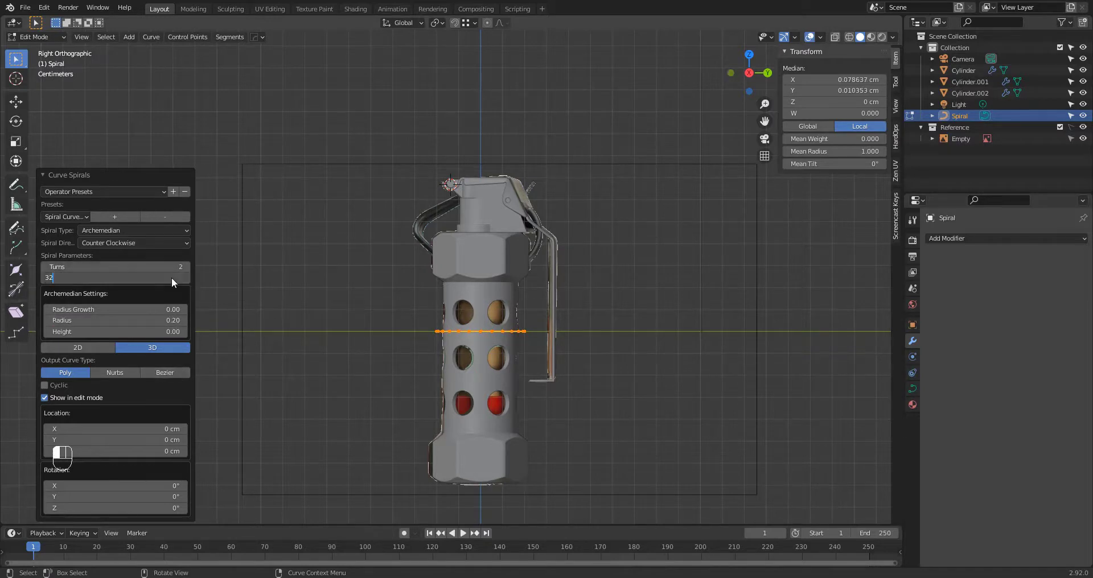
Step: Set the spiral curve to 32 steps and a height of 0.03
key(Return)
scroll(197, 347, up, 3)
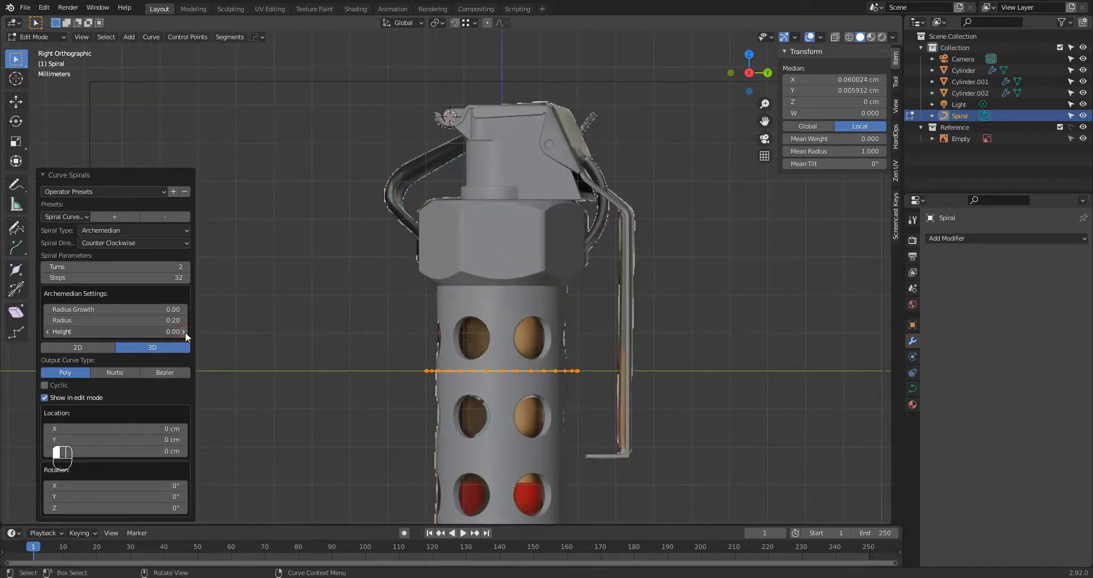
click(185, 332)
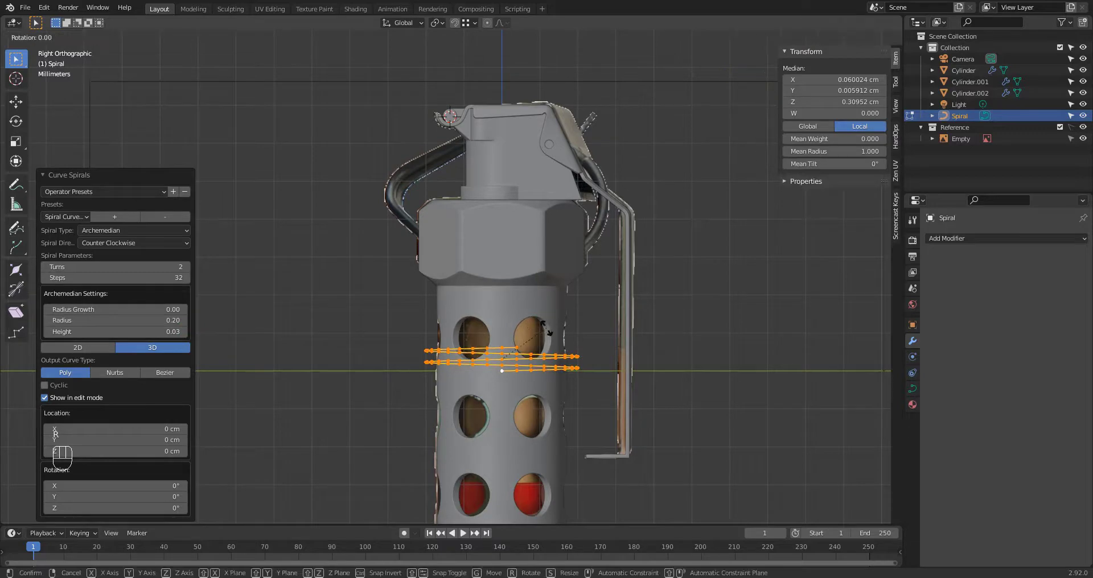
Step: Rotate the spiral 90° about the Y axis so that it stands upright
key(y)
key(9)
key(0)
key(Return)
Step: Move and scale the upright spiral over the pull ring in the side-view reference image
key(shift+z)
scroll(556, 200, up, 3)
key(g)
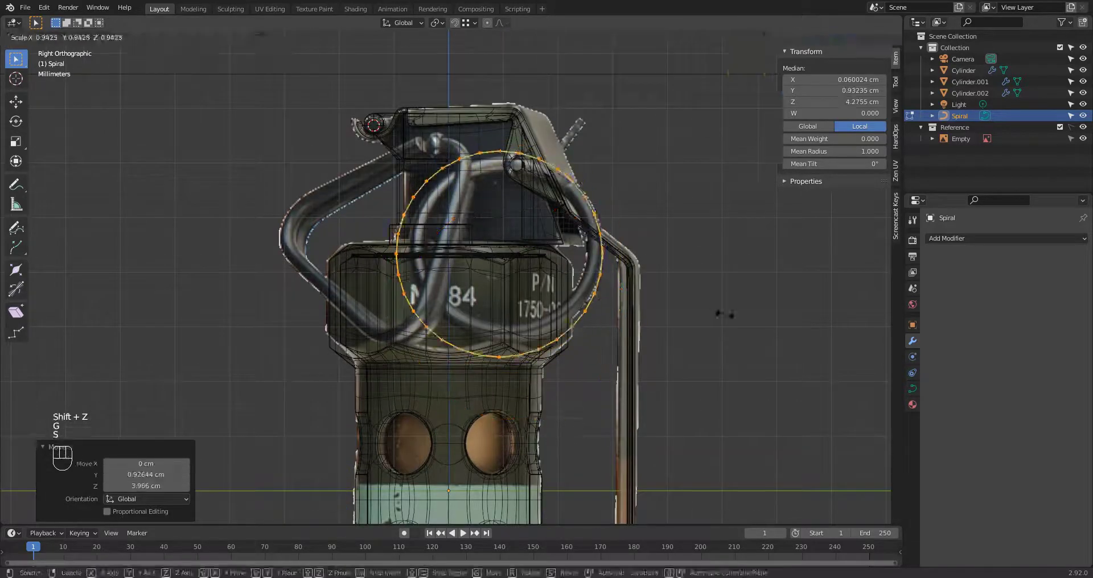
click(705, 310)
scroll(683, 308, up, 1)
key(g)
click(669, 302)
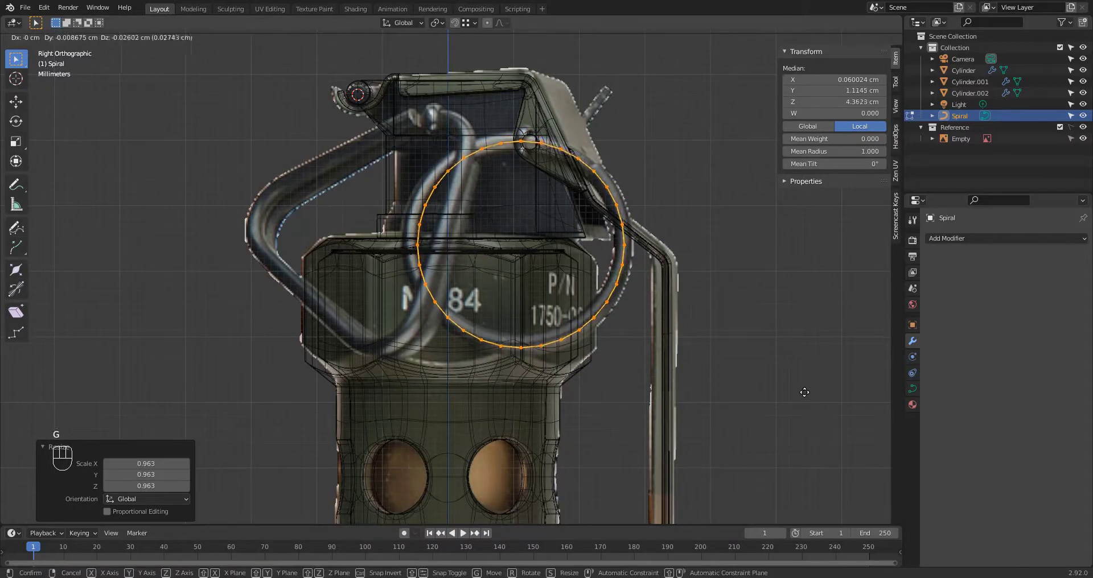
Step: Move the spiral about 1.3 cm along the X axis to one side of the grenade head
middle_drag(625, 345, 541, 341)
key(shift+z)
key(g)
key(x)
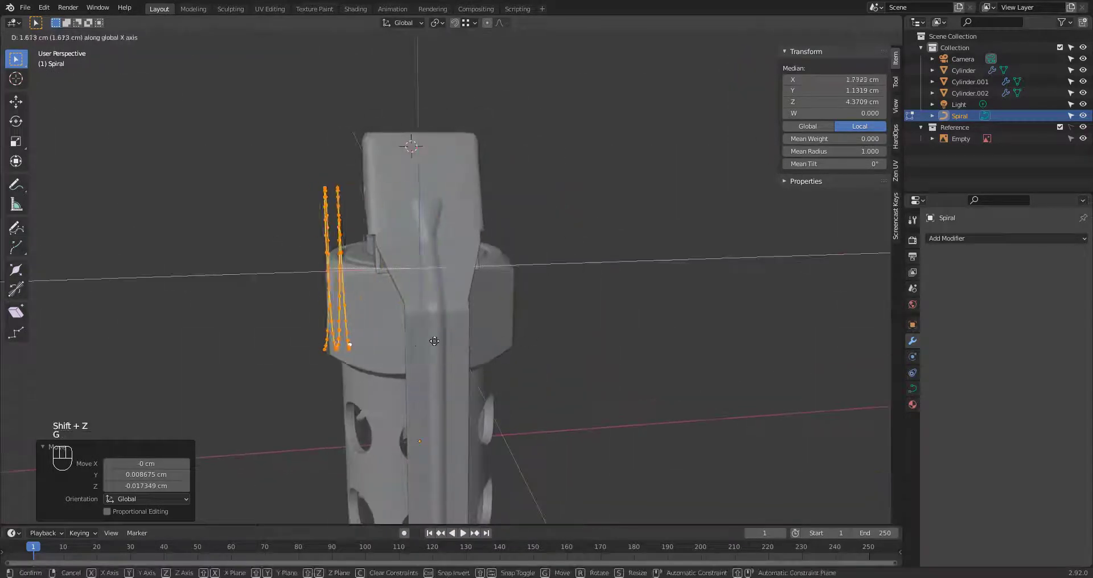
click(460, 341)
Step: Rotate the whole spiral 180° about the global Y axis
middle_drag(460, 341, 473, 359)
shift+middle_drag(472, 358, 507, 364)
scroll(420, 383, up, 3)
click(571, 491)
middle_drag(564, 441, 593, 441)
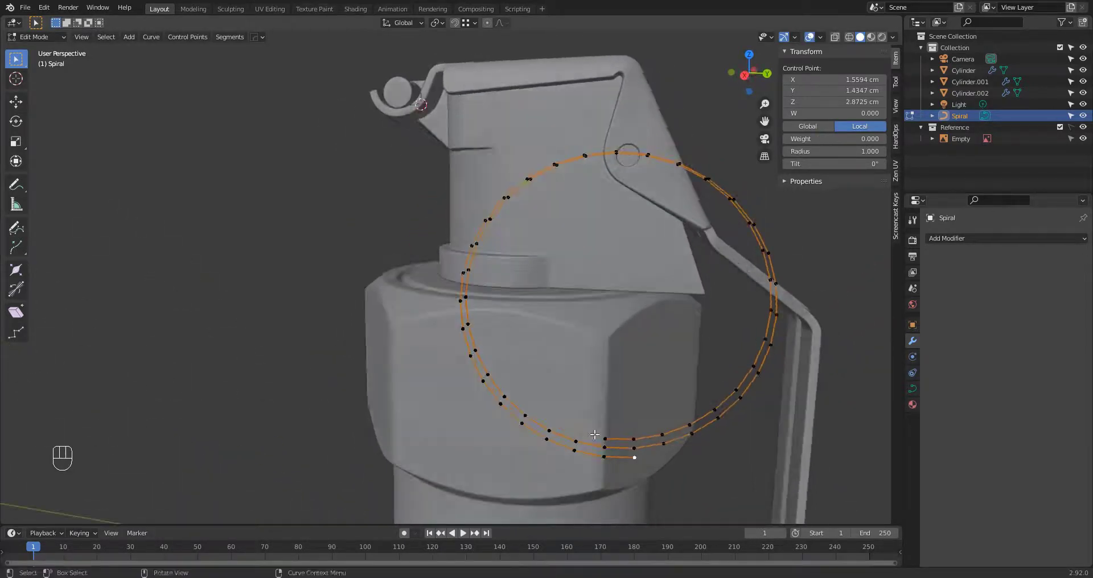
key(KP_3)
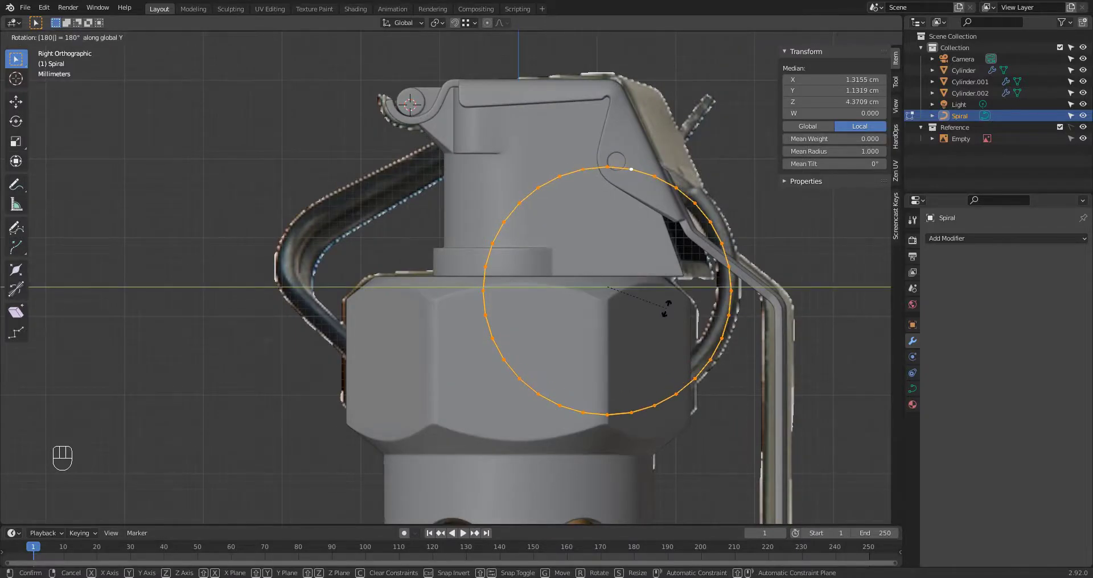
key(Return)
Step: Delete the surplus control points at the spiral's upper open end to shorten the ring
middle_drag(690, 292, 663, 317)
key(KP_3)
key(shift+z)
scroll(703, 373, up, 1)
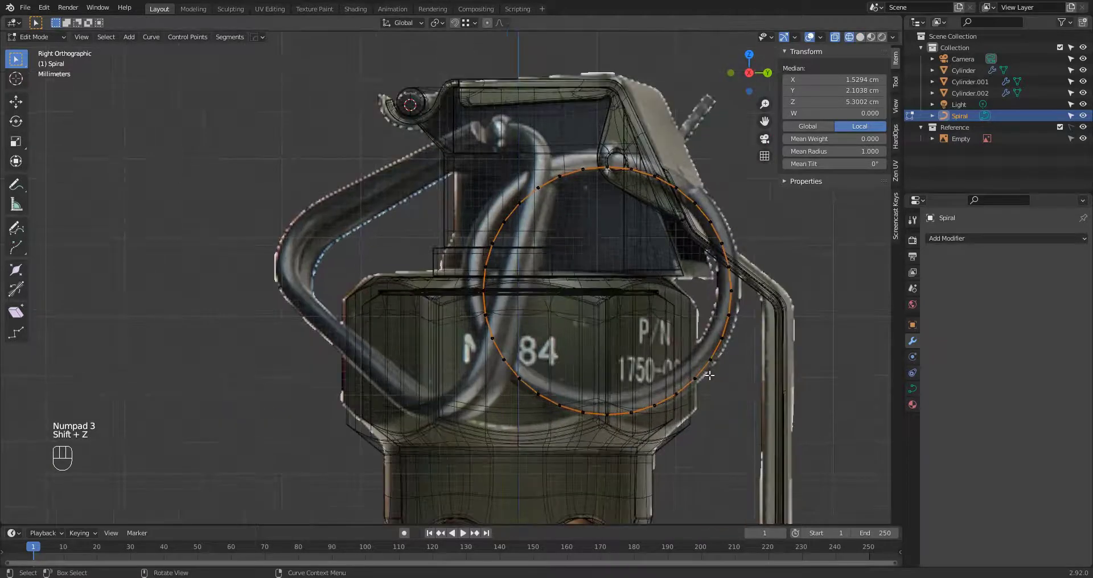
scroll(705, 374, down, 2)
middle_drag(705, 374, 663, 395)
key(shift+z)
mouse_move(640, 303)
middle_down()
mouse_move(572, 304)
mouse_move(628, 271)
middle_up()
click(573, 303)
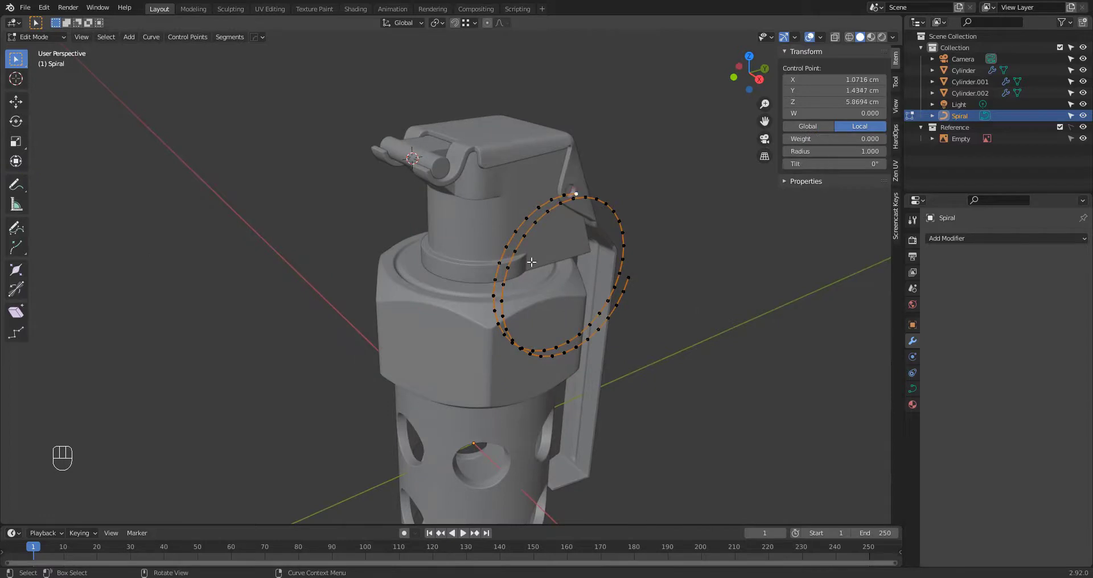
key(x)
click(514, 306)
Step: Leave Edit Mode and give the curve a round bevel 0.1 cm deep to match the reference ring
middle_drag(514, 306, 490, 273)
key(Tab)
click(913, 388)
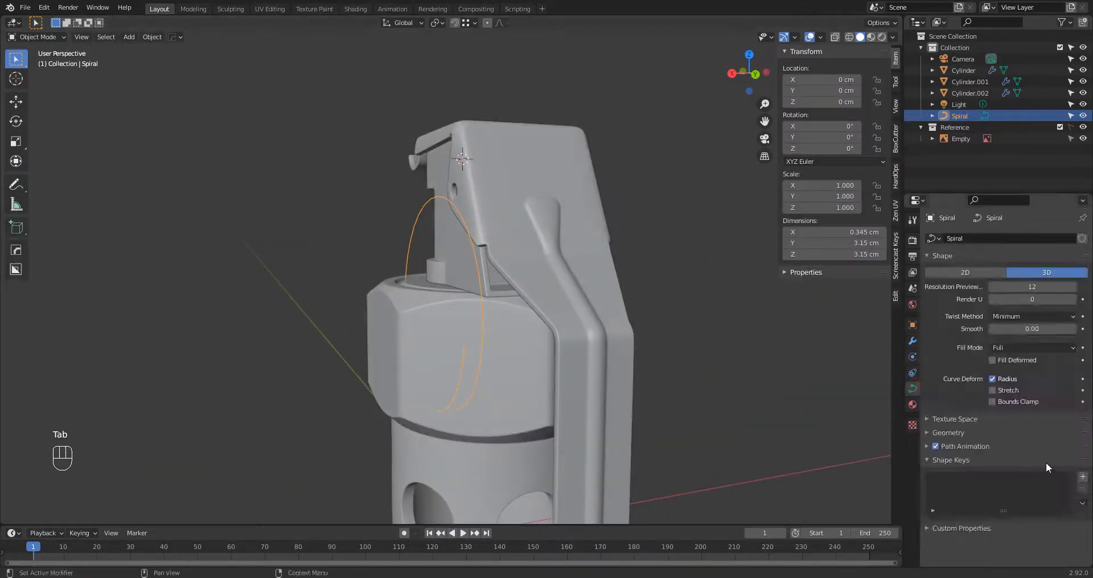
click(1021, 433)
scroll(1026, 481, down, 3)
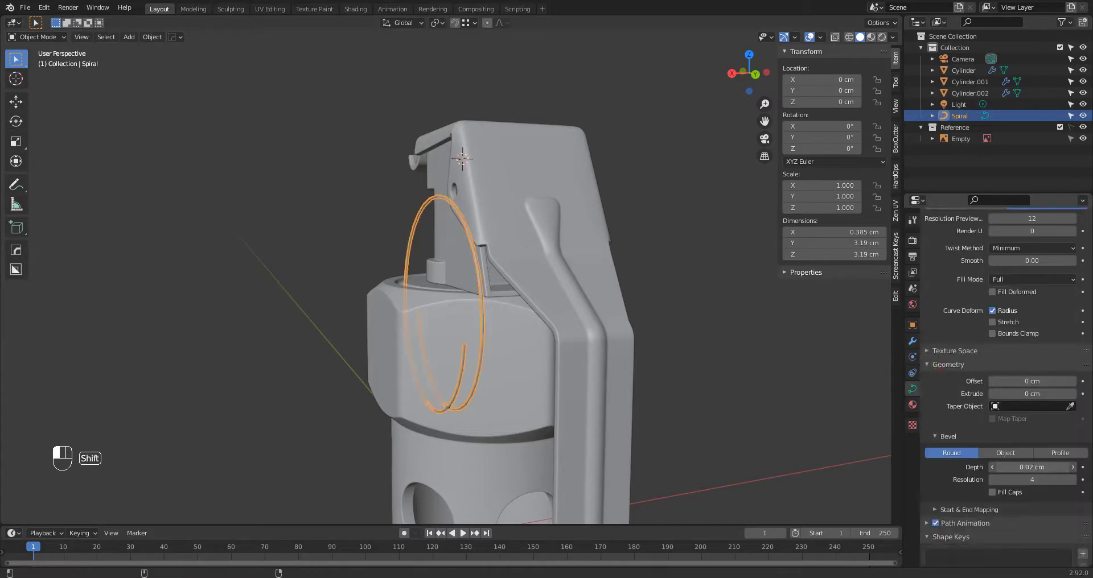
key(KP_3)
key(shift+z)
scroll(638, 315, up, 4)
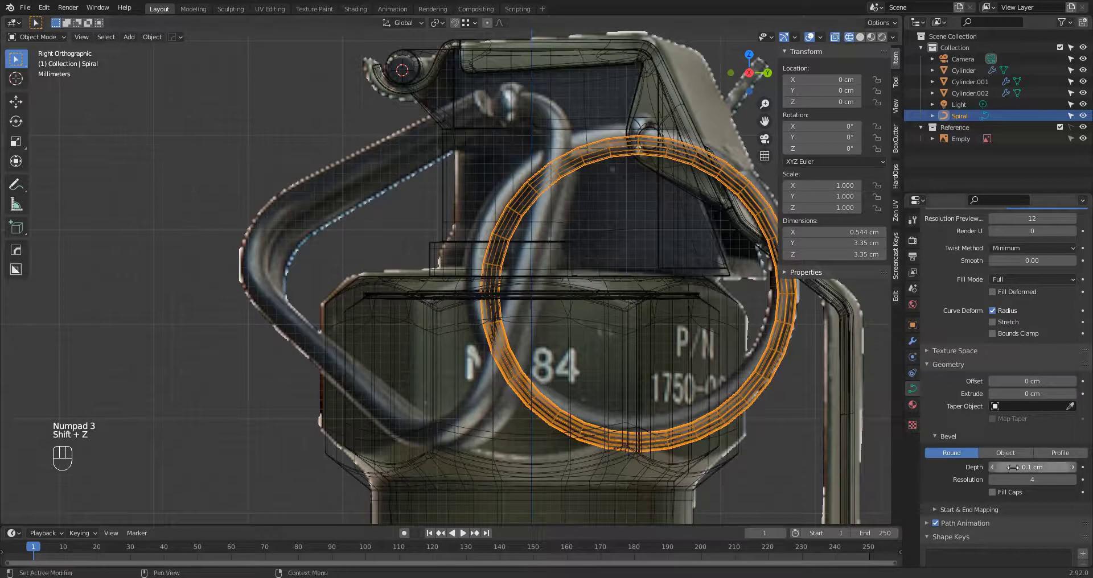
Step: Enable Fill Caps on the ring's bevel and set the bevel depth to 0.12 cm
key(shift+z)
scroll(767, 332, down, 5)
mouse_move(739, 330)
middle_down()
mouse_move(649, 320)
mouse_move(575, 328)
middle_up()
middle_drag(473, 360, 521, 367)
key(KP_3)
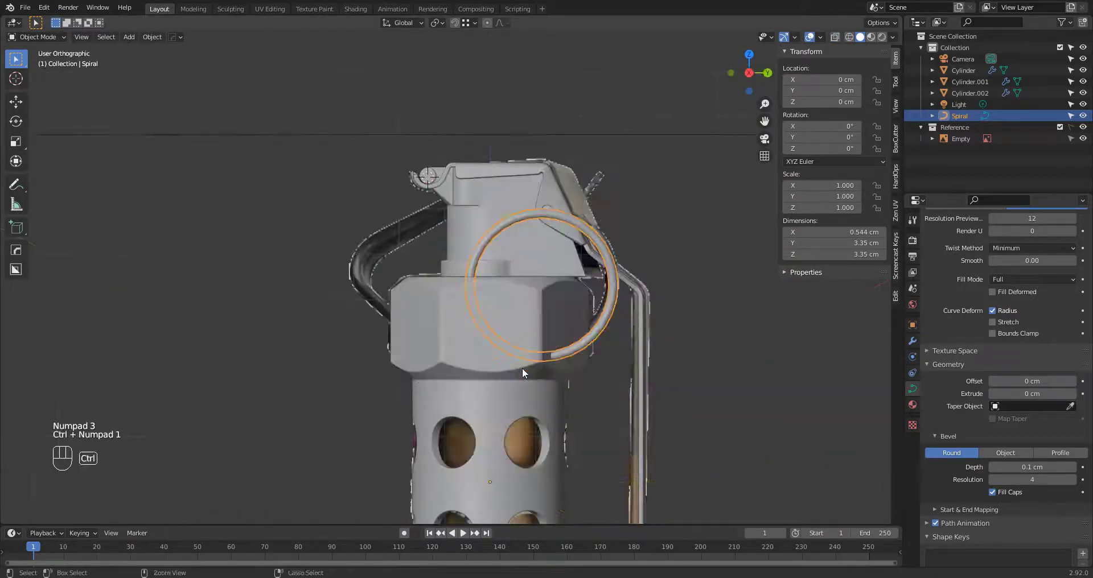
key(ctrl+KP_1)
shift+middle_drag(429, 244, 574, 234)
scroll(575, 234, up, 1)
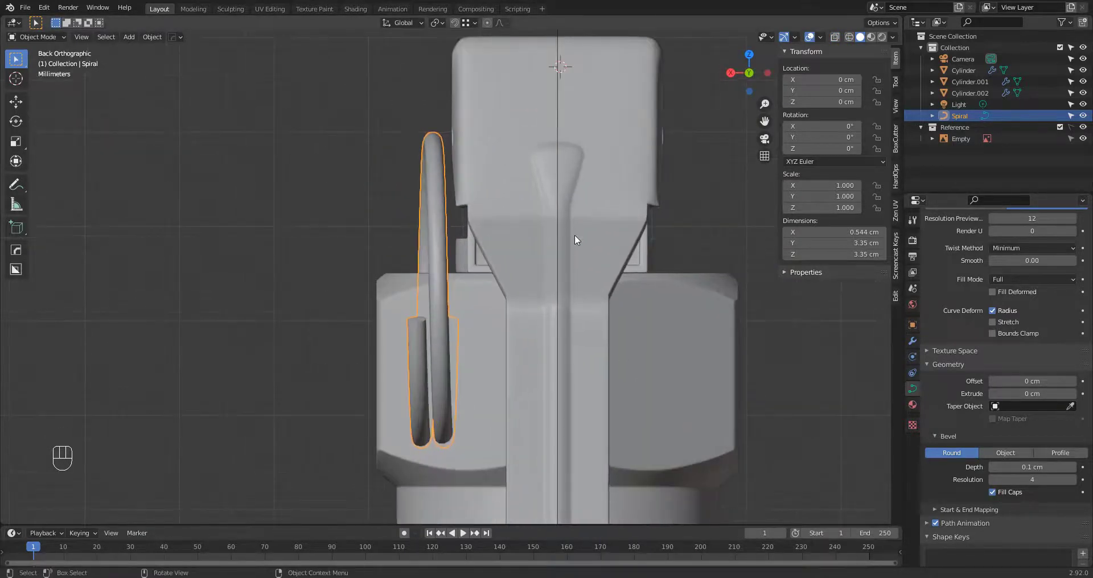
shift+middle_drag(555, 285, 559, 335)
click(1072, 466)
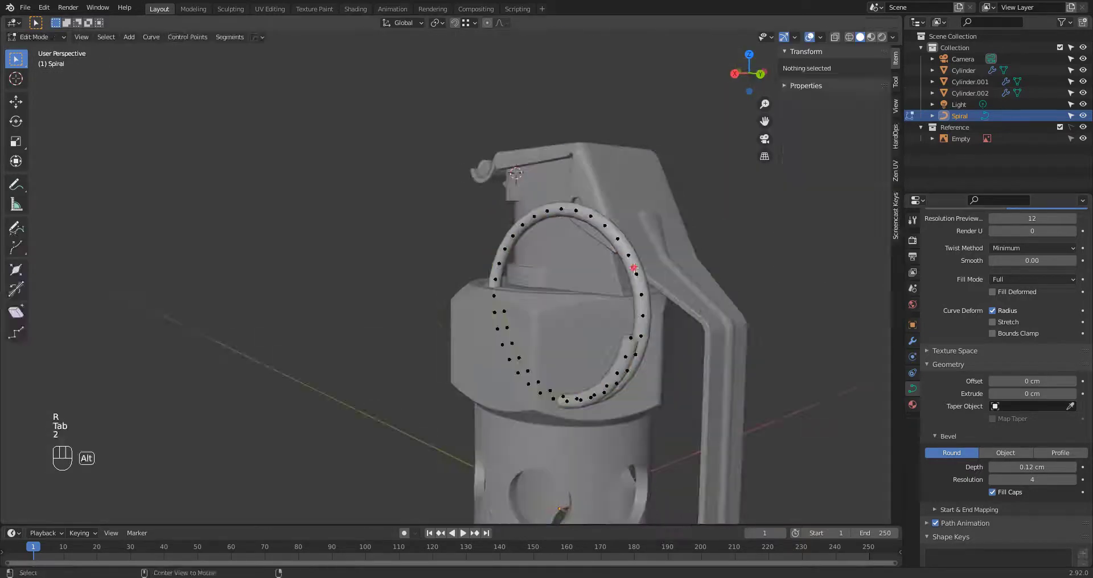
Step: Snap the 3D cursor to the centre of all the ring's control points
key(shift+s)
click(572, 353)
middle_drag(574, 319, 578, 268)
key(a)
key(shift+s)
click(601, 351)
Step: Snap the 3D cursor to the ring's top control point and set the ring's origin to the cursor
key(KP_3)
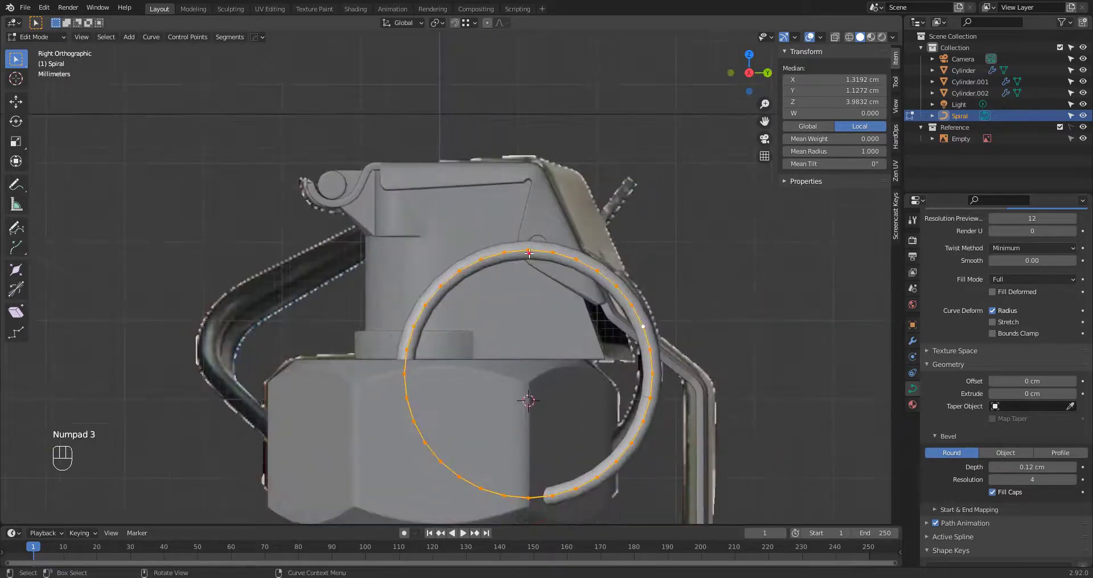
key(shift+s)
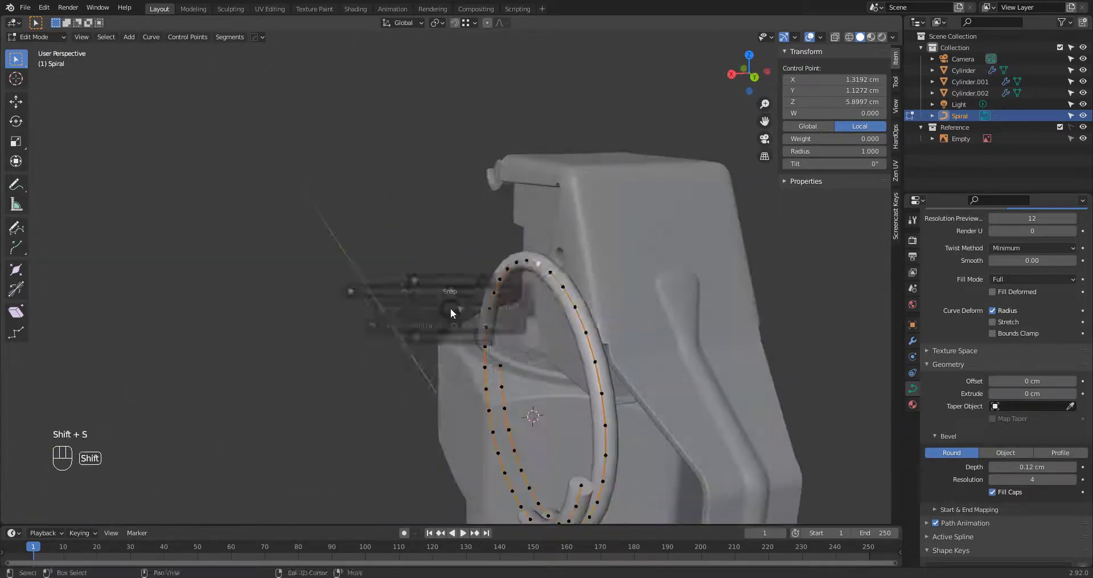
click(530, 320)
middle_drag(529, 321, 476, 317)
key(Tab)
right_click(537, 276)
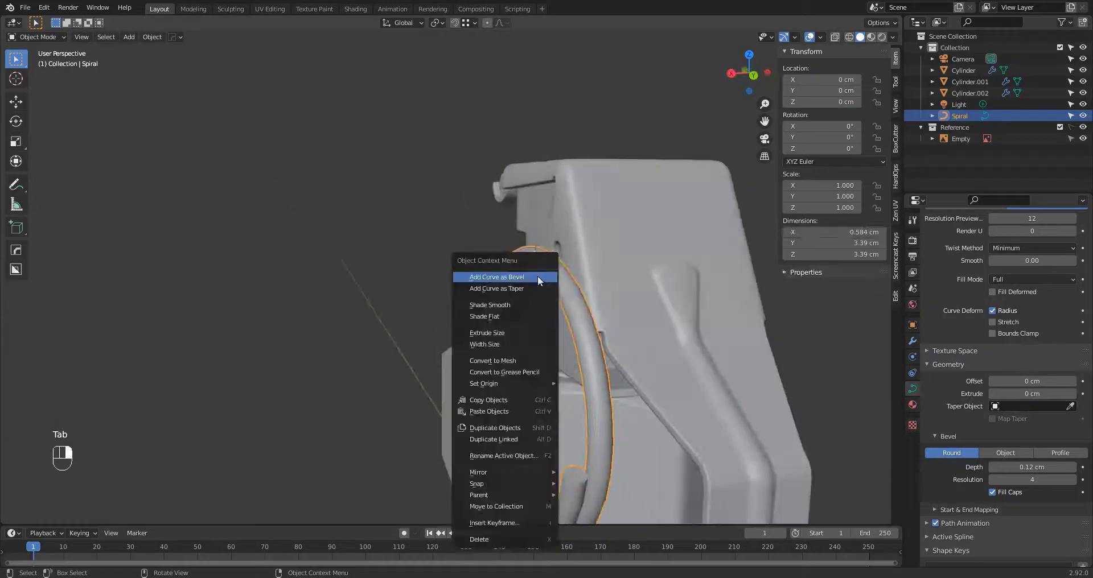
click(591, 394)
right_click(535, 255)
click(586, 279)
Step: Rotate the ring about 28.8° outward around its top point in the back view
key(KP_3)
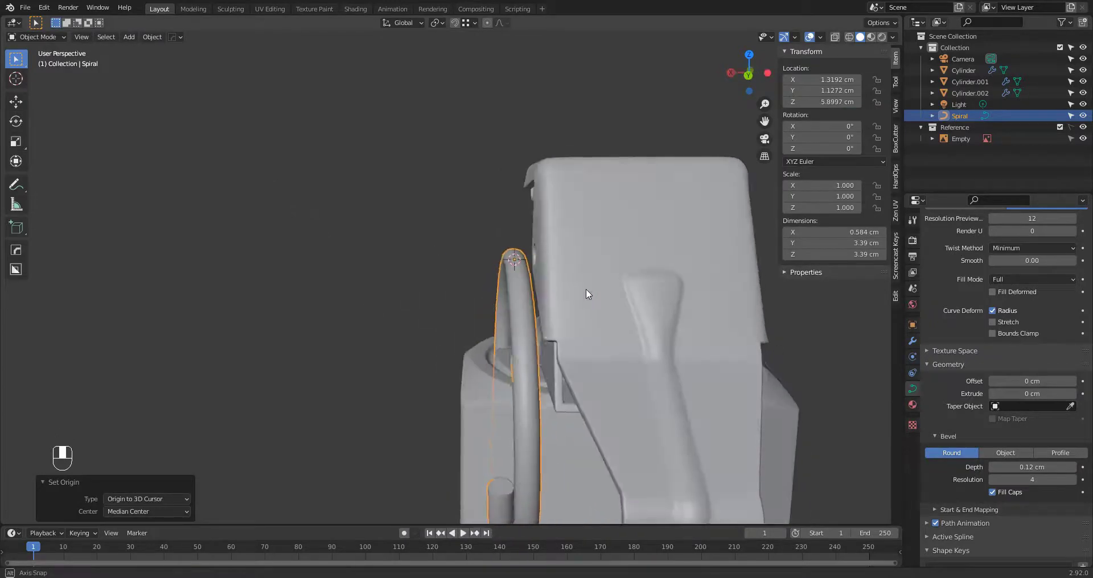
key(ctrl+KP_1)
key(r)
click(613, 332)
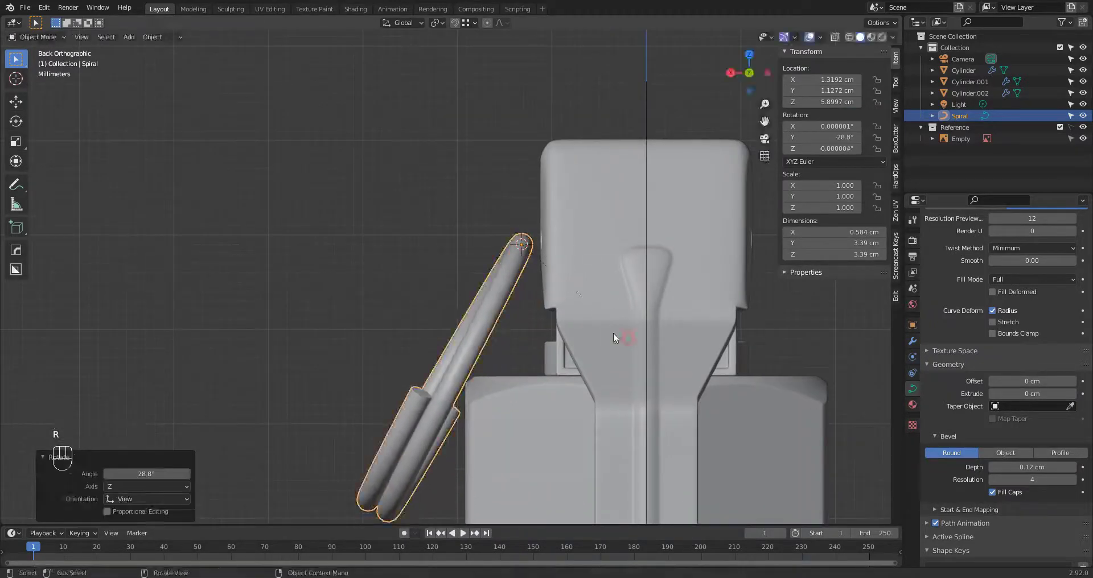
key(g)
key(x)
right_click(586, 316)
Step: Move the ring about 0.12 cm along Y and 0.05 cm up to line it up with the lever's hole
middle_drag(589, 317, 599, 352)
scroll(524, 296, up, 4)
key(KP_3)
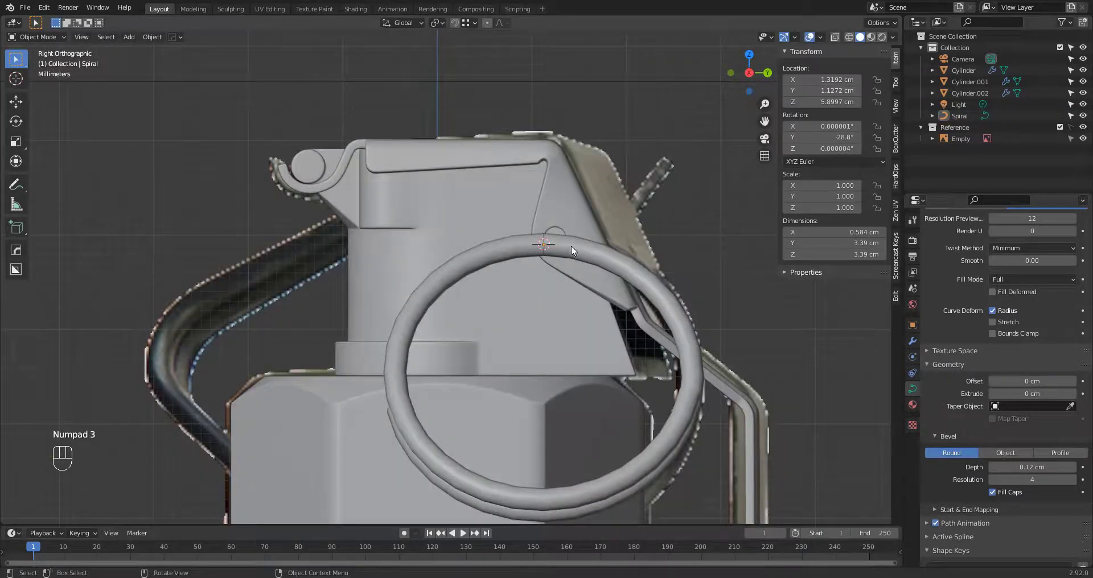
click(572, 250)
key(g)
click(667, 288)
scroll(668, 288, down, 3)
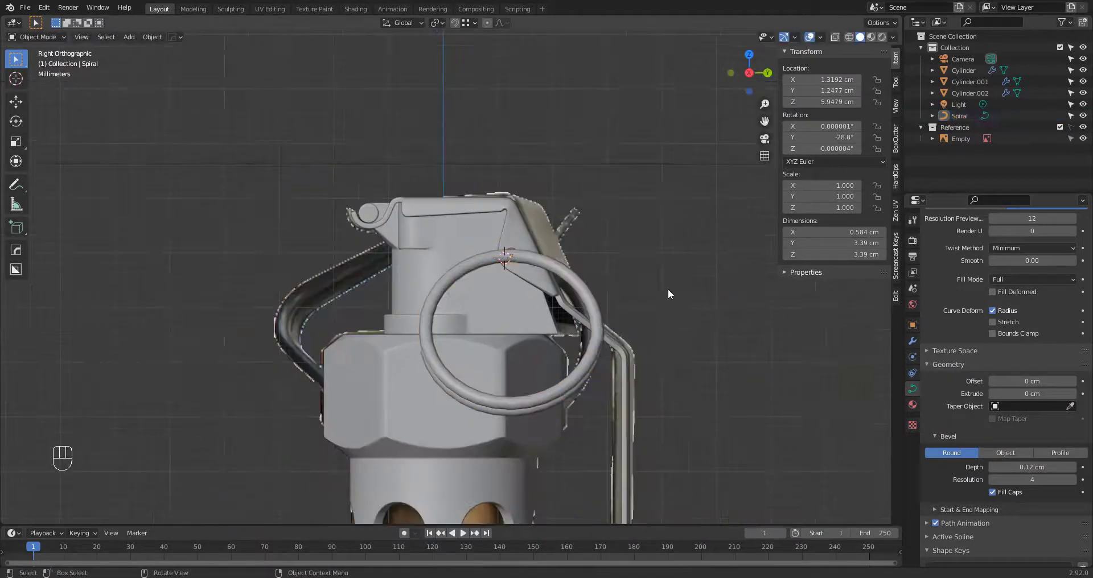
Step: Add a view-aligned cylinder at the 3D cursor in front view with 12 vertices, 1 cm radius and 1 cm depth
shift+middle_drag(586, 364, 620, 371)
middle_drag(540, 258, 645, 279)
key(KP_1)
scroll(447, 283, up, 3)
shift+middle_drag(447, 283, 475, 282)
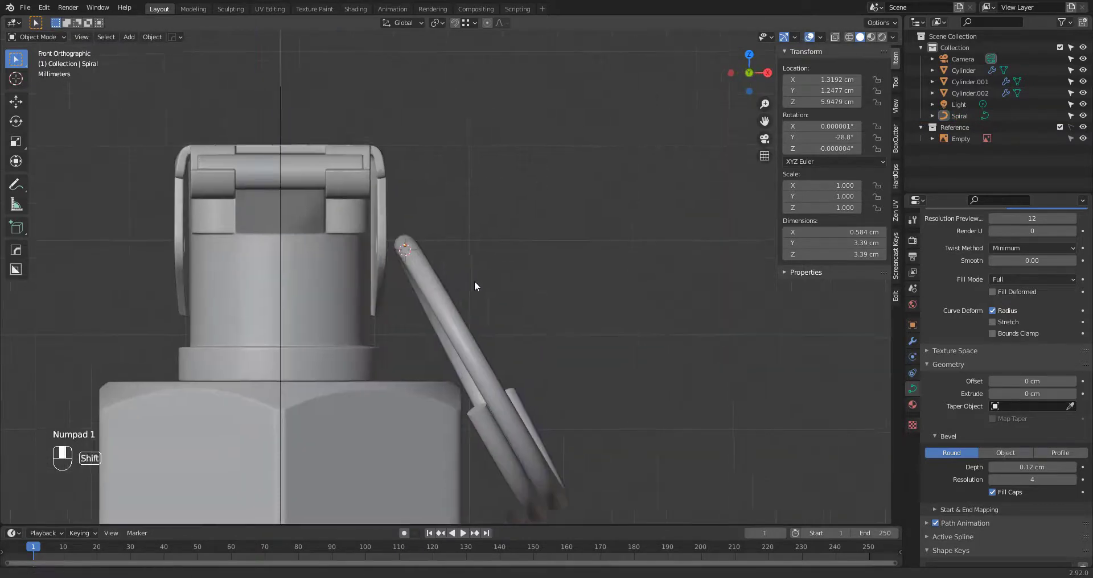
key(shift+a)
mouse_move(456, 246)
click(549, 281)
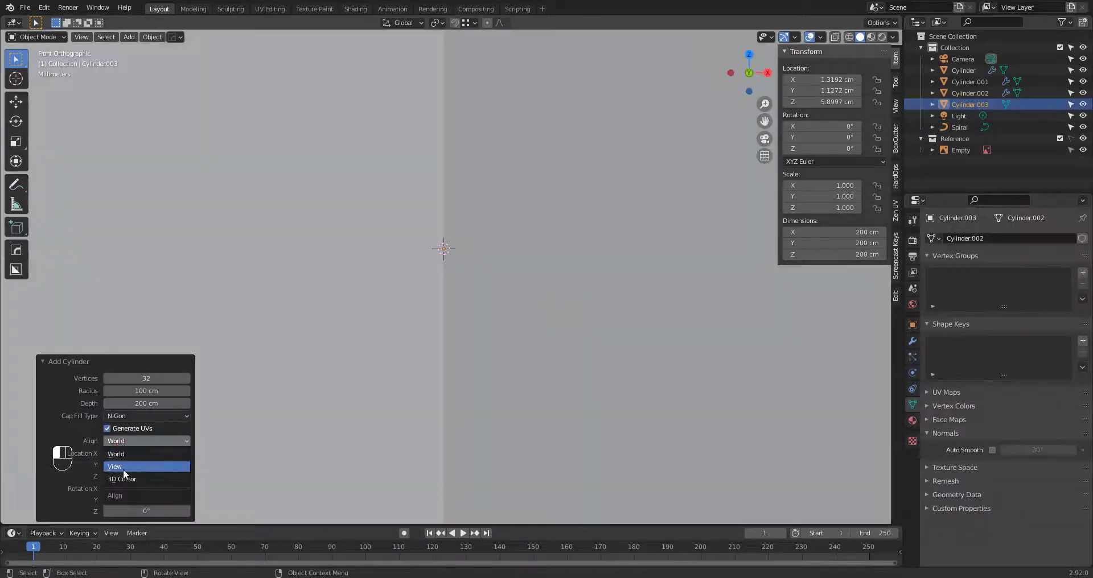
click(145, 390)
text(1)
click(145, 402)
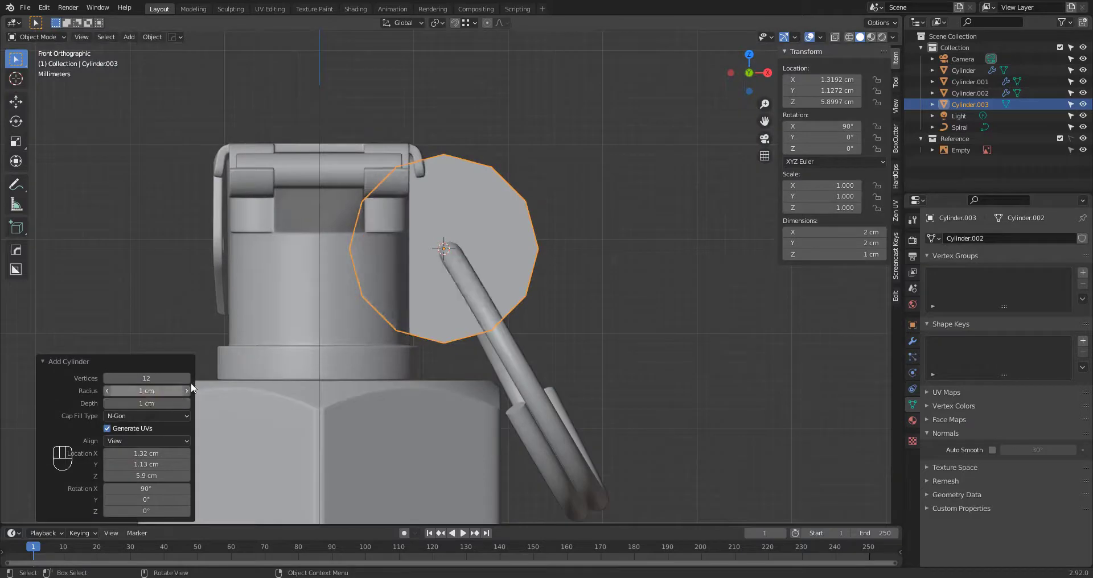
Step: Scale the new cylinder down around the ring's top to about 0.44 cm across
key(s)
click(486, 260)
scroll(466, 239, up, 5)
key(s)
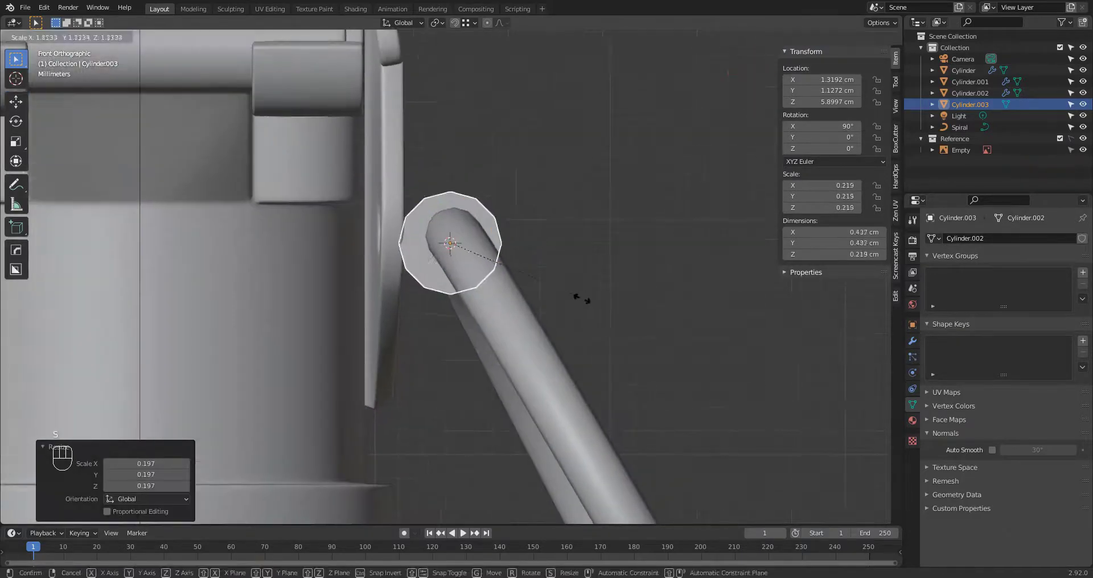
click(585, 294)
Step: Enter Edit Mode on the small cylinder and select the outline of its front cap
middle_drag(585, 293, 501, 318)
key(Tab)
key(3)
click(633, 239)
scroll(633, 242, up, 3)
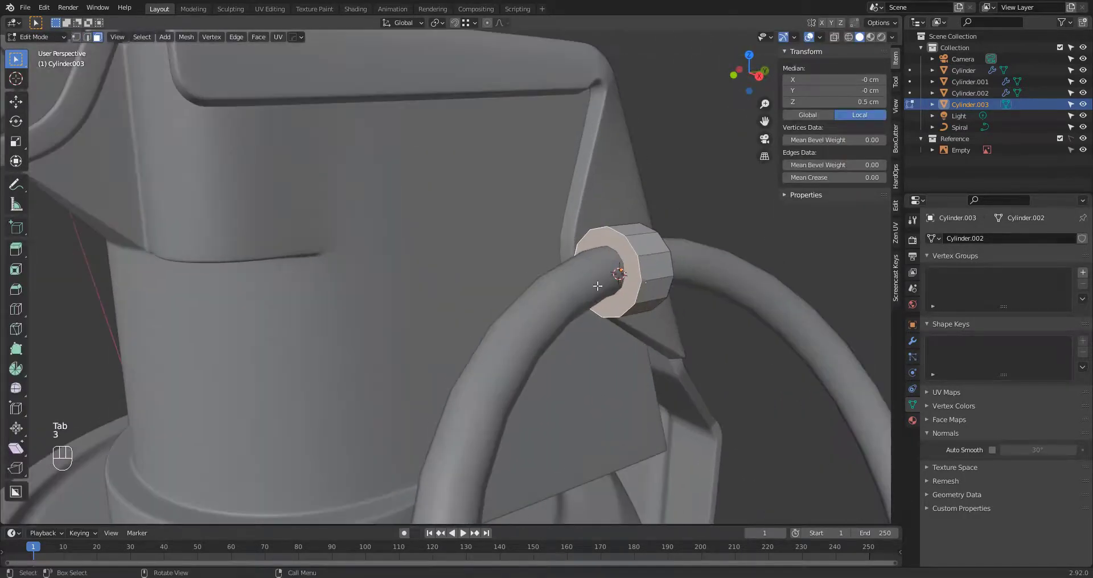
middle_drag(597, 287, 587, 235)
key(2)
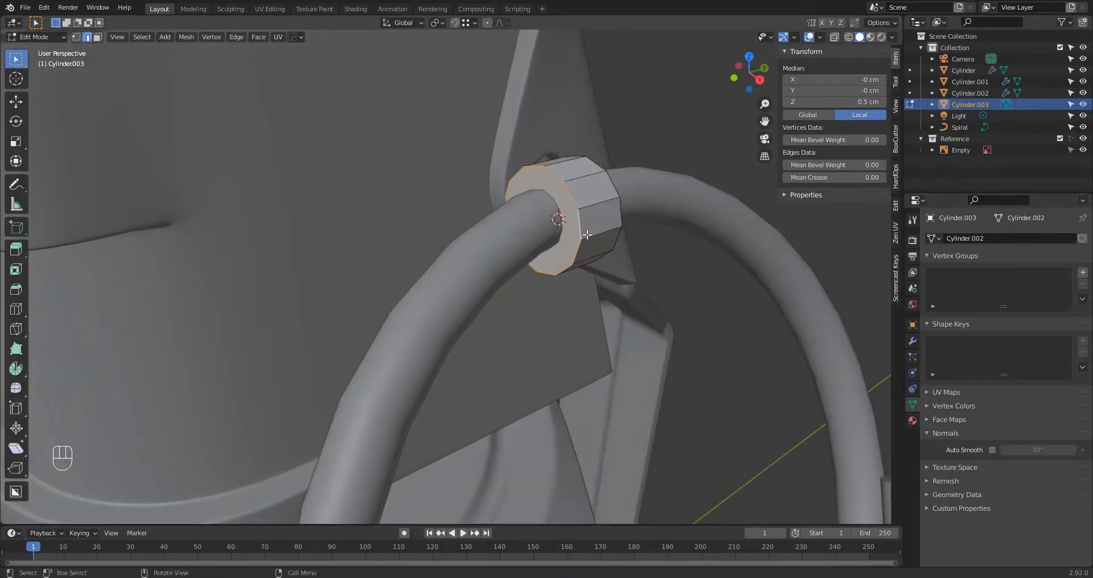
Step: Try to delete the front cap's selected geometry and undo the deletion
key(x)
key(x)
click(552, 231)
key(ctrl+z)
Step: Delete the small cylinder's faces and rear geometry, keeping only the front circular edge loop
key(3)
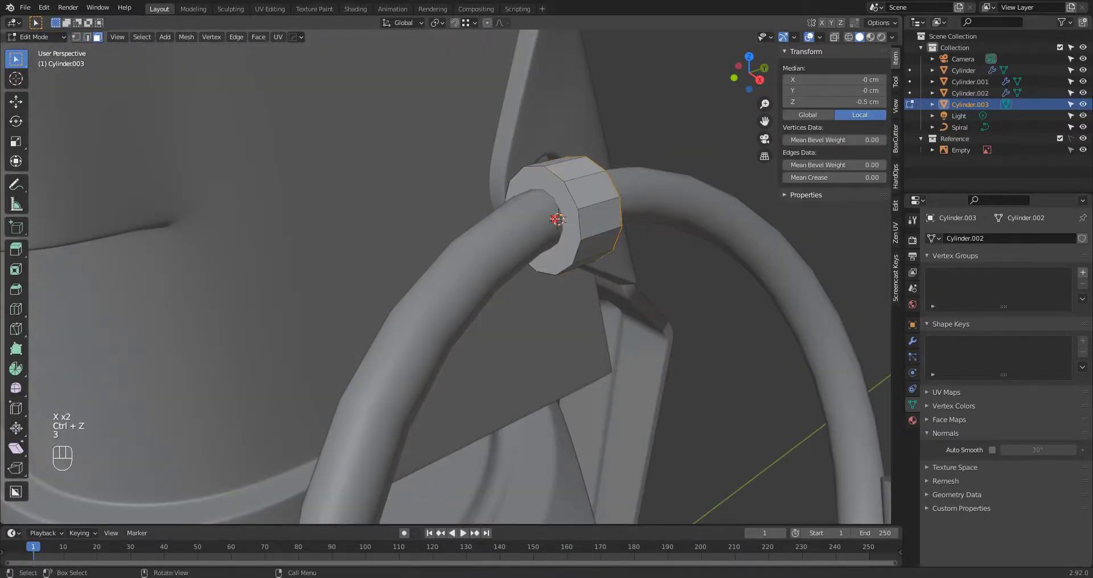
key(h)
key(a)
key(x)
click(564, 290)
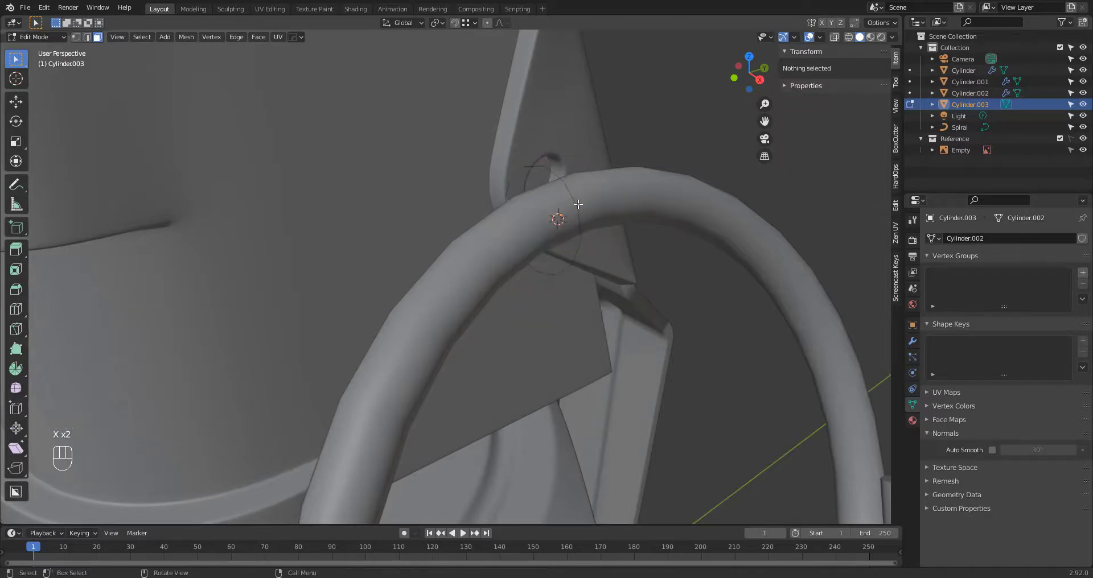
Step: Delete the circular loop's vertex nearest the lever's side plate in front view
middle_drag(579, 204, 599, 189)
key(KP_1)
scroll(487, 241, up, 2)
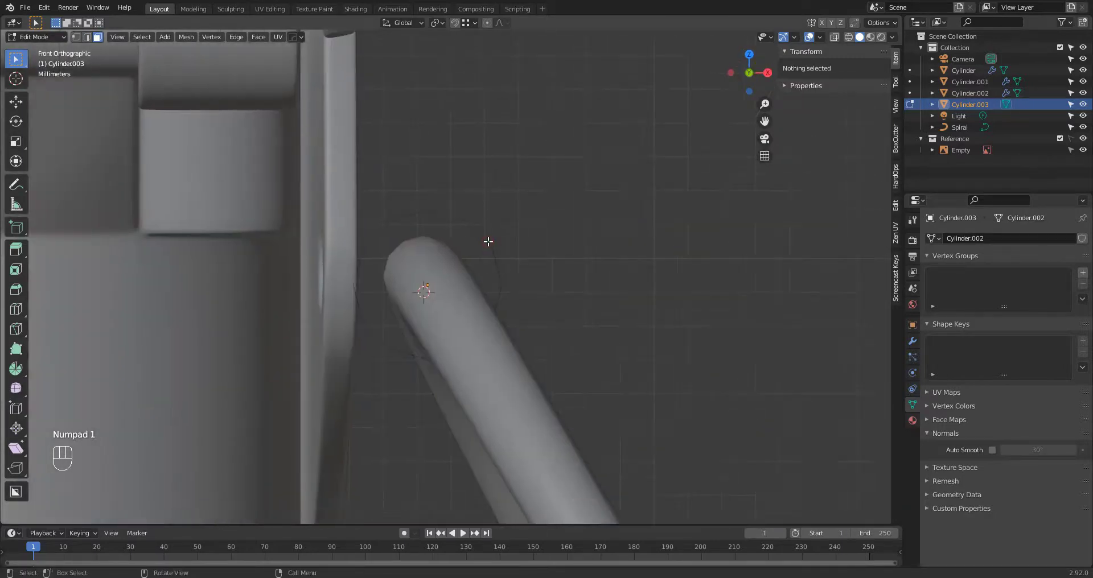
key(a)
shift+middle_drag(488, 241, 537, 246)
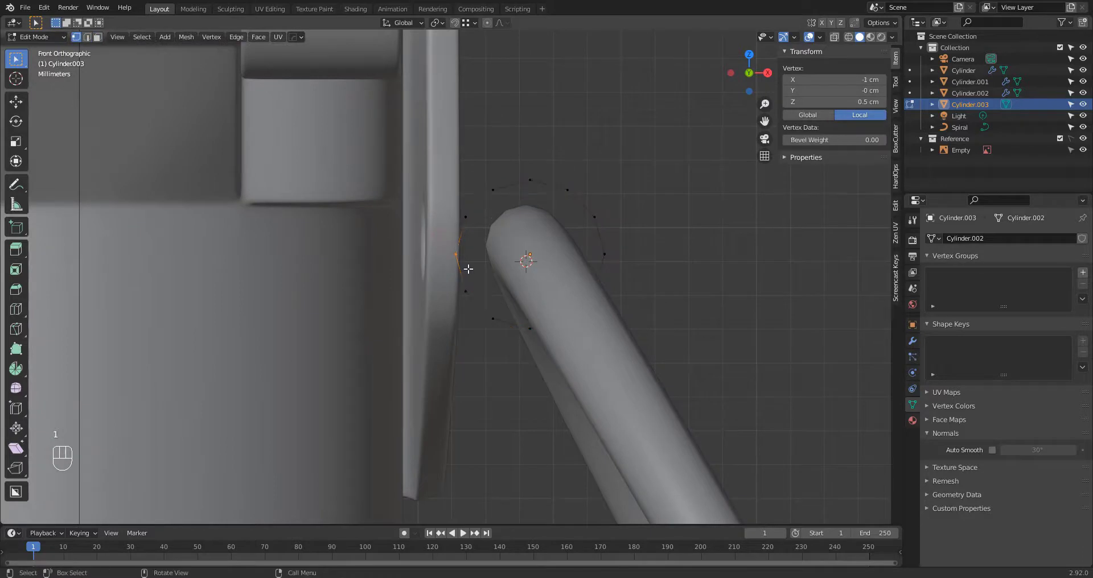
scroll(473, 293, down, 1)
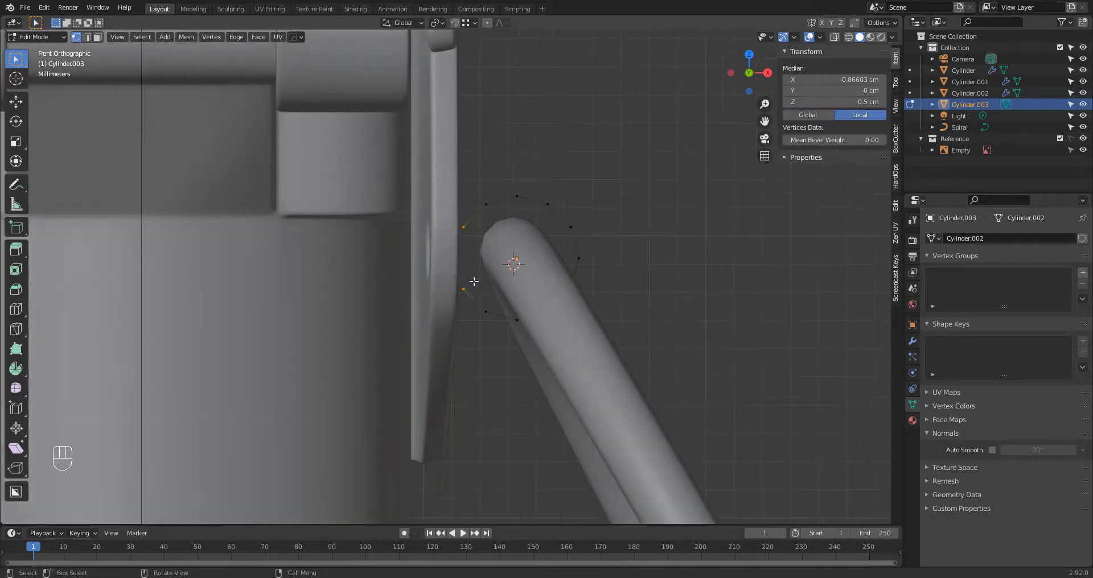
Step: Move the loop's two open ends into the lever's side plate and shift the neighbouring vertex pair slightly toward it
shift+middle_drag(473, 283, 573, 256)
click(557, 256)
scroll(557, 256, up, 1)
drag(558, 173, 616, 339)
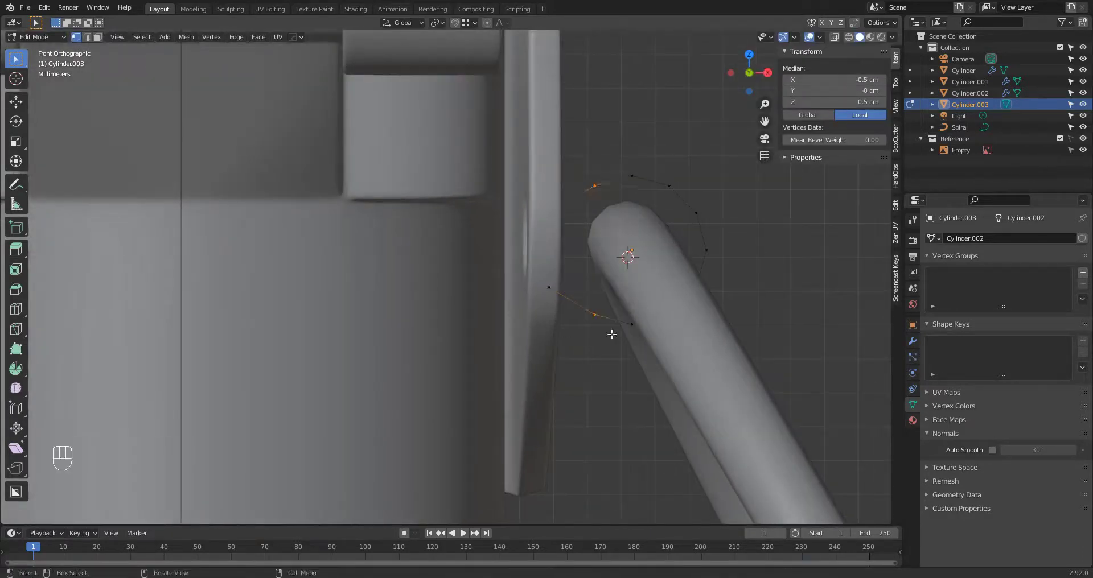
click(610, 287)
Step: Extrude the loop's two open ends about 2.34 cm along X, through both of the lever's side plates
key(alt+z)
scroll(522, 263, down, 2)
drag(498, 206, 529, 307)
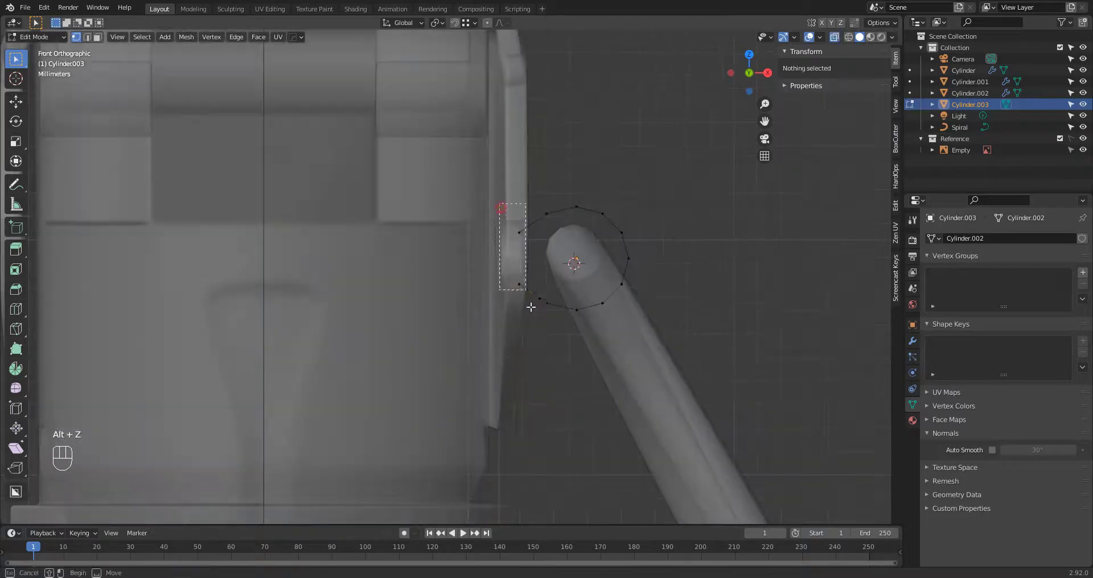
scroll(455, 308, down, 2)
shift+middle_drag(376, 308, 584, 308)
key(e)
key(x)
click(202, 306)
Step: Raise the entire pin outline about 0.04 cm along Z
drag(296, 198, 712, 325)
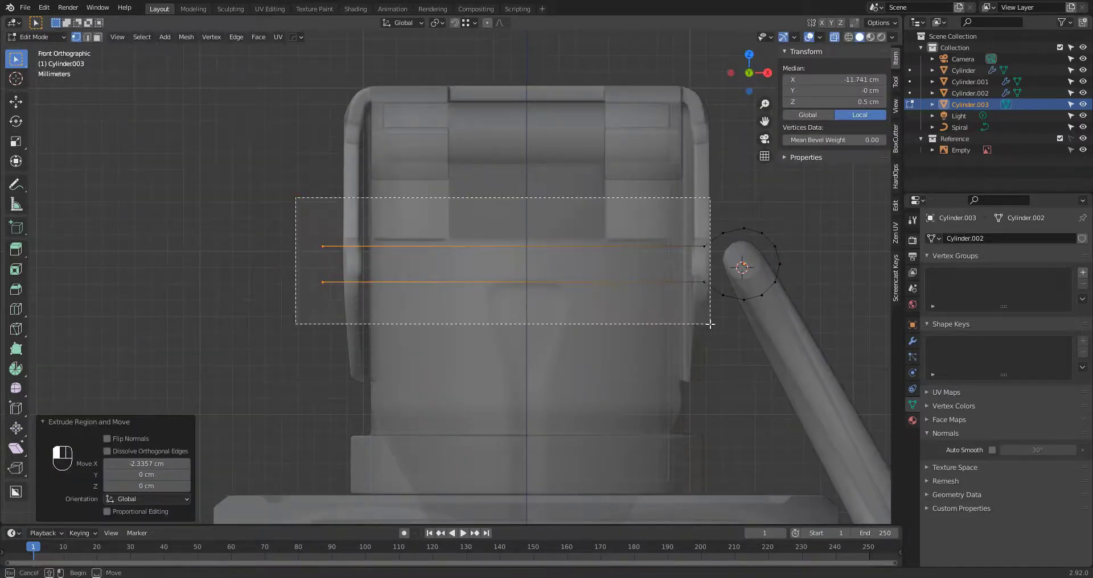
key(a)
shift+middle_drag(712, 324, 523, 339)
scroll(523, 336, up, 3)
key(g)
middle_click(561, 313)
click(561, 313)
scroll(561, 313, down, 3)
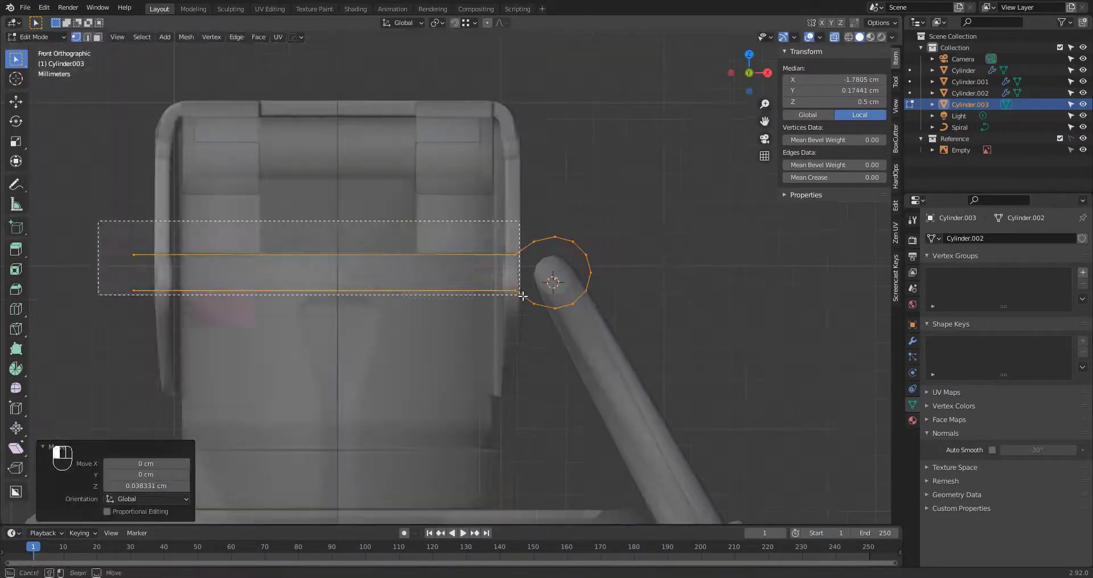
Step: Narrow the gap between the two straight lines on Z and nudge the whole pin outline slightly upward
drag(523, 296, 522, 295)
key(s)
key(z)
click(538, 327)
key(g)
middle_click(545, 258)
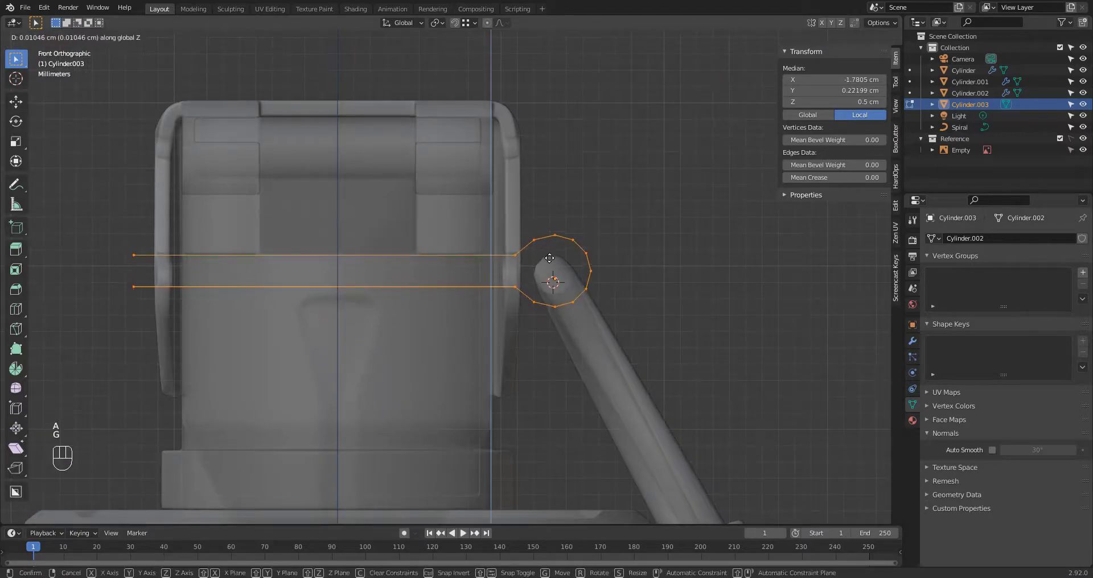
click(545, 256)
Step: Move the pin outline about 0.22 cm along Y to line it up with the lever's side hole
key(shift+z)
middle_drag(655, 282, 566, 312)
key(shift+z)
key(g)
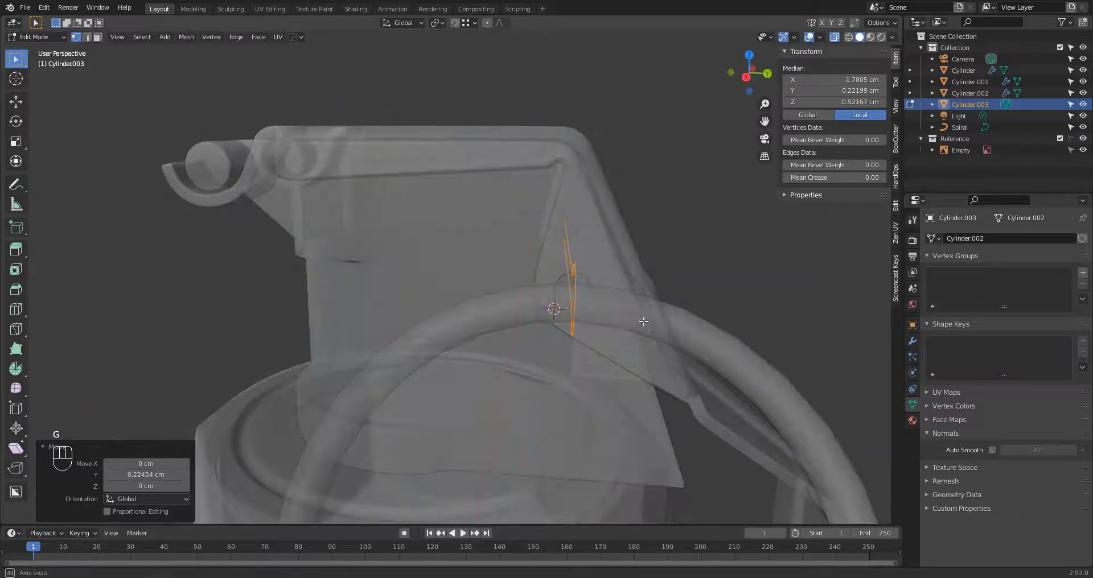
middle_drag(643, 321, 708, 321)
key(KP_3)
Step: Shorten the upper line slightly along X and extrude both line ends diagonally outward as splayed prongs
key(KP_1)
shift+middle_drag(256, 230, 521, 227)
scroll(513, 236, up, 3)
click(449, 243)
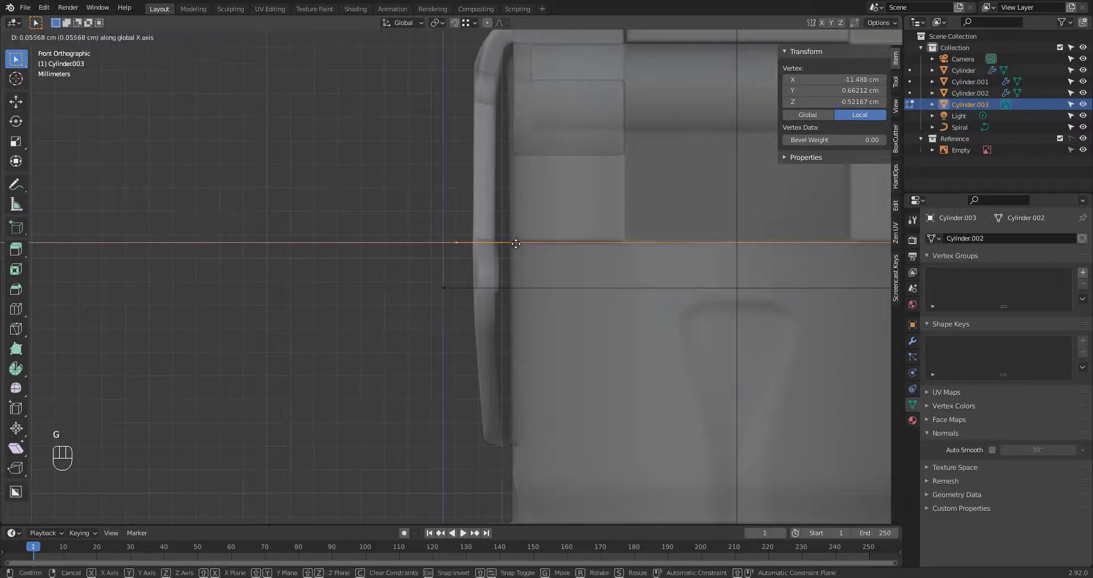
click(519, 243)
key(e)
click(483, 189)
click(465, 316)
click(436, 380)
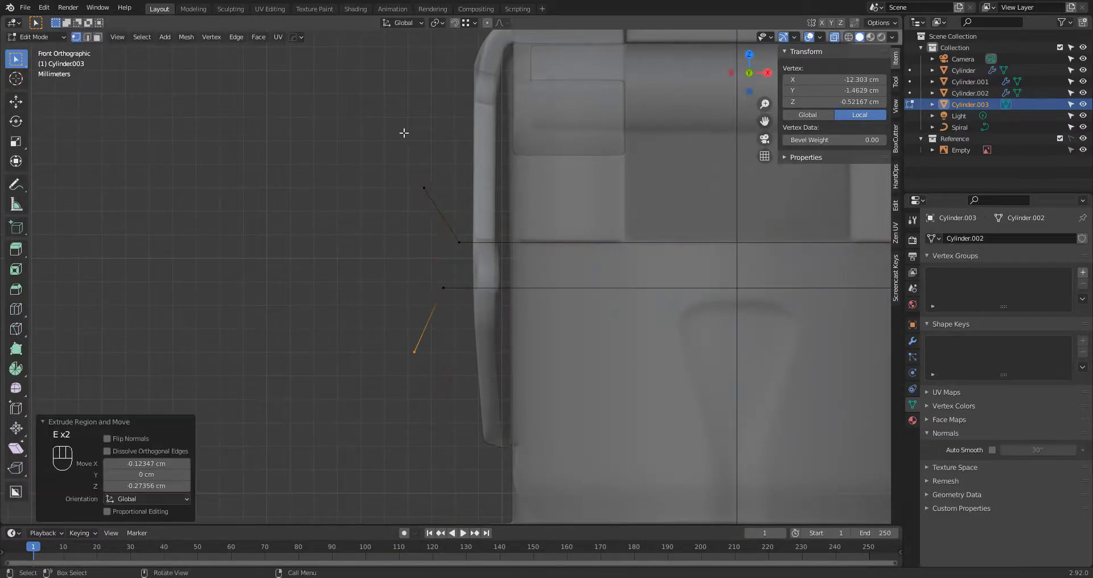
Step: Lengthen the upper prong by moving its tip about 0.09 cm outward on X and 0.35 cm up on Z
click(421, 185)
key(e)
right_click(446, 173)
drag(401, 168, 427, 199)
key(g)
click(407, 119)
Step: Offset the upper prong's end vertex toward the lever's sloped edge, checking it from the left side
middle_drag(473, 226, 559, 231)
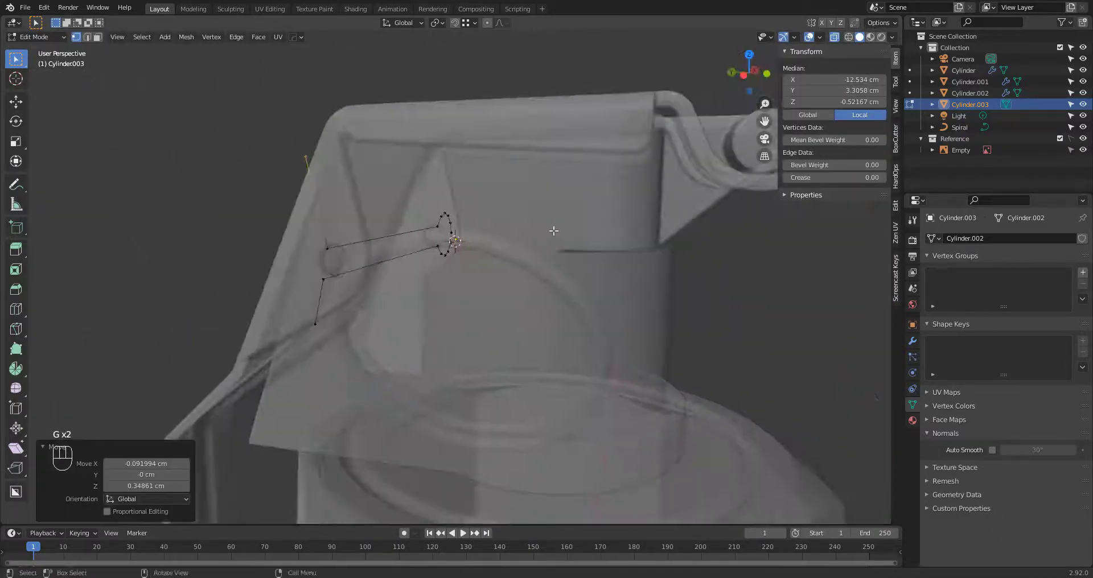
key(shift+z)
key(shift+z)
key(alt+z)
key(KP_3)
key(ctrl+KP_3)
shift+middle_drag(381, 263, 454, 246)
click(406, 306)
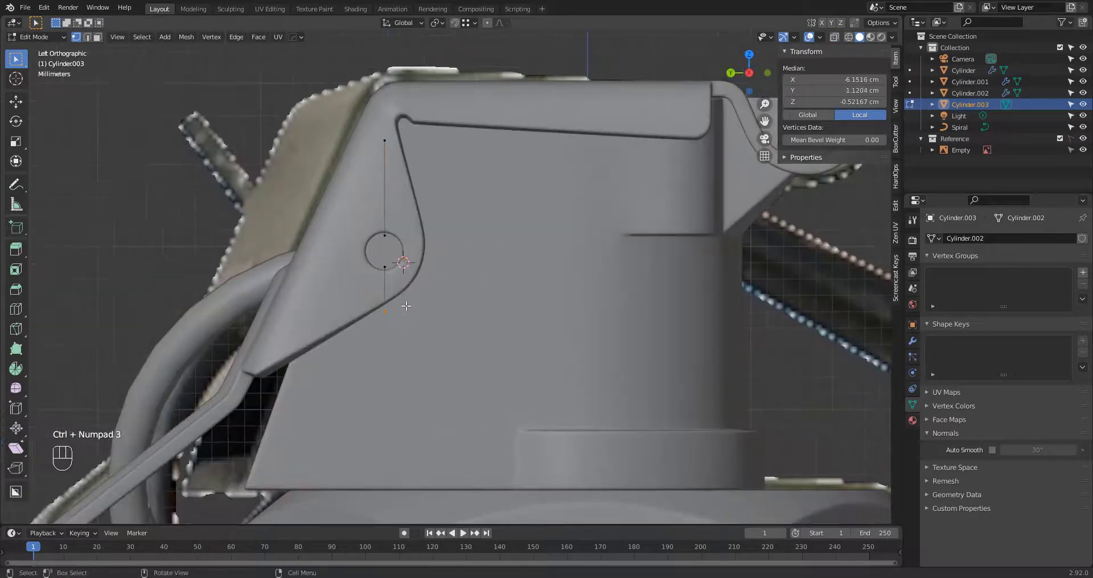
click(296, 157)
middle_drag(296, 158, 399, 161)
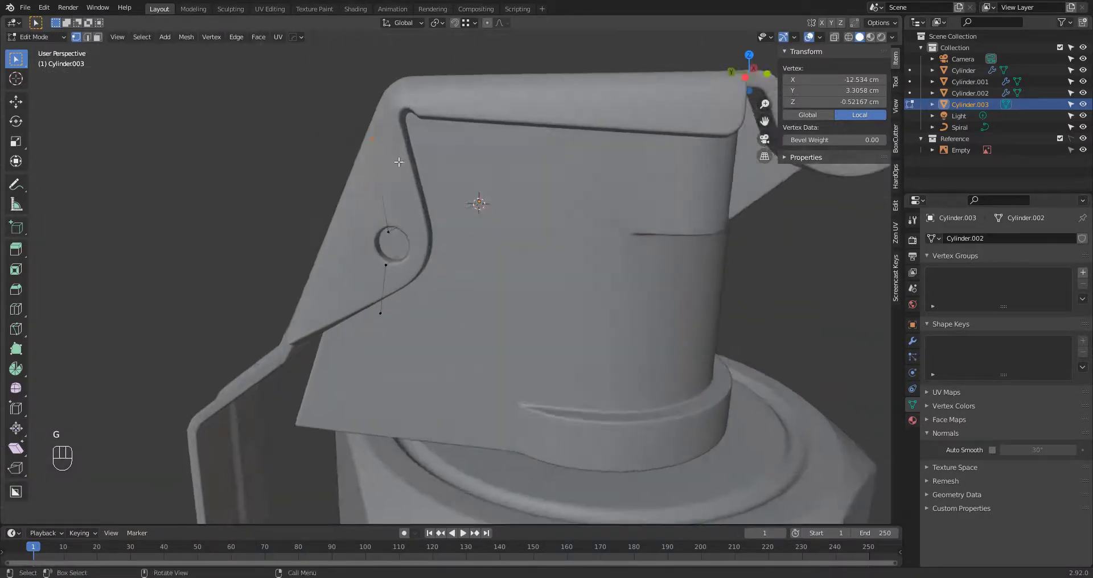
click(383, 192)
key(g)
click(356, 132)
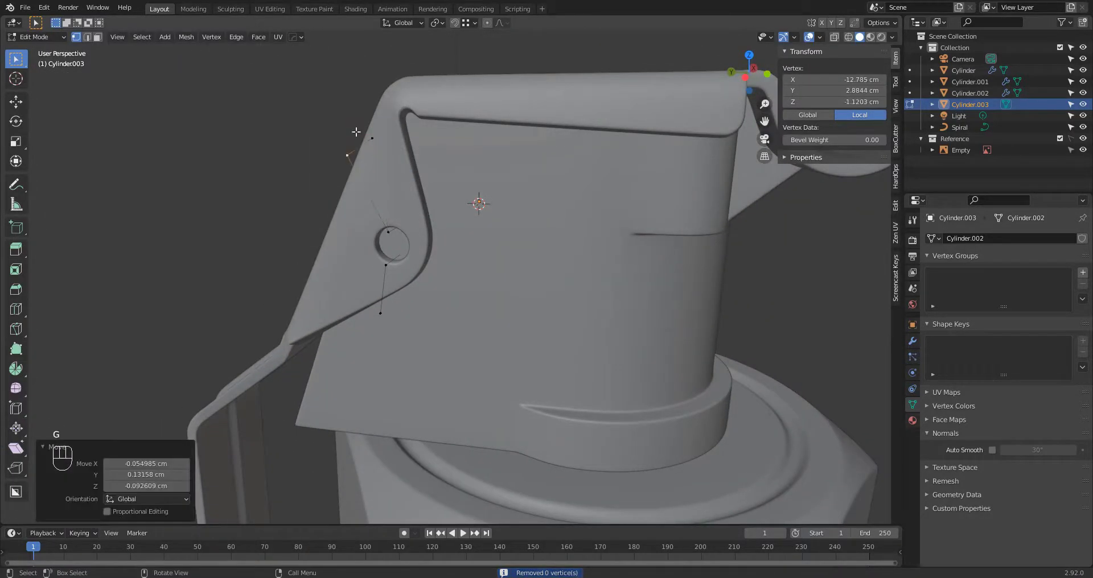
Step: Turn on automatic vertex merging and move the upper prong's tip farther out beyond the lever's sloped edge
drag(338, 123, 384, 166)
click(854, 23)
key(g)
key(g)
click(339, 104)
key(g)
click(359, 151)
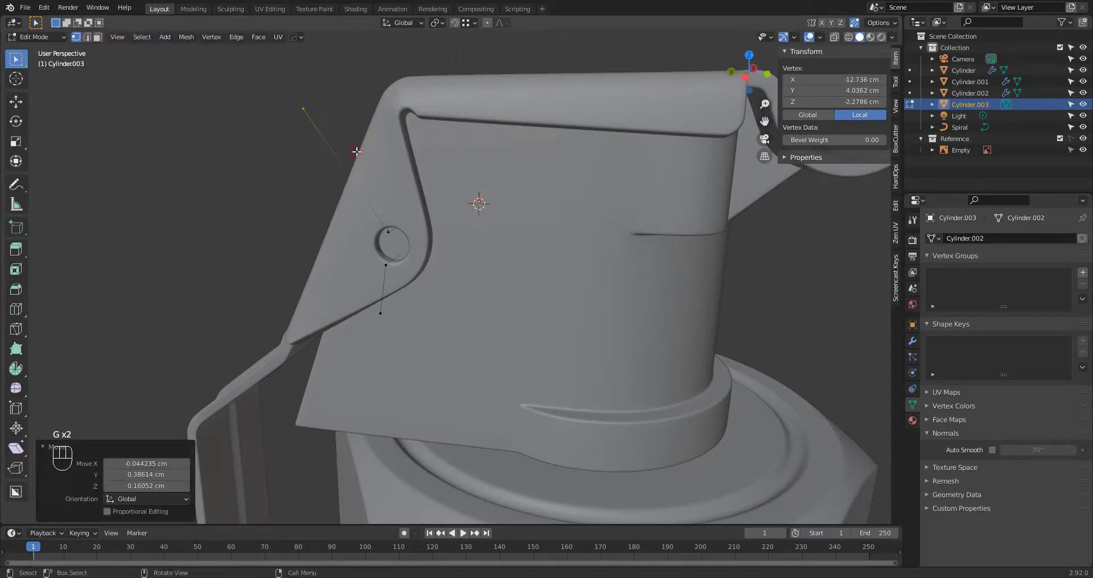
Step: Undo the last change and shift the lower prong's tip in left view so that it angles outward
key(KP_3)
key(ctrl+KP_3)
key(ctrl+z)
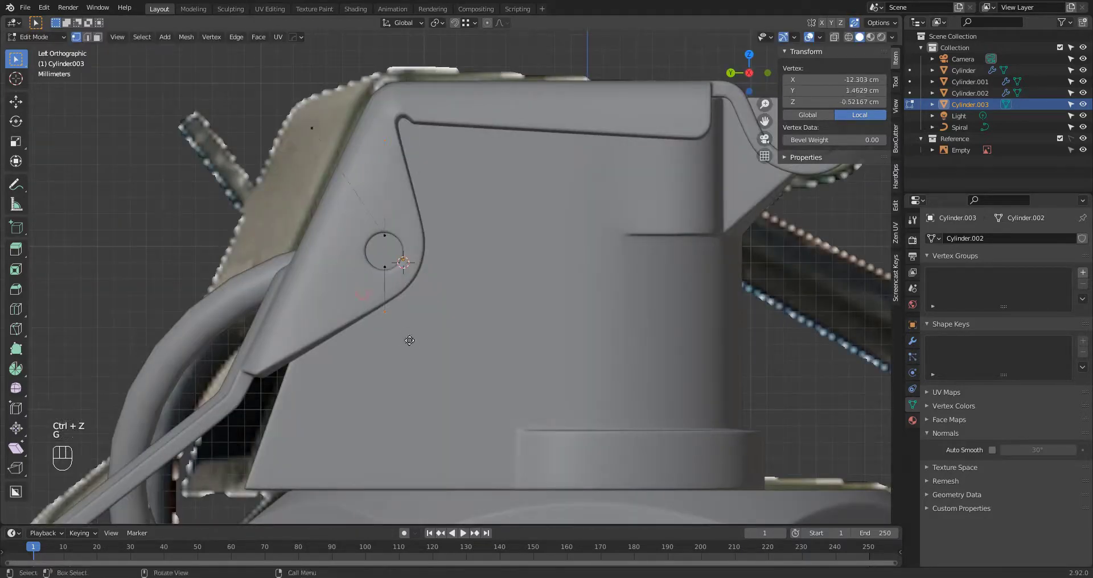
click(384, 366)
Step: Convert the pin outline from a mesh to a curve object
scroll(384, 366, down, 3)
middle_drag(384, 366, 586, 334)
key(Tab)
click(152, 37)
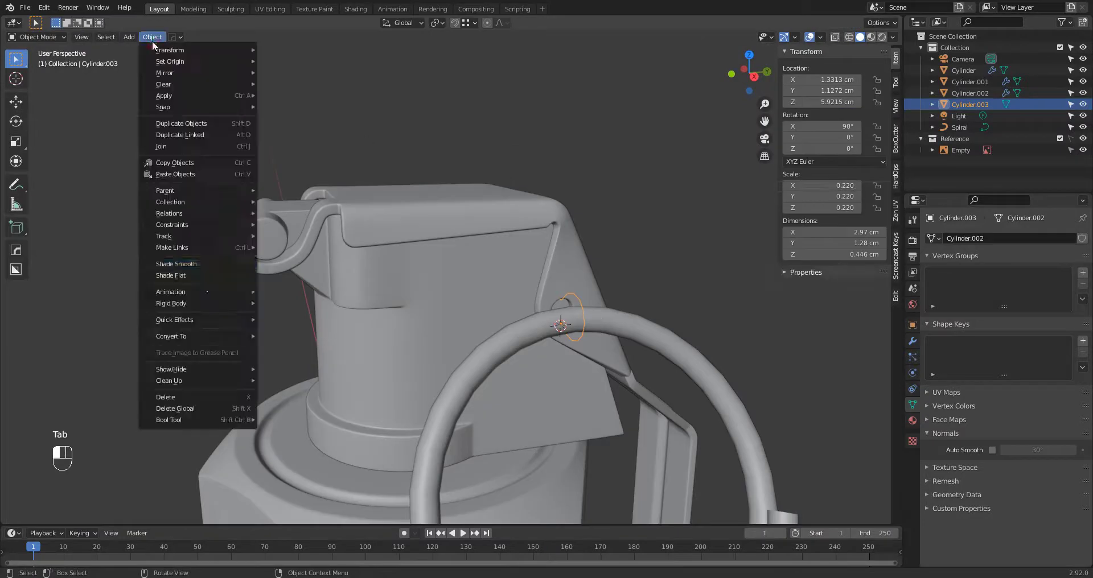
mouse_move(222, 336)
click(287, 336)
Step: Give the pin curve a round bevel with a depth of 0.33 cm and a resolution of 2
middle_drag(768, 444, 782, 447)
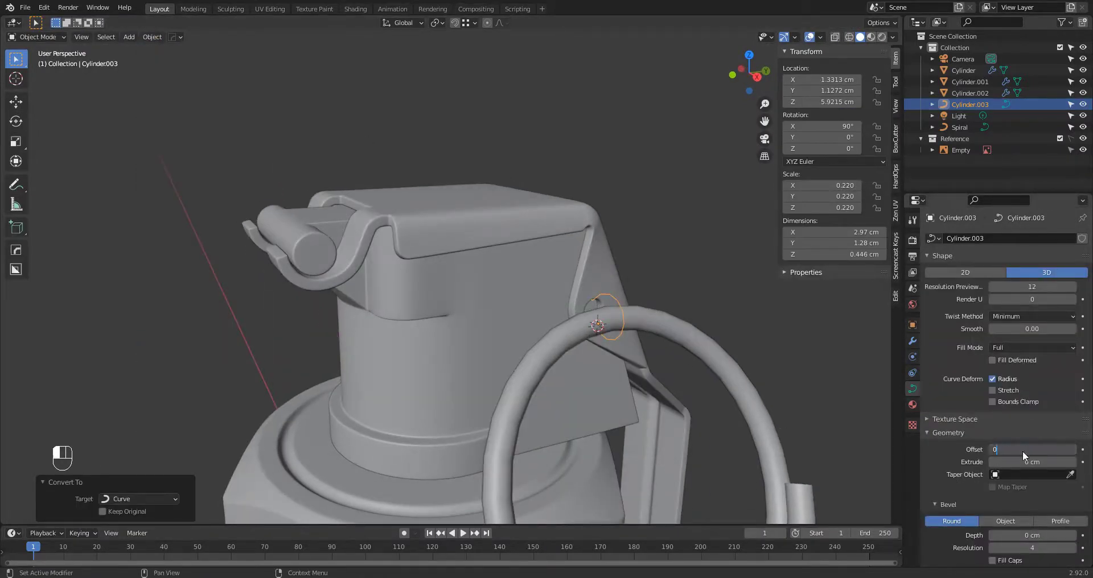
middle_drag(882, 449, 693, 370)
key(KP_1)
shift+middle_drag(664, 320, 556, 293)
scroll(603, 231, up, 4)
shift+middle_drag(602, 231, 570, 296)
scroll(570, 295, up, 1)
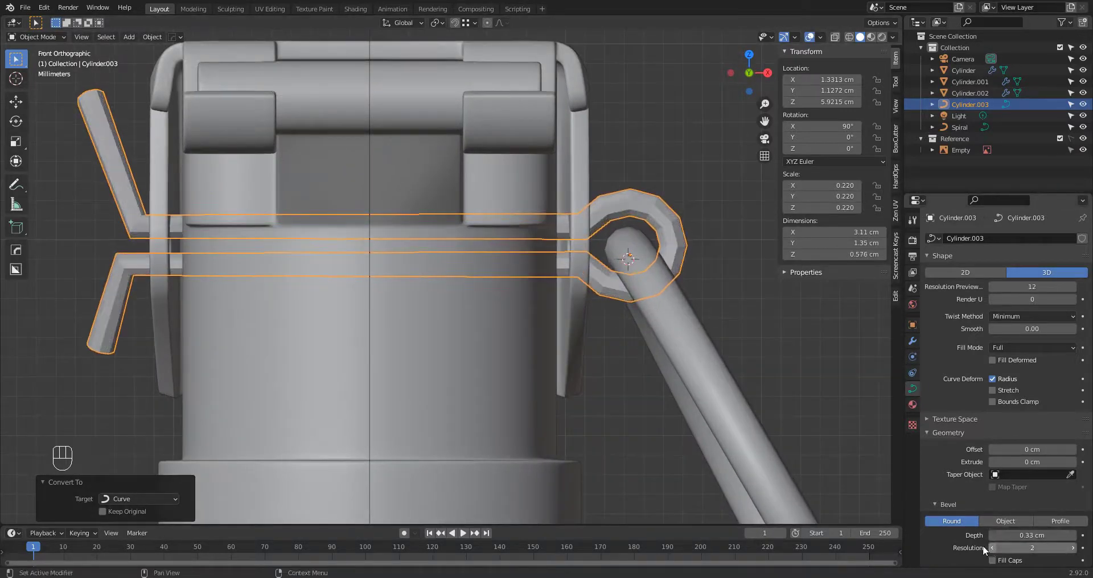
scroll(537, 380, down, 4)
middle_drag(700, 393, 623, 322)
scroll(444, 359, down, 4)
Step: Scale down the curve points of the pin's round loop so it fits closer around the pull ring
key(Tab)
key(Tab)
key(KP_3)
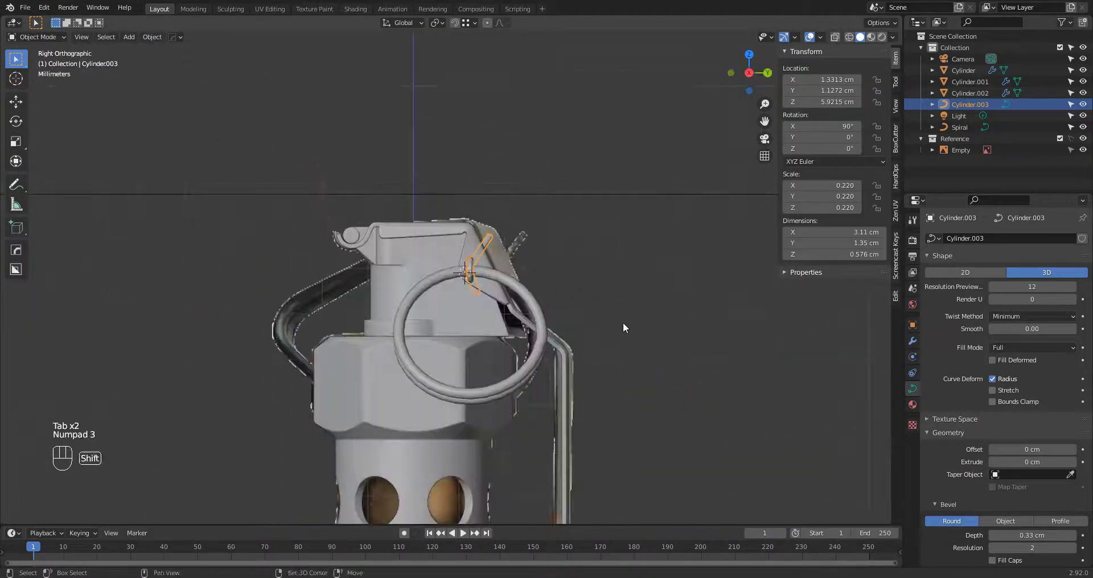
key(shift+z)
scroll(591, 288, up, 7)
key(shift+z)
middle_drag(468, 257, 591, 255)
key(KP_1)
scroll(669, 229, up, 2)
key(Tab)
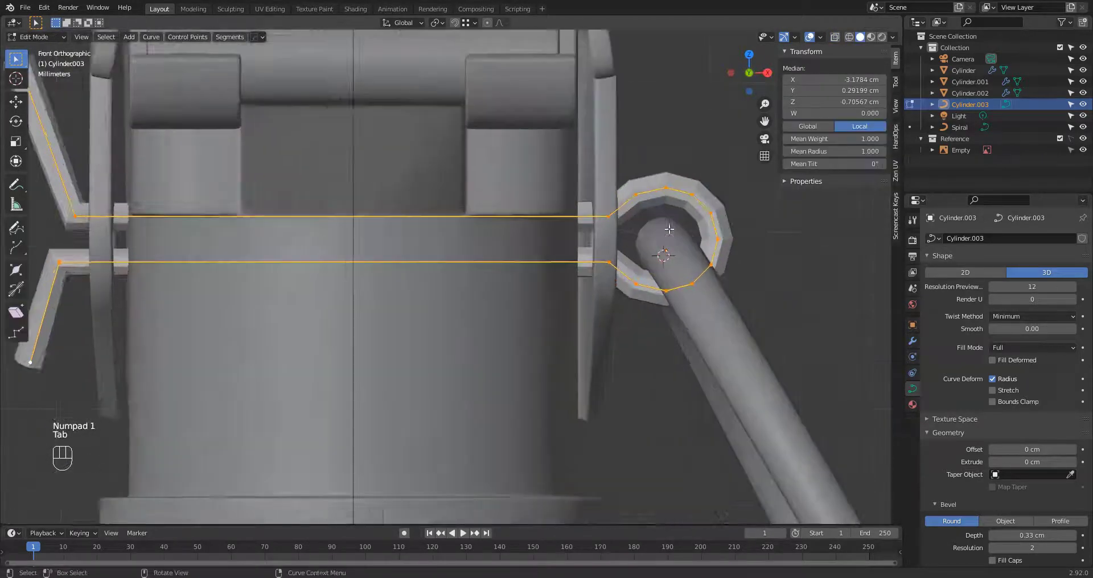
scroll(668, 229, up, 2)
shift+middle_drag(669, 228, 456, 231)
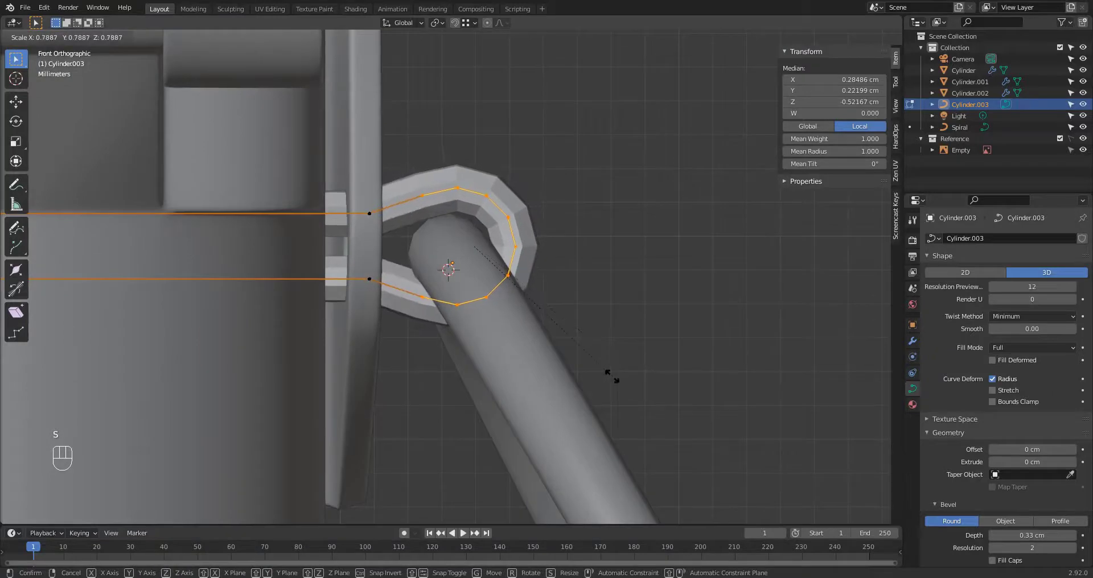
click(620, 380)
Step: Check the loop's fit around the pull ring and reduce the pin curve's bevel depth to 0.3 cm
scroll(565, 351, down, 3)
key(Tab)
scroll(565, 351, down, 3)
middle_drag(655, 354, 444, 344)
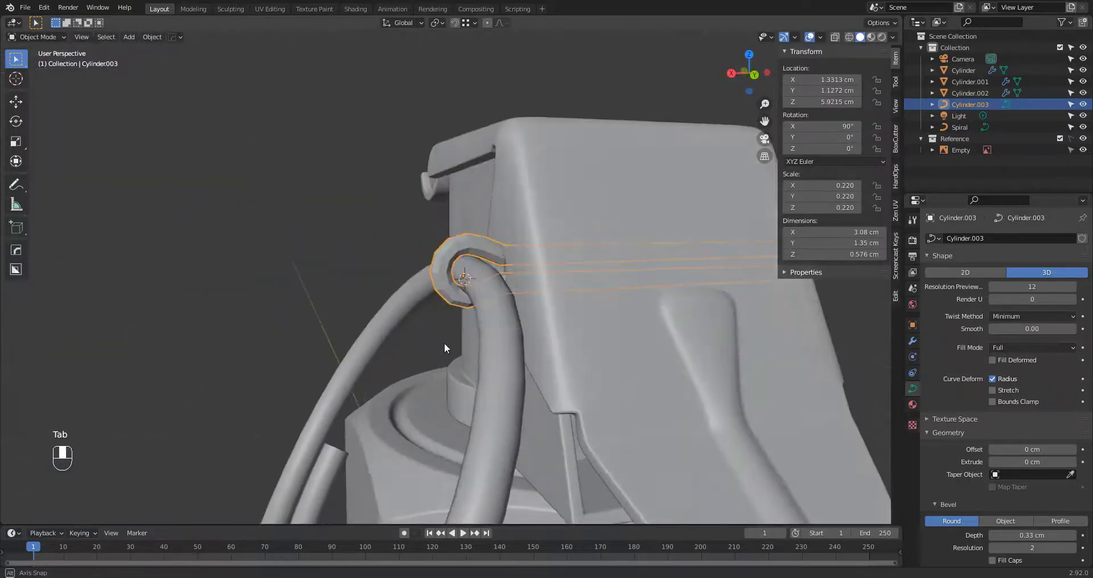
click(626, 364)
middle_drag(626, 364, 662, 292)
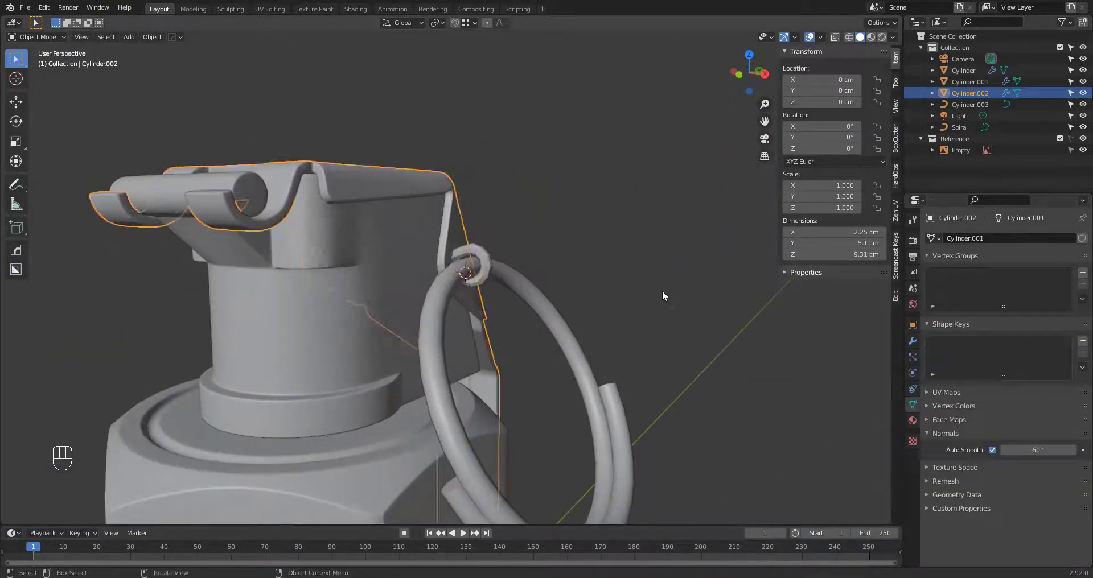
click(482, 264)
key(KP_1)
key(shift+z)
key(Tab)
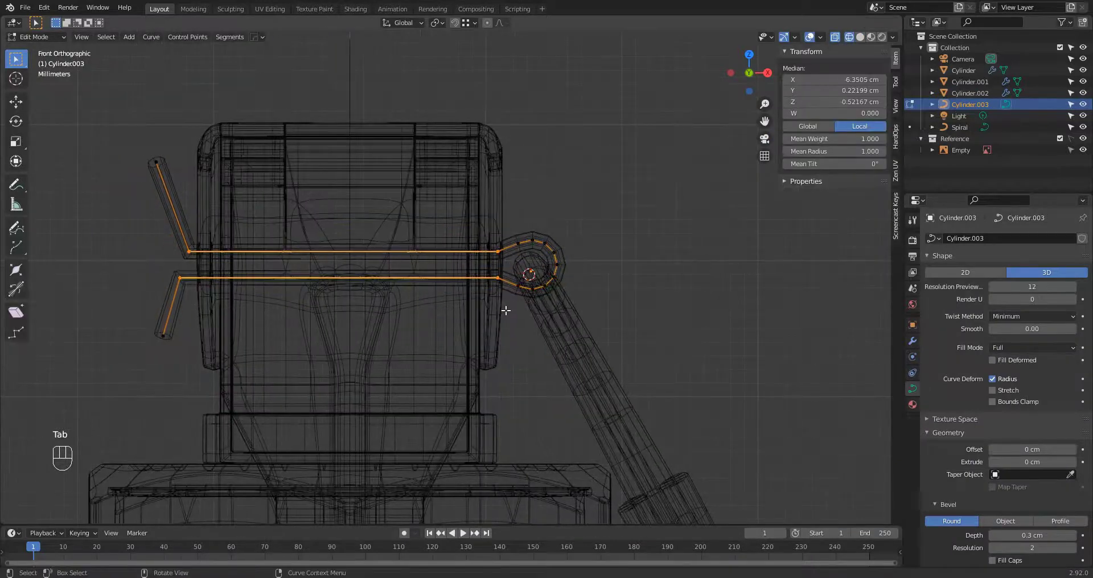
Step: Scale the selected points of the pin's straight lines along Z to bring the lines closer together
scroll(505, 309, up, 3)
key(s)
key(z)
click(472, 272)
Step: Shrink the pin's round loop slightly in front view by scaling its curve points
drag(525, 181, 722, 369)
key(s)
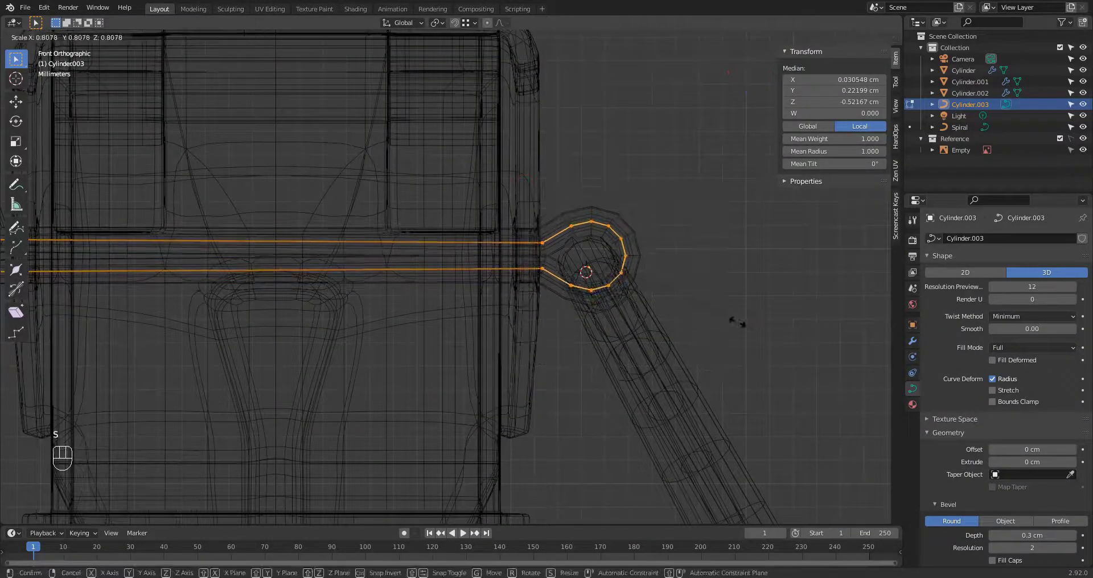
right_click(736, 322)
drag(546, 208, 666, 370)
click(698, 377)
Step: Enable Fill Caps on the pin curve to close its open ends
key(shift+z)
mouse_move(640, 300)
middle_down()
mouse_move(556, 281)
mouse_move(555, 295)
mouse_move(605, 295)
mouse_move(535, 339)
mouse_move(695, 306)
mouse_move(707, 289)
middle_up()
click(992, 560)
key(Tab)
middle_drag(814, 302, 567, 355)
scroll(567, 355, down, 5)
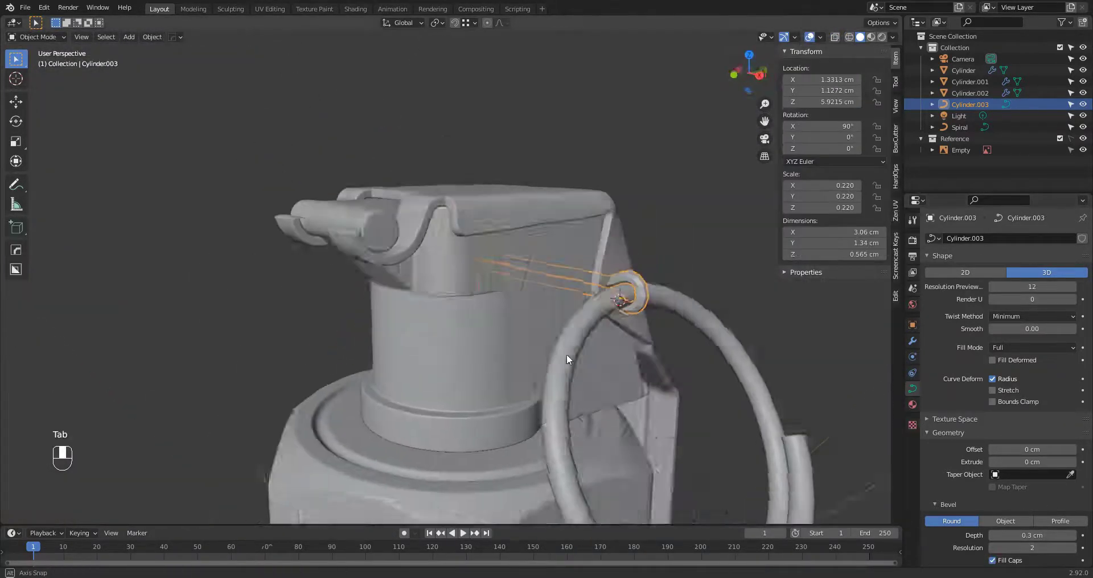
Step: Convert the bevelled pin curve to a mesh
click(600, 362)
scroll(557, 272, up, 3)
middle_drag(524, 279, 505, 313)
click(151, 37)
mouse_move(204, 338)
click(295, 348)
Step: Isolate the pin mesh and dissolve the selected lengthwise edge loops
key(slash)
scroll(703, 319, up, 3)
key(Tab)
scroll(614, 204, up, 3)
key(2)
alt+shift+click(614, 204)
alt+shift+click(469, 316)
key(ctrl+x)
Step: Try to dissolve the inner lengthwise edge loop of the pin and undo the dissolve
middle_drag(580, 312, 322, 302)
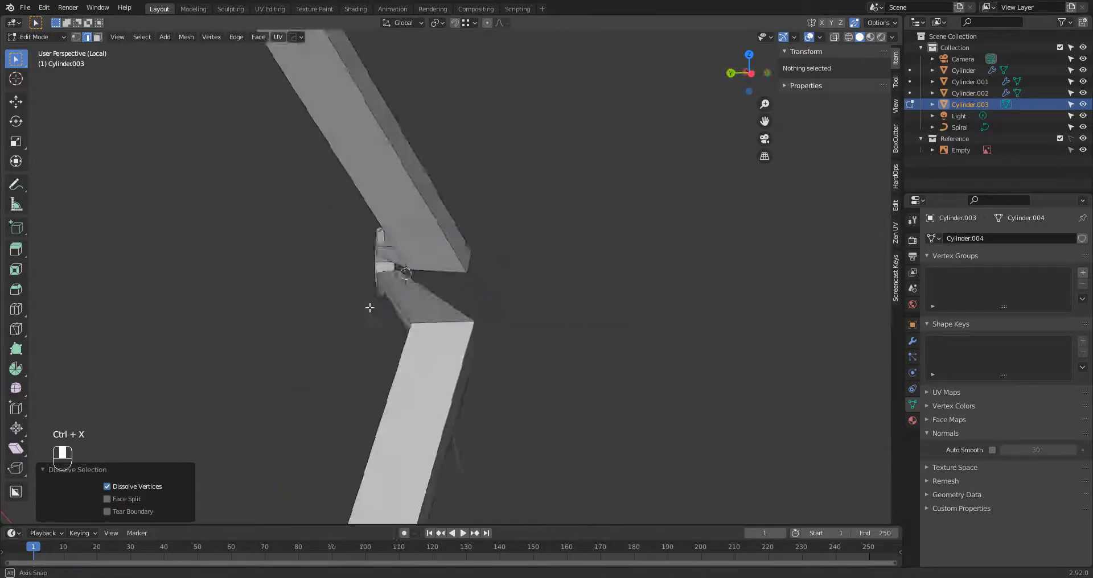
alt+click(476, 281)
key(ctrl+x)
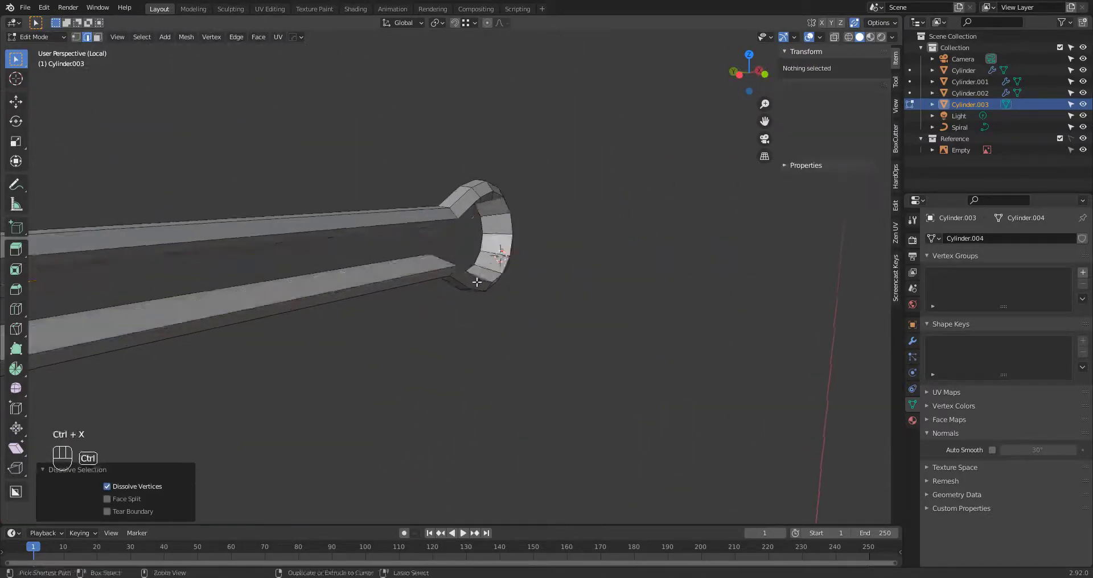
key(ctrl+z)
middle_drag(476, 282, 205, 288)
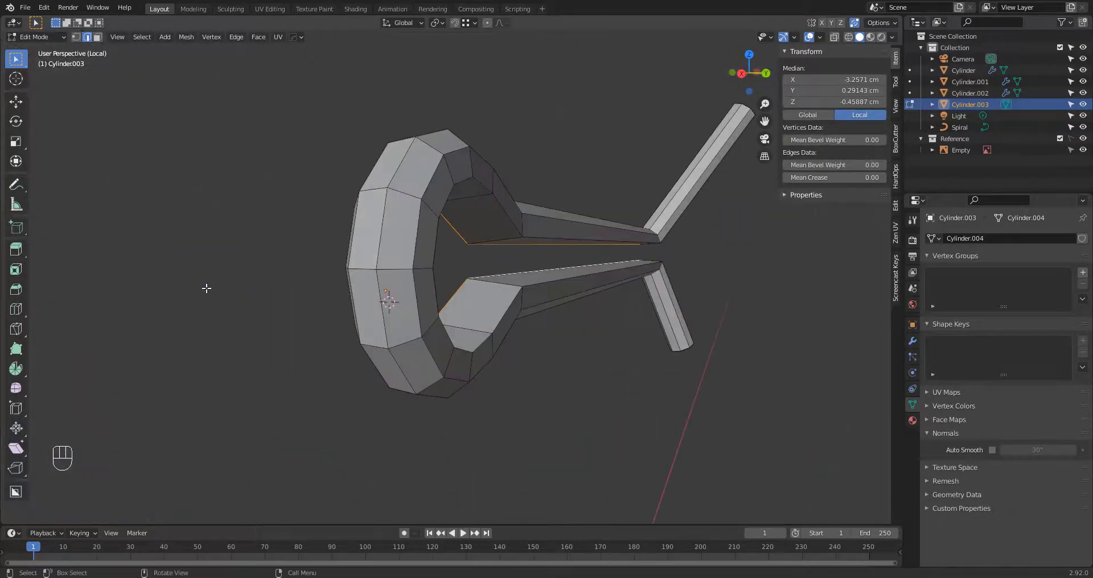
Step: Exit the isolated view and delete triangulated cap faces from the end of the pin's upper prong
key(KP_3)
key(slash)
middle_drag(809, 336, 455, 374)
key(Tab)
scroll(451, 313, up, 4)
key(Tab)
middle_drag(451, 313, 495, 302)
scroll(495, 302, up, 4)
key(3)
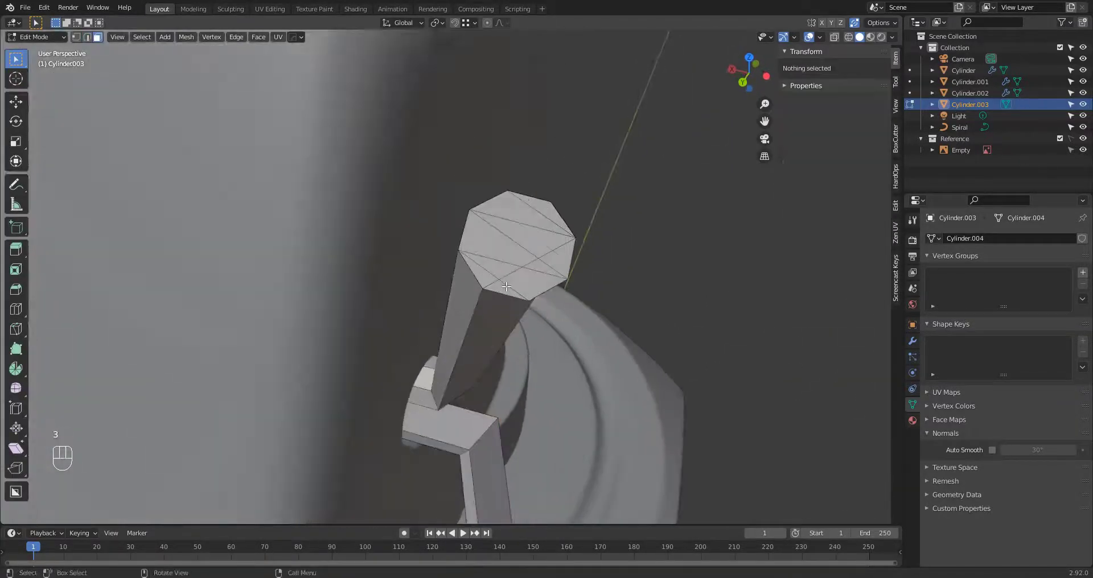
key(x)
click(580, 278)
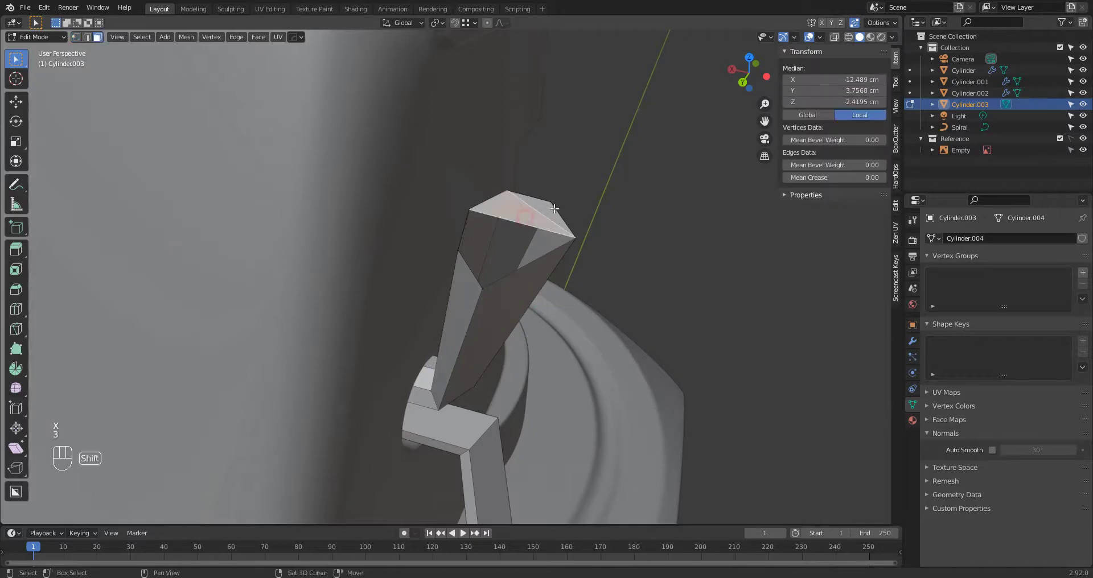
Step: Refill the upper prong's open end with a clean cap face
middle_drag(526, 226, 485, 217)
key(f)
key(f)
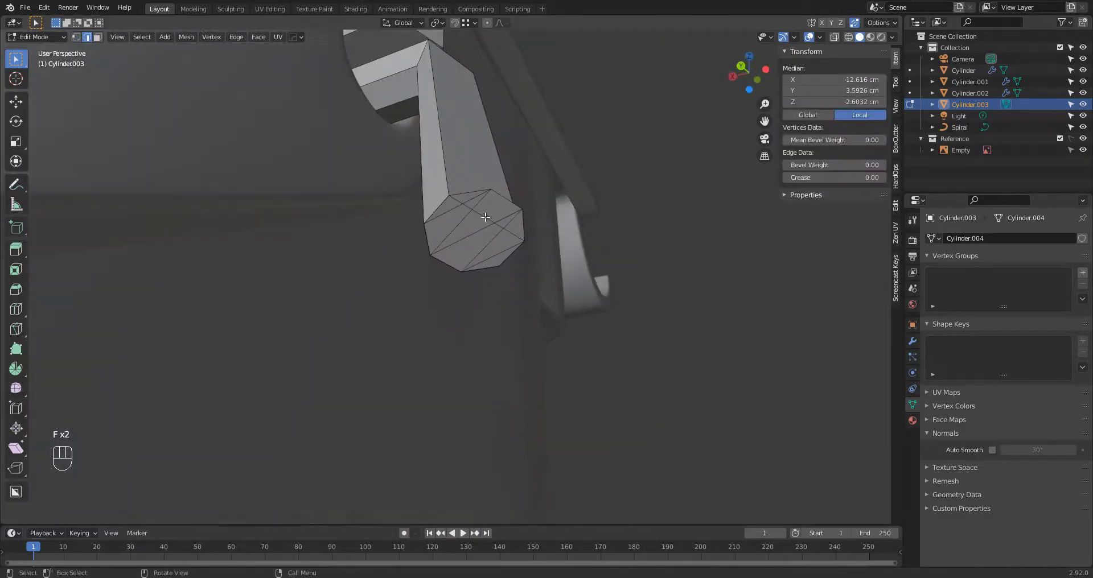
Step: Delete the triangulated cap faces from the end of the pin's other prong and refill the opening with a clean cap face
key(x)
click(511, 237)
middle_drag(470, 272, 539, 339)
key(3)
click(520, 250)
key(x)
click(527, 257)
key(2)
click(499, 263)
key(f)
key(f)
scroll(504, 242, up, 4)
scroll(504, 240, down, 5)
key(f)
scroll(539, 340, down, 3)
Step: Select the whole pin mesh and merge its duplicate vertices by distance
key(1)
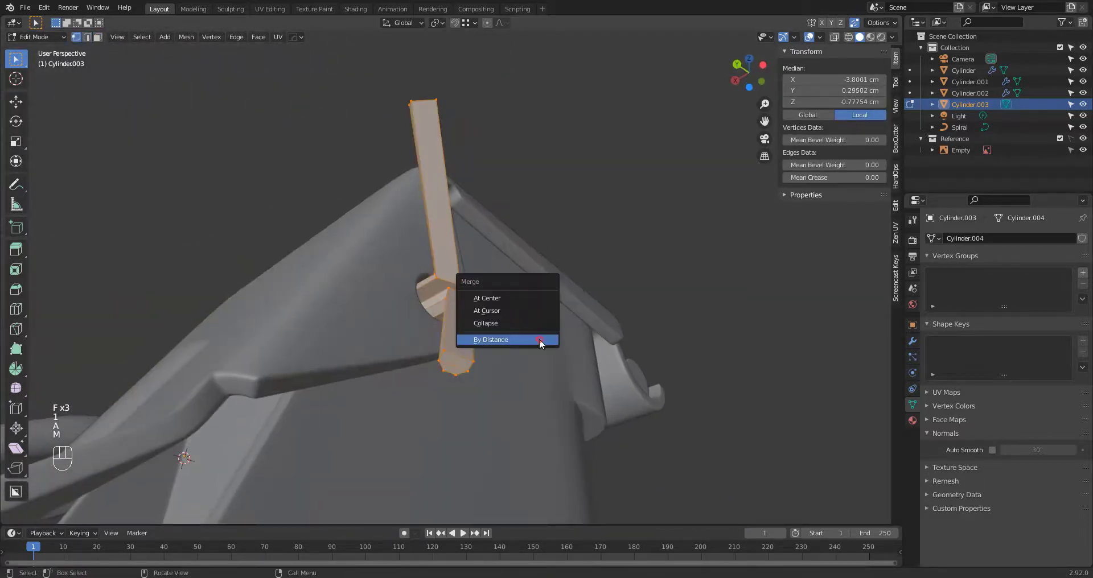
click(540, 341)
key(alt+a)
scroll(539, 341, down, 3)
key(Tab)
middle_drag(364, 278, 238, 305)
scroll(426, 353, up, 2)
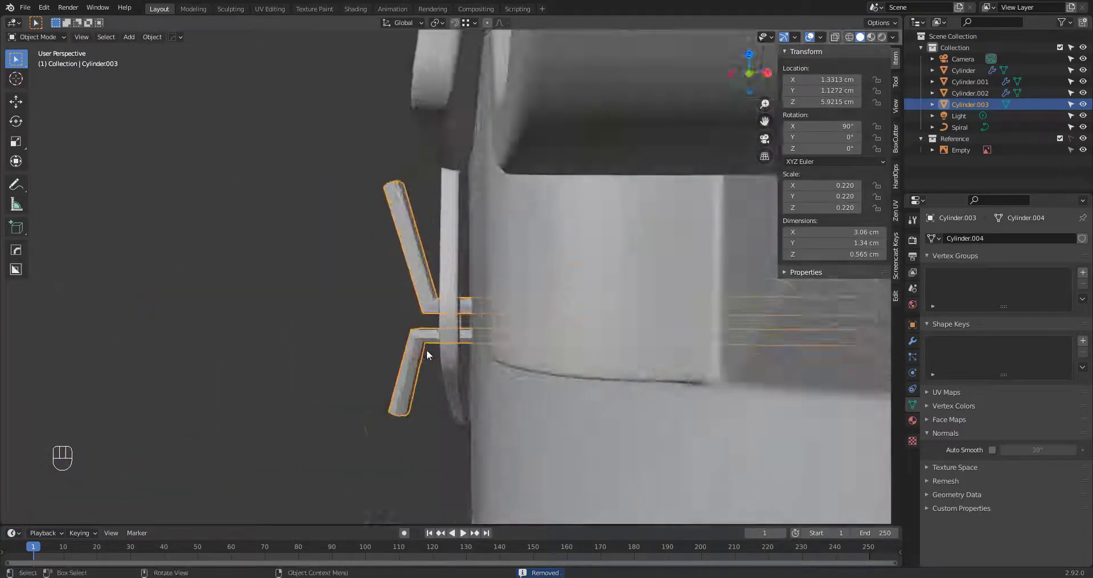
Step: Select the lower prong's bend vertices through the mesh in front view and move them to adjust the bend
middle_drag(426, 350, 465, 359)
key(KP_1)
key(Tab)
key(1)
scroll(373, 296, up, 3)
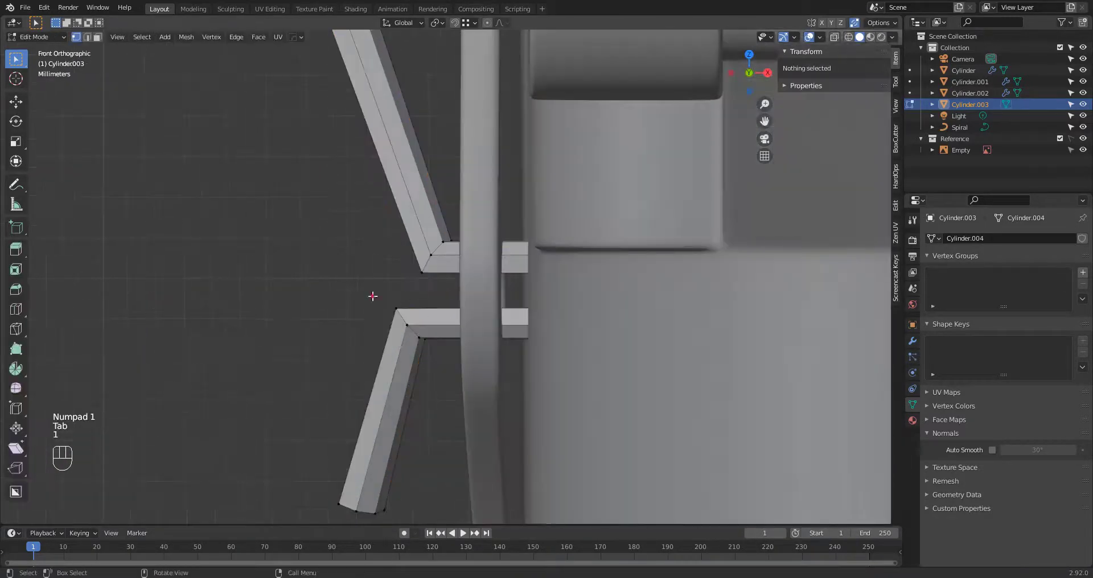
key(g)
drag(373, 296, 459, 373)
key(alt+z)
key(g)
click(484, 373)
Step: Move the vertices at the lower prong's tip to match the adjusted bend, then leave Edit Mode
scroll(455, 381, down, 2)
drag(363, 410, 420, 451)
key(g)
click(453, 444)
key(alt+z)
middle_drag(453, 444, 629, 439)
key(Tab)
scroll(629, 438, down, 5)
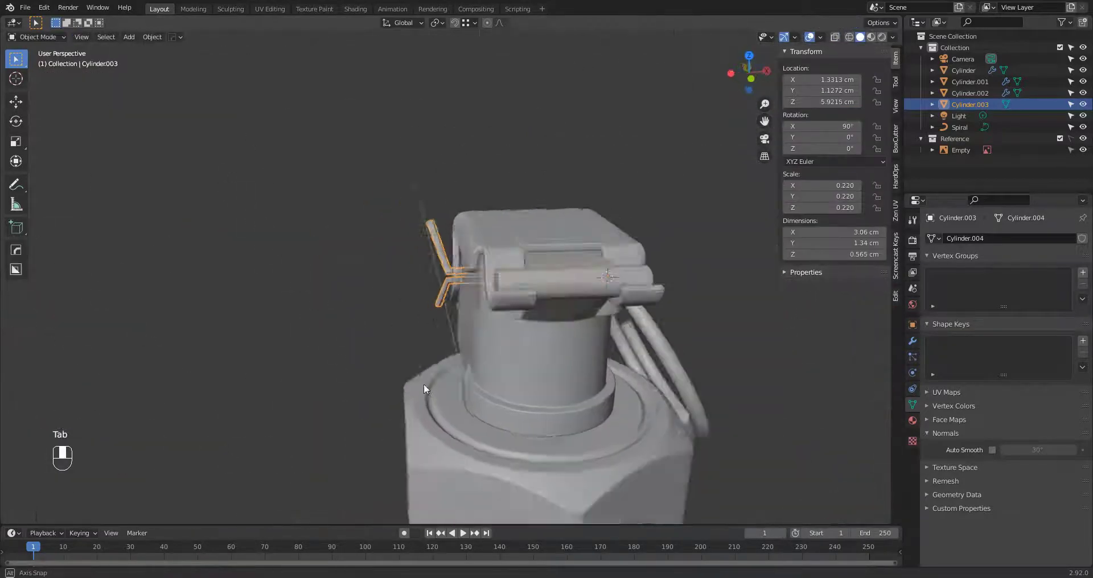
Step: Shade the safety pin smooth and enable Auto Smooth at 60°
middle_drag(423, 384, 300, 362)
key(KP_3)
scroll(545, 382, up, 5)
right_click(541, 315)
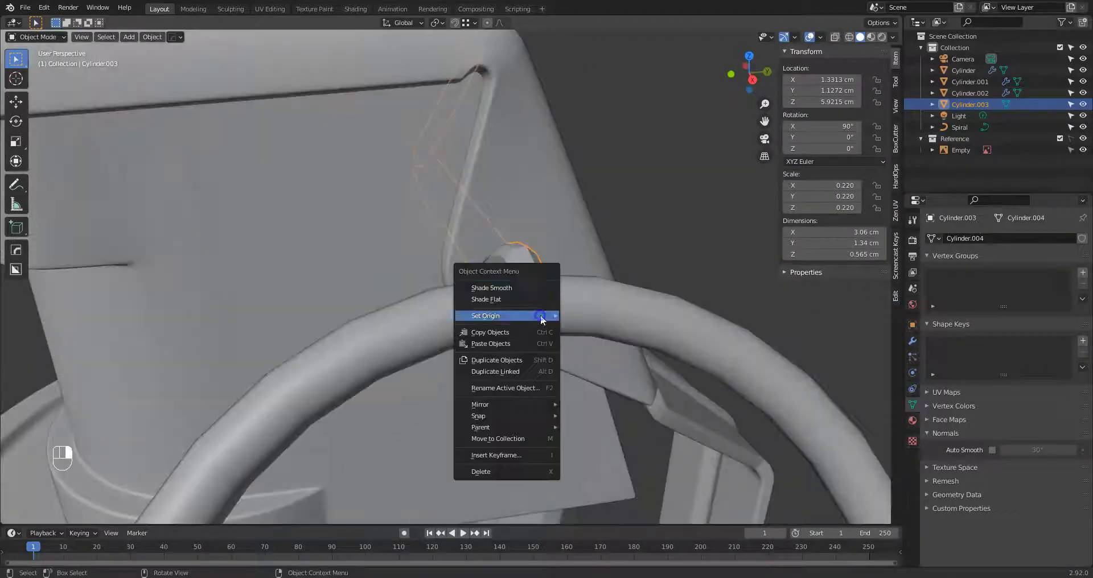
click(528, 288)
middle_drag(588, 351, 626, 379)
key(slash)
click(610, 438)
scroll(506, 367, up, 3)
click(992, 450)
Step: Copy the lever's modifiers to the safety pin
middle_drag(626, 336, 554, 321)
key(KP_Divide)
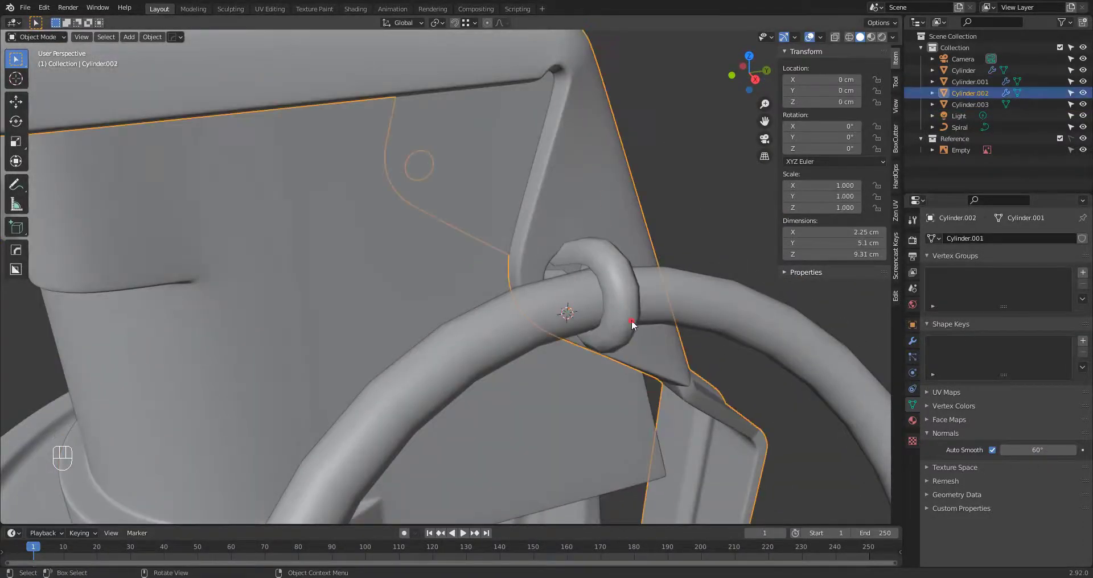
key(ctrl+l)
click(376, 319)
middle_drag(375, 319, 649, 302)
key(KP_Divide)
key(KP_Divide)
click(605, 306)
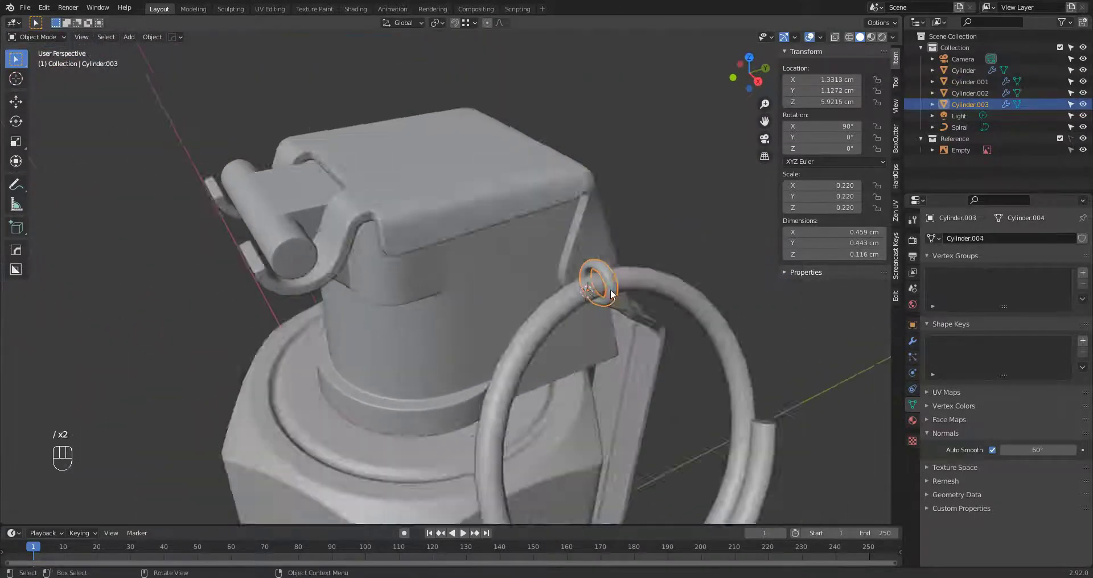
Step: Isolate the pin and remove the first modifier in its stack, keeping Bevel and Subdivision
key(KP_Divide)
click(911, 340)
click(1067, 283)
scroll(539, 312, down, 5)
middle_drag(538, 312, 683, 318)
Step: Set the bevel weight to 1.00 on the pin's selected edges and on the loops where its eye meets the straight prongs
key(Tab)
key(2)
click(149, 39)
click(165, 146)
alt+shift+click(607, 354)
drag(859, 165, 887, 165)
middle_drag(683, 307, 590, 279)
key(Tab)
key(Tab)
scroll(591, 278, up, 2)
alt+click(573, 257)
drag(859, 165, 886, 165)
key(Tab)
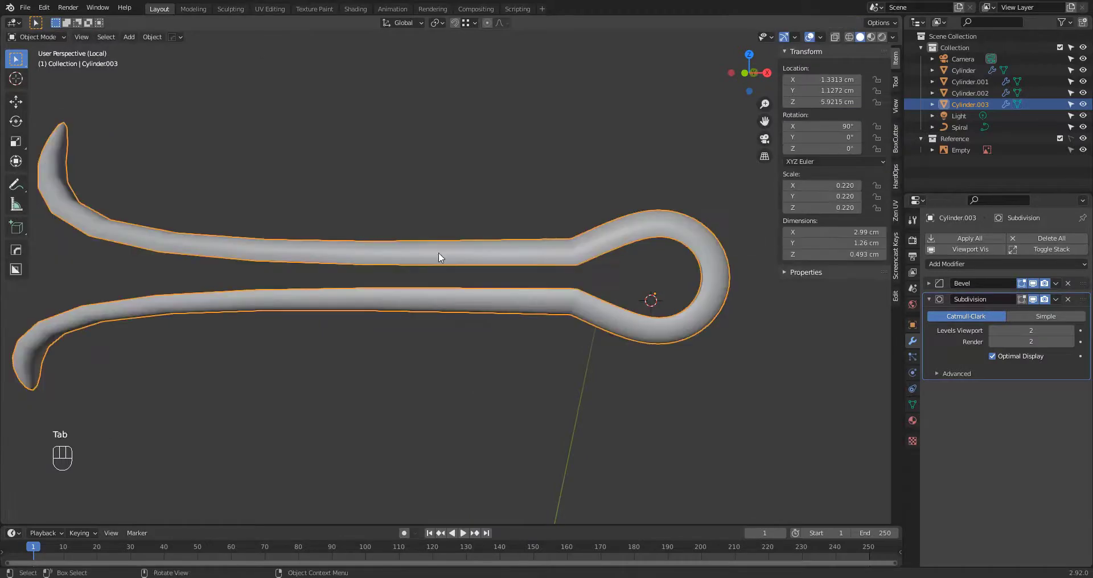
Step: Set the bevel weight of the edge loops at the prong bends to 1.00
shift+middle_drag(279, 253, 466, 279)
key(Tab)
shift+middle_drag(466, 279, 479, 250)
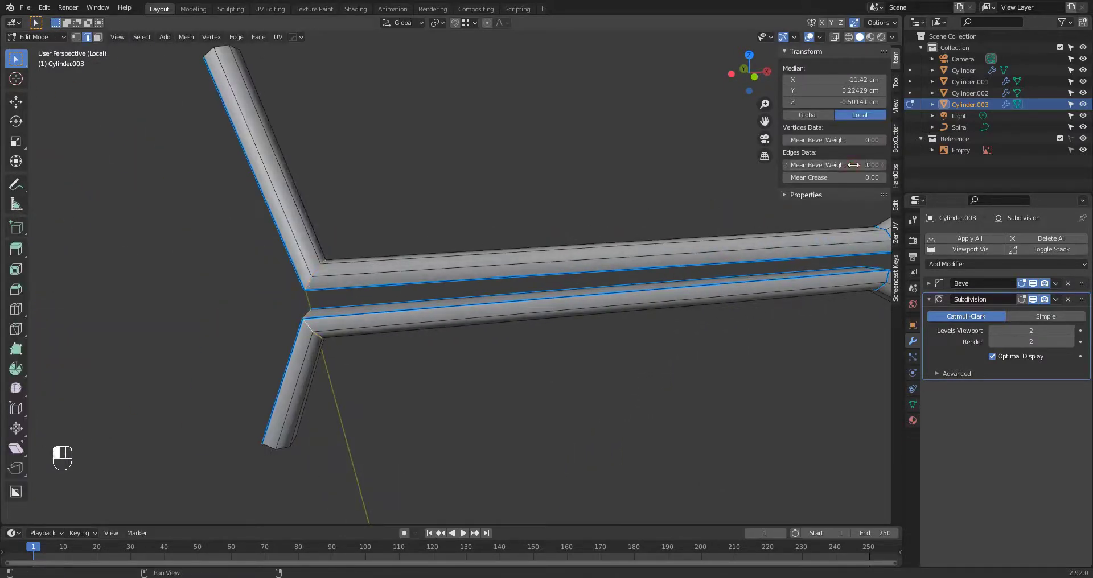
key(Tab)
scroll(422, 188, down, 1)
Step: Set the bevel weight to 1.00 on the edges around the prongs' end caps
key(Tab)
middle_drag(422, 188, 344, 204)
key(3)
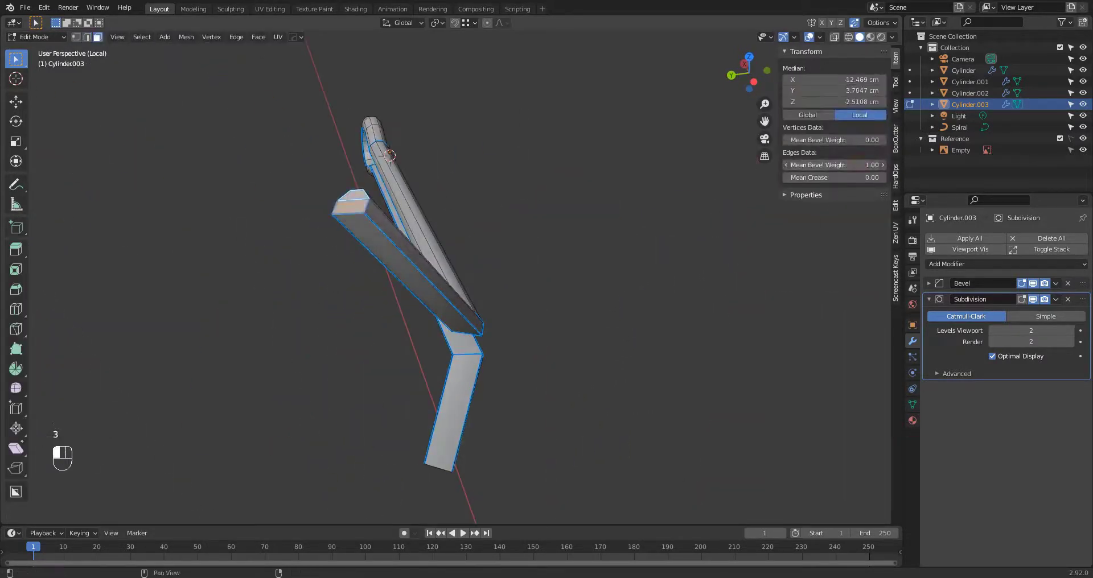
scroll(365, 316, up, 2)
shift+middle_drag(364, 316, 571, 219)
key(2)
alt+click(568, 255)
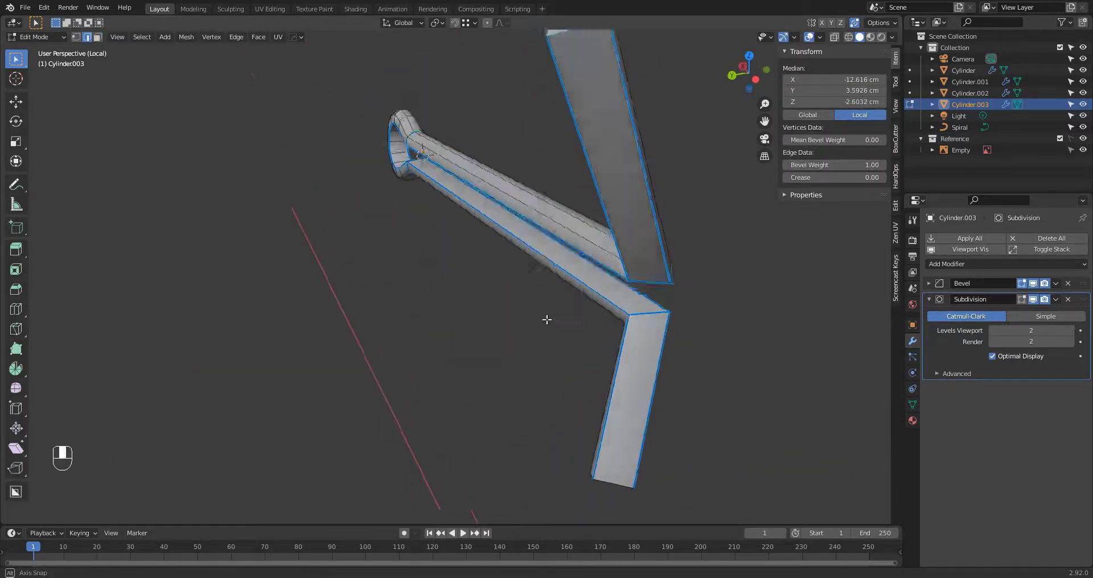
middle_drag(546, 317, 562, 387)
key(Tab)
Step: Leave the isolated view, copy the pin's modifiers to the pull ring, and convert the ring to a mesh
key(KP_Divide)
shift+middle_drag(753, 292, 531, 275)
click(532, 274)
click(636, 341)
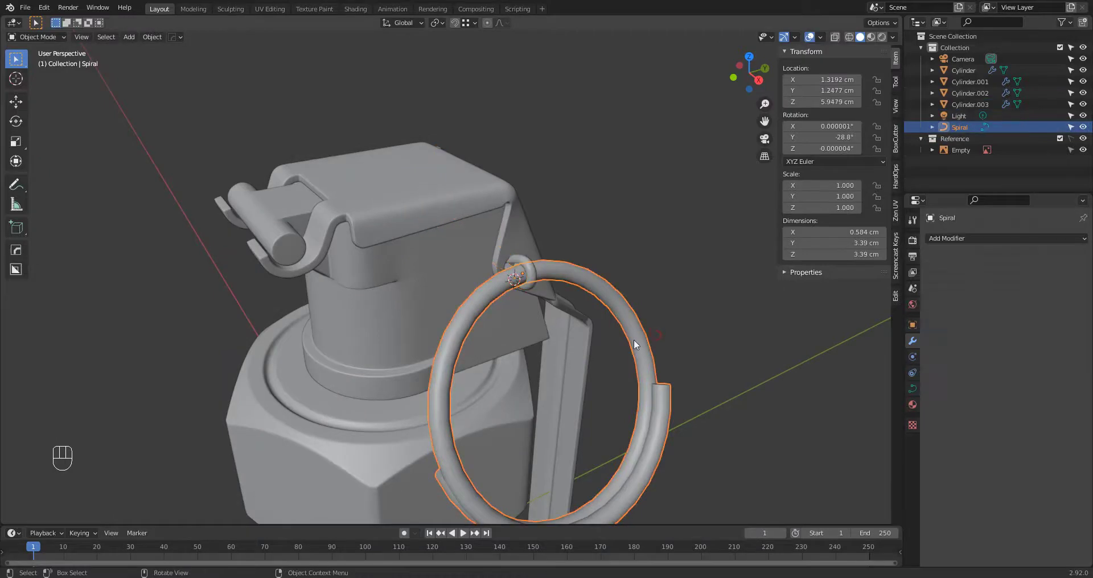
middle_drag(635, 342, 705, 380)
shift+click(596, 242)
key(ctrl+l)
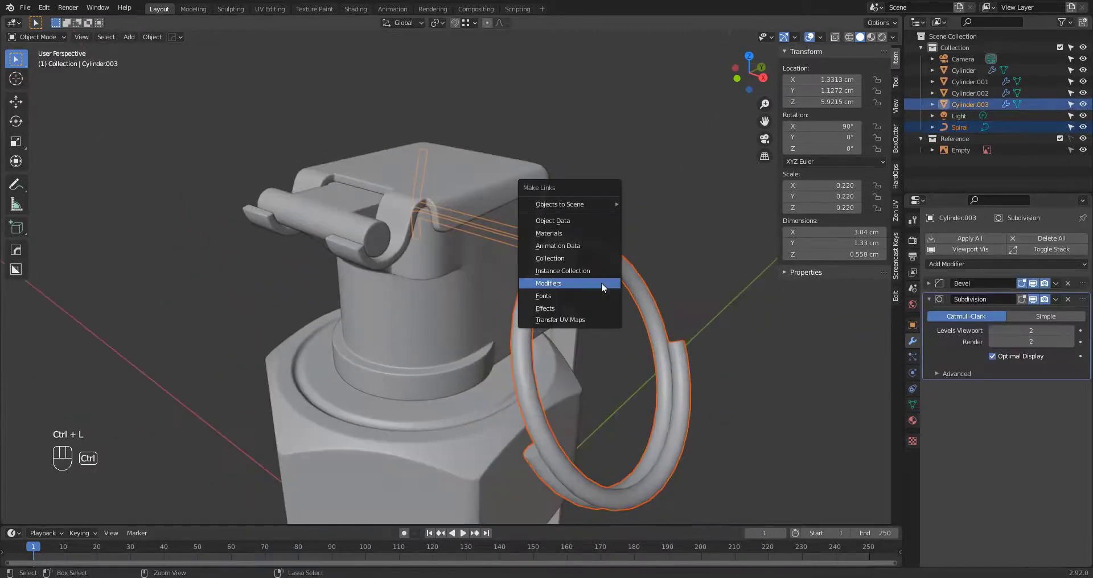
click(601, 283)
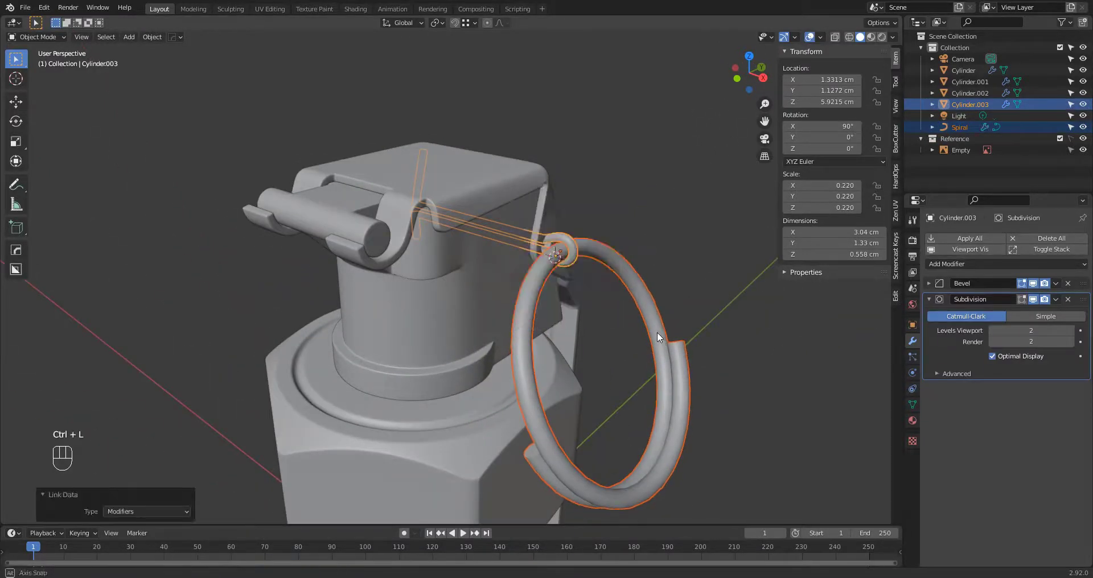
key(Pause)
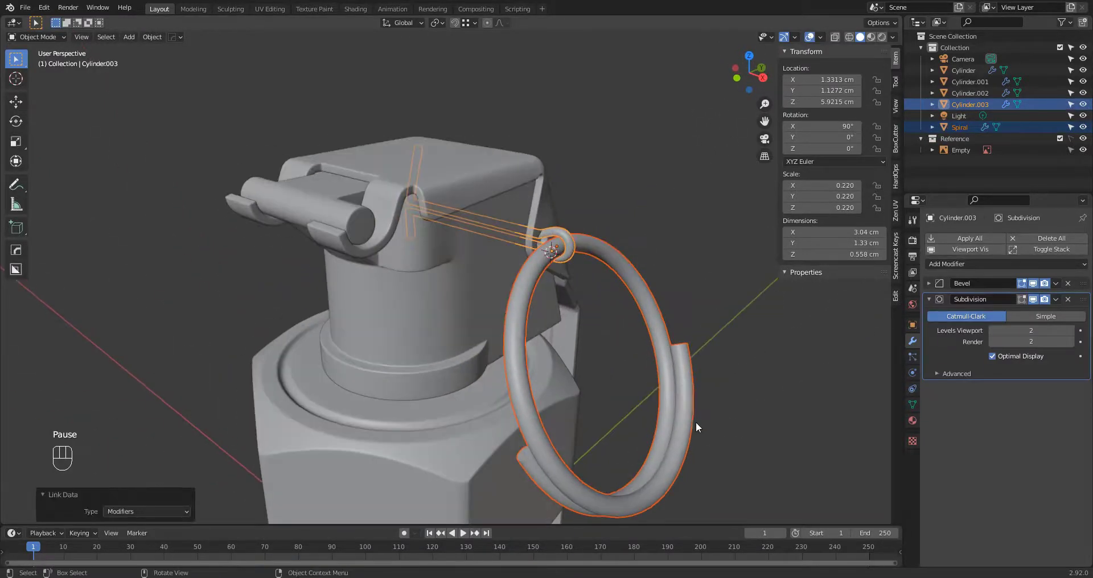
Step: Inspect the pull ring's surface and open ends, switching the viewport display overlay on and off
middle_drag(695, 422, 545, 361)
scroll(632, 395, up, 3)
key(Tab)
key(Tab)
scroll(633, 371, down, 2)
key(alt+v)
click(655, 368)
key(alt+v)
click(565, 376)
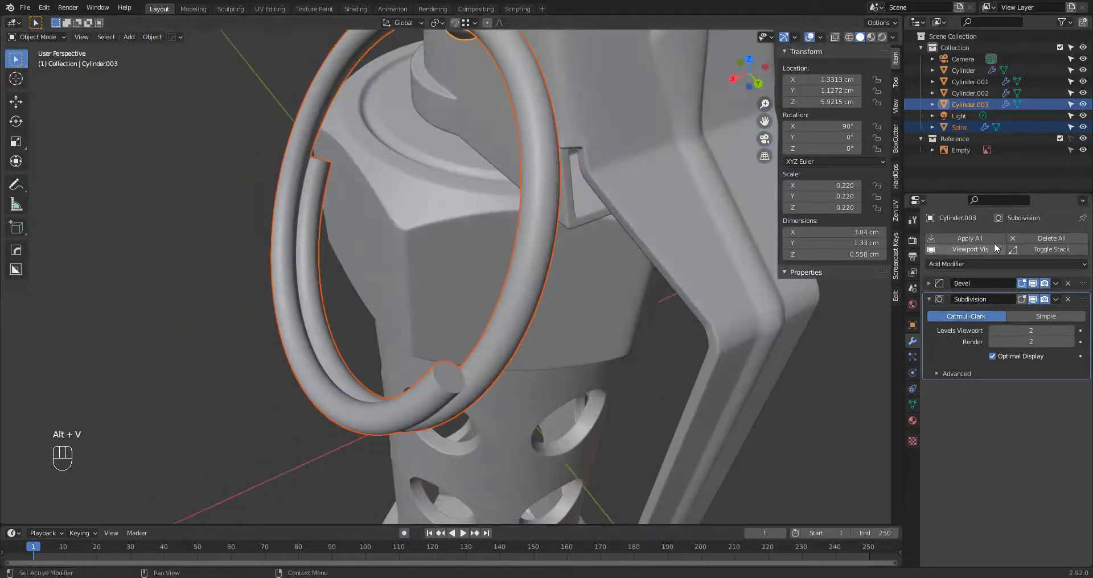
Step: Add bevel weight to the edges around the pull ring's end caps
key(Tab)
middle_drag(512, 331, 695, 282)
scroll(672, 347, up, 3)
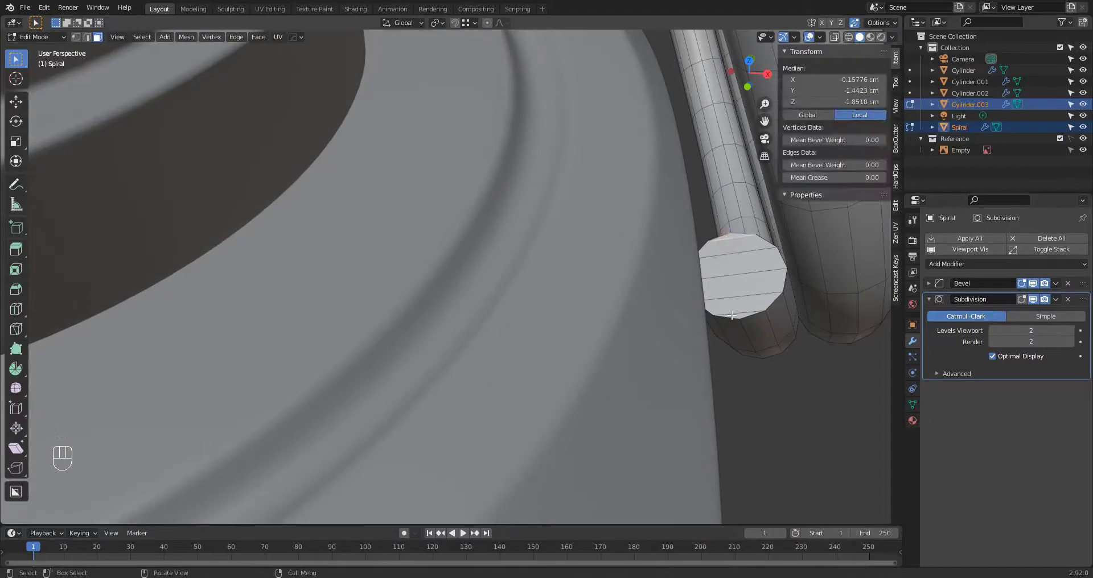
key(Tab)
middle_drag(774, 339, 575, 364)
scroll(637, 351, down, 2)
Step: Set the pull ring's bevel amount to 0.51 cm
click(929, 283)
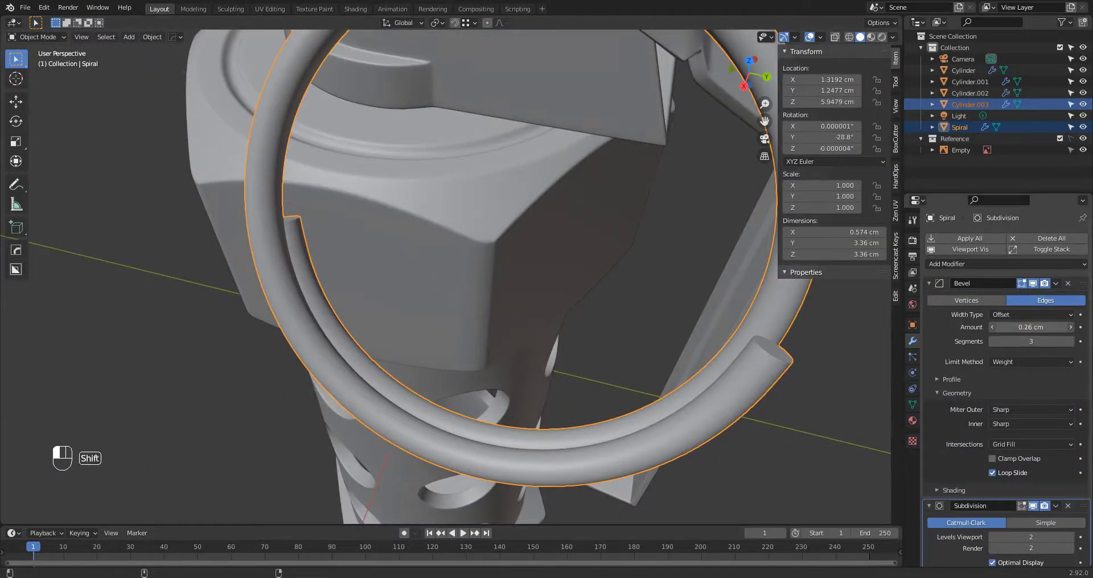
shift+drag(1030, 328, 1024, 327)
middle_drag(442, 345, 480, 362)
scroll(415, 343, down, 3)
scroll(415, 343, up, 2)
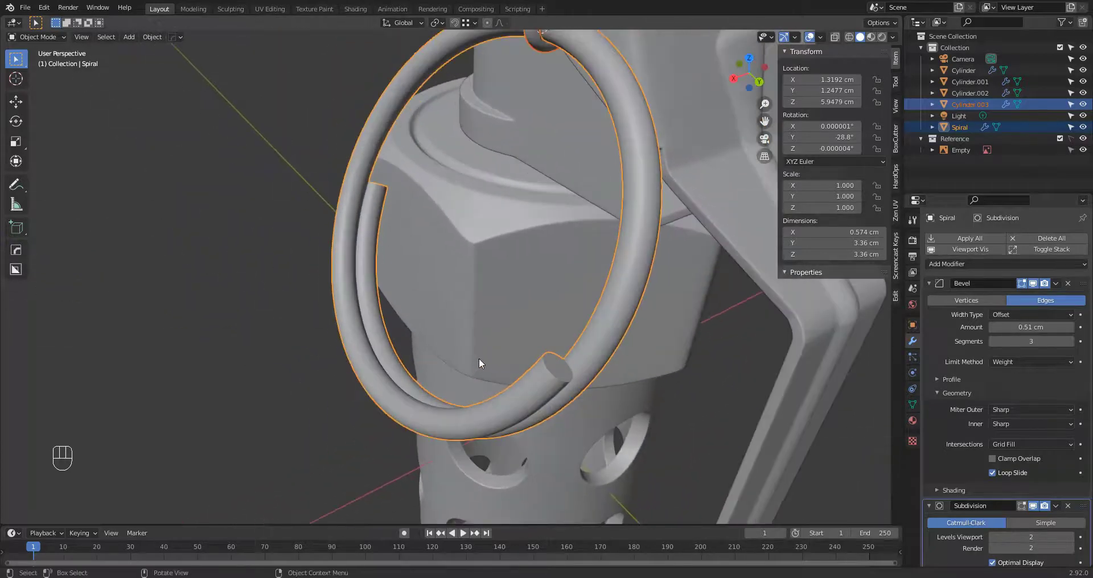
Step: Show face orientation and remove the Bevel and Subdivision modifiers from the pull ring
key(alt+v)
click(479, 358)
click(1067, 284)
click(1067, 283)
Step: Check the pull ring's face orientation in Object and Edit Mode, and turn the overlay off
middle_drag(734, 376, 611, 362)
key(Tab)
key(Tab)
key(Tab)
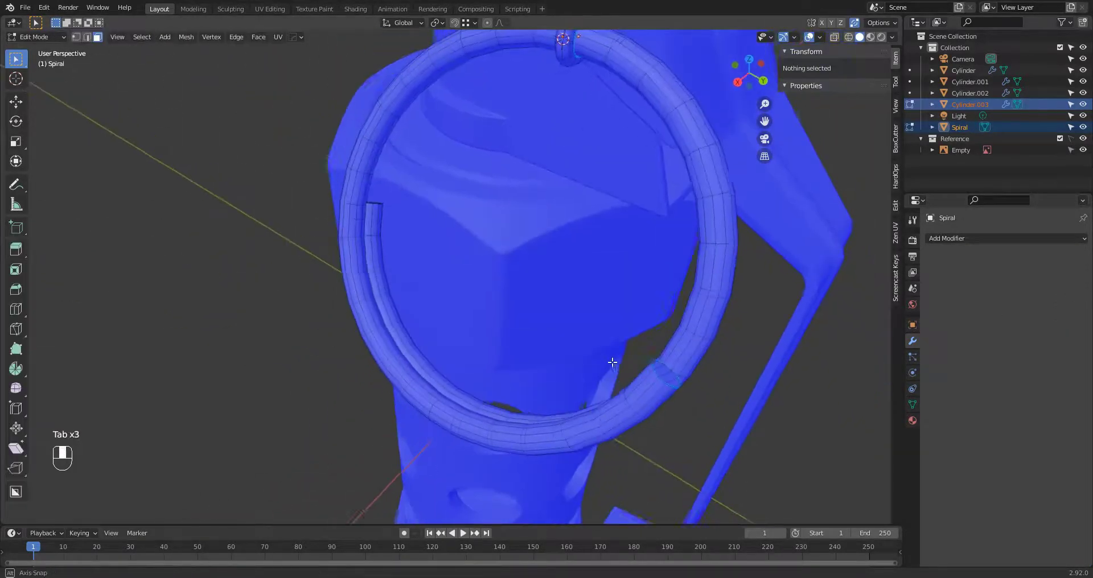
key(Tab)
key(alt+v)
Step: Add a Bevel modifier to the pull ring with amount 0.03 cm, 3 segments, weight limit method and Clamp Overlap off
click(1014, 239)
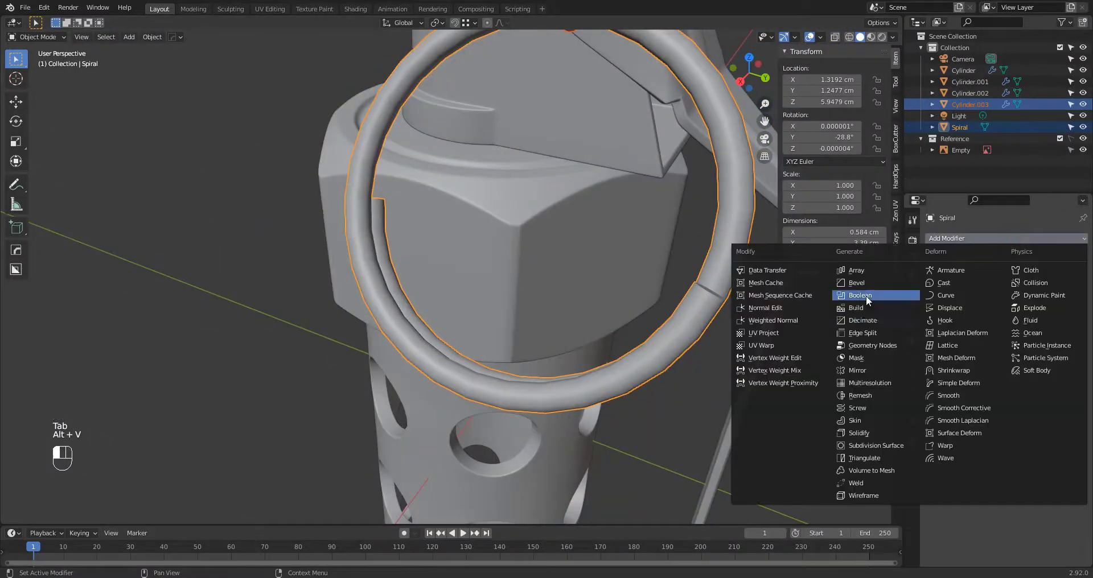
click(857, 283)
scroll(763, 343, up, 2)
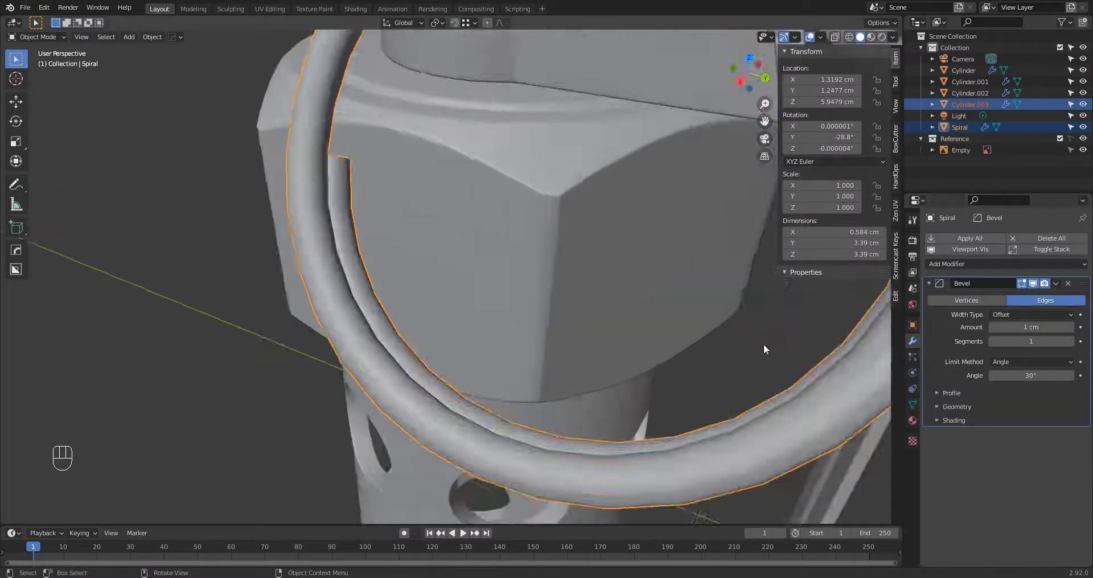
middle_drag(763, 344, 716, 344)
click(966, 406)
click(992, 472)
drag(1037, 327, 1019, 327)
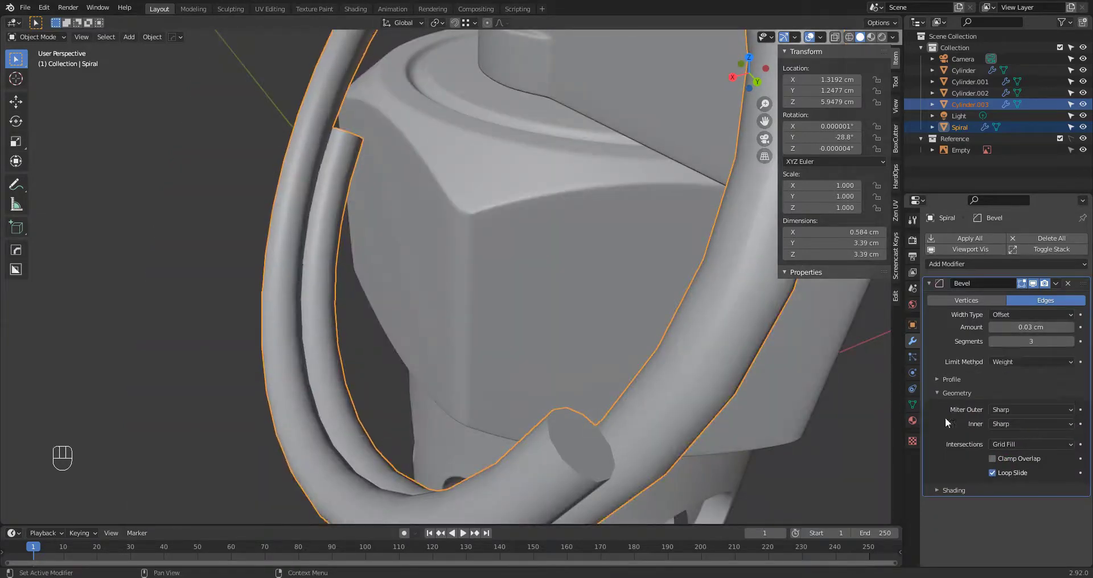
Step: Examine the pull ring's end mesh and bevel shading, comparing Object and Edit Mode
click(912, 405)
key(Tab)
scroll(543, 436, up, 2)
middle_drag(543, 436, 571, 409)
key(Tab)
key(Tab)
middle_drag(729, 353, 719, 354)
key(Tab)
click(911, 341)
middle_drag(576, 387, 599, 387)
click(929, 283)
scroll(609, 377, down, 3)
Step: Delete the end cap from the pull ring's lower open end and return to Object Mode
key(Tab)
shift+middle_drag(598, 387, 580, 319)
ctrl+middle_drag(581, 319, 570, 348)
key(3)
click(602, 380)
key(2)
scroll(454, 463, up, 3)
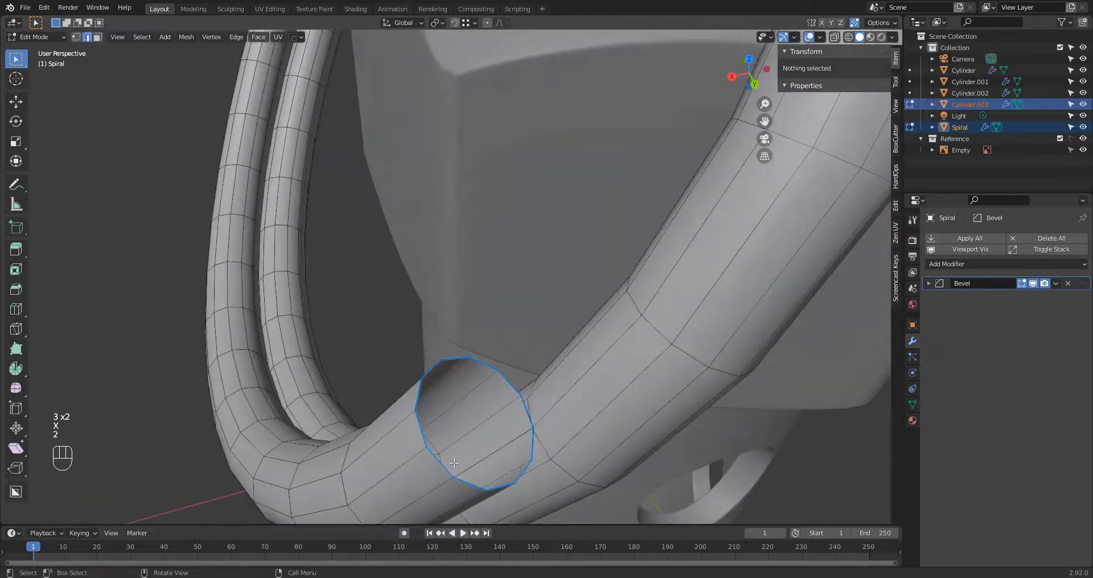
middle_drag(529, 455, 542, 454)
key(Tab)
scroll(543, 454, down, 4)
middle_drag(449, 383, 617, 409)
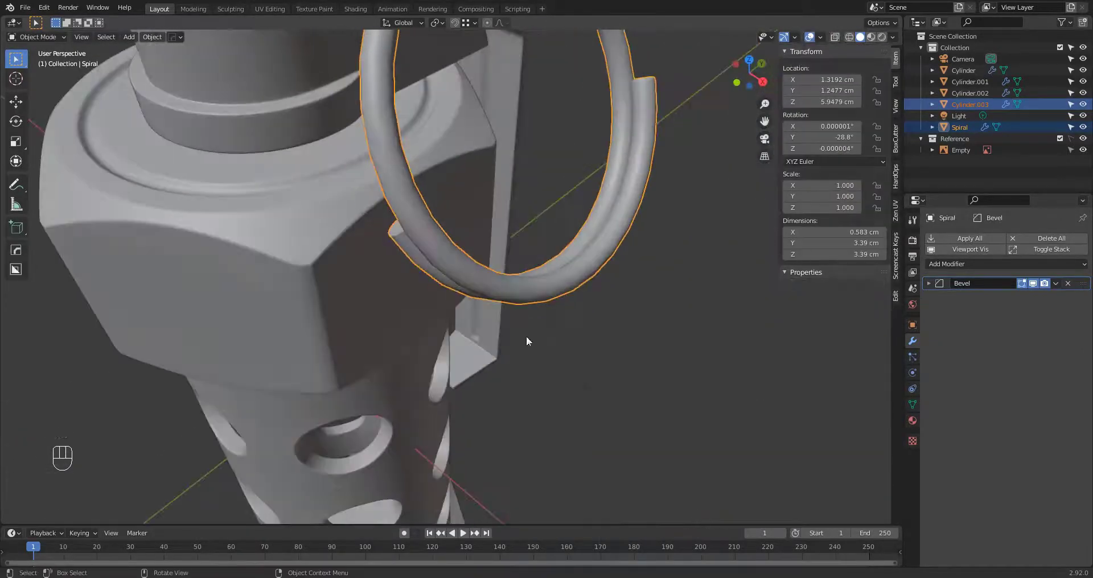
Step: Delete the faces closing the exposed end of the pull ring's tube
middle_drag(526, 335, 569, 336)
scroll(493, 270, up, 2)
key(Tab)
scroll(492, 270, up, 3)
click(620, 194)
ctrl+click(618, 252)
key(x)
key(f)
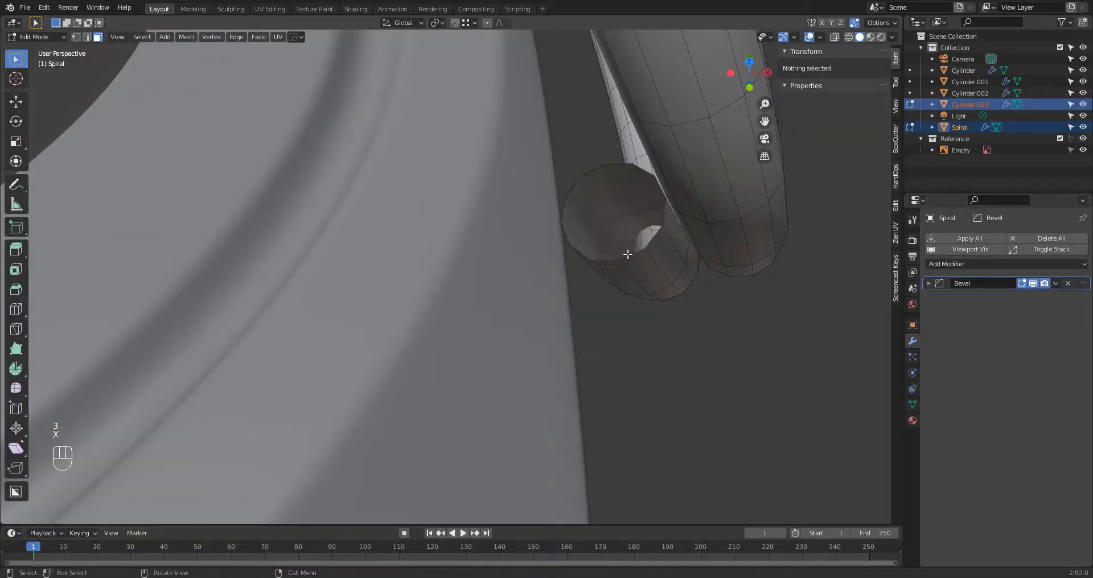
Step: Fill the boundary loop at the pull ring's open end with a single face
key(2)
alt+click(626, 256)
key(f)
middle_drag(626, 254, 571, 246)
key(Tab)
key(Tab)
key(Tab)
middle_drag(701, 354, 552, 362)
scroll(552, 362, down, 6)
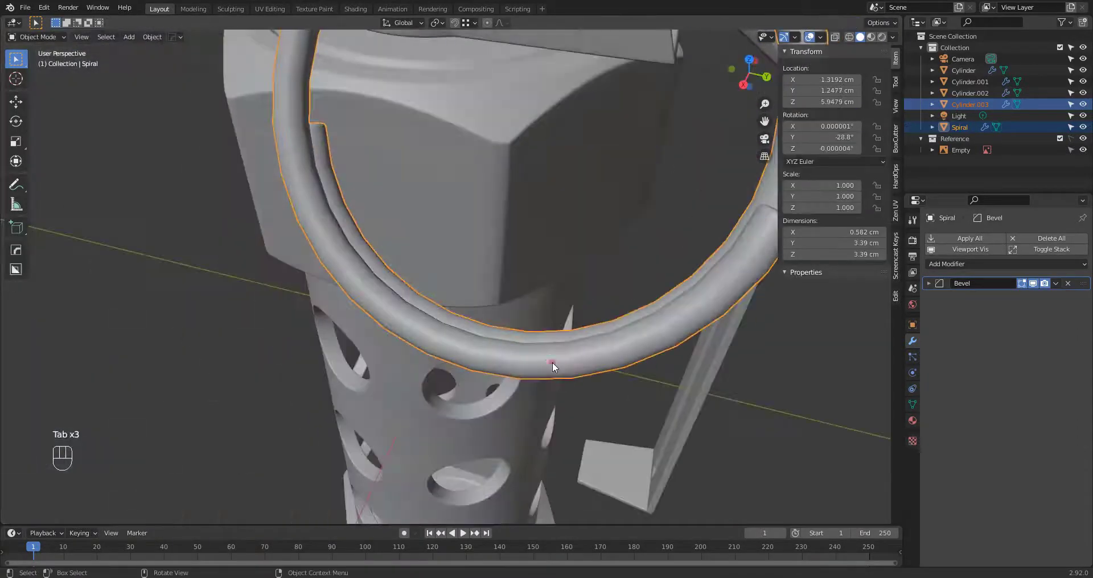
Step: Select only the pull ring and set its Bevel modifier amount to 0.02 cm
click(540, 285)
click(734, 273)
click(928, 283)
click(1028, 326)
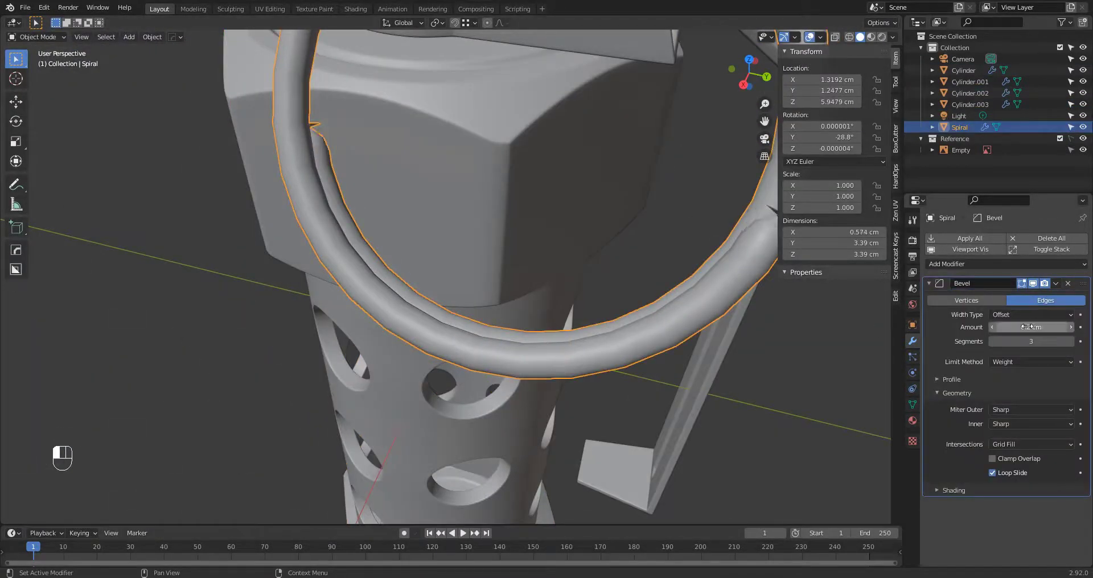
middle_drag(723, 307, 643, 310)
scroll(643, 310, down, 2)
key(Tab)
key(Tab)
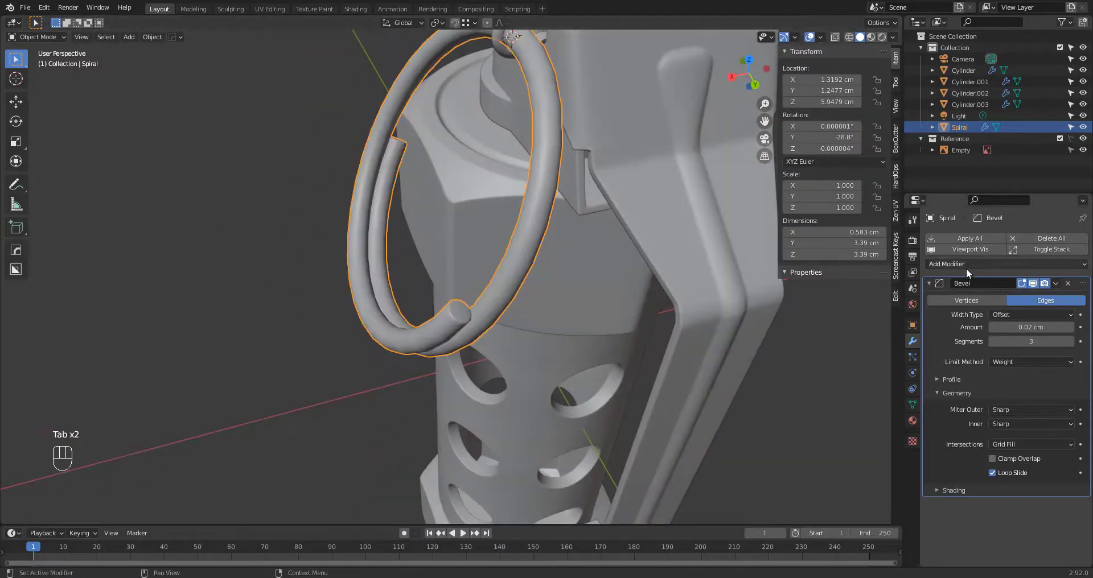
Step: Add a Subdivision modifier to the pull ring and save the file
click(966, 267)
click(859, 470)
middle_drag(677, 392, 726, 394)
click(726, 394)
key(KP_3)
scroll(570, 241, up, 3)
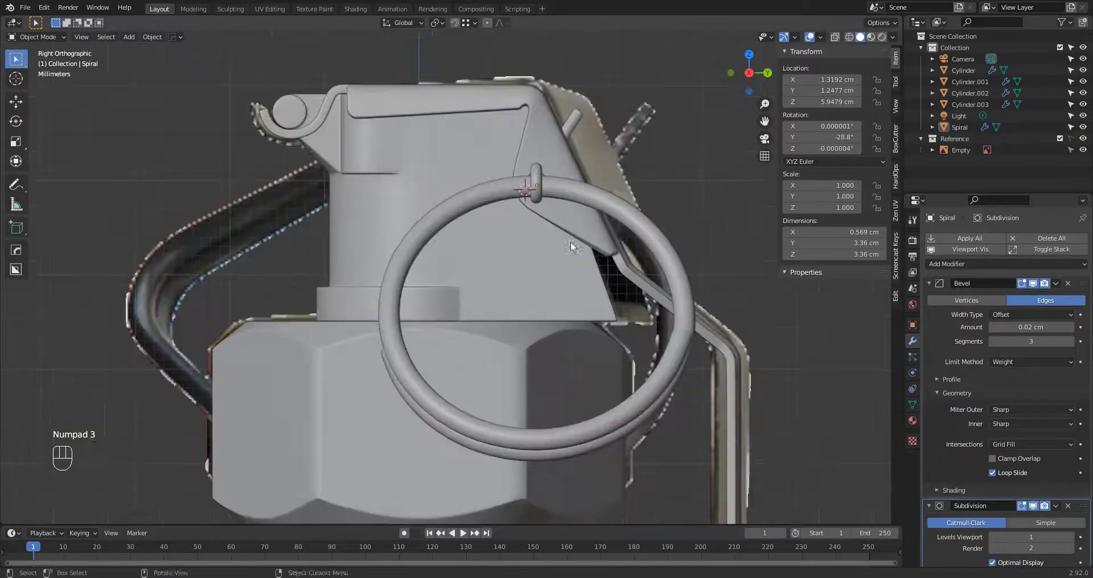
shift+middle_drag(656, 187, 691, 189)
key(ctrl+s)
Step: Compare the model in wireframe with the stun grenade photo to study the second pin and its hole
key(shift+z)
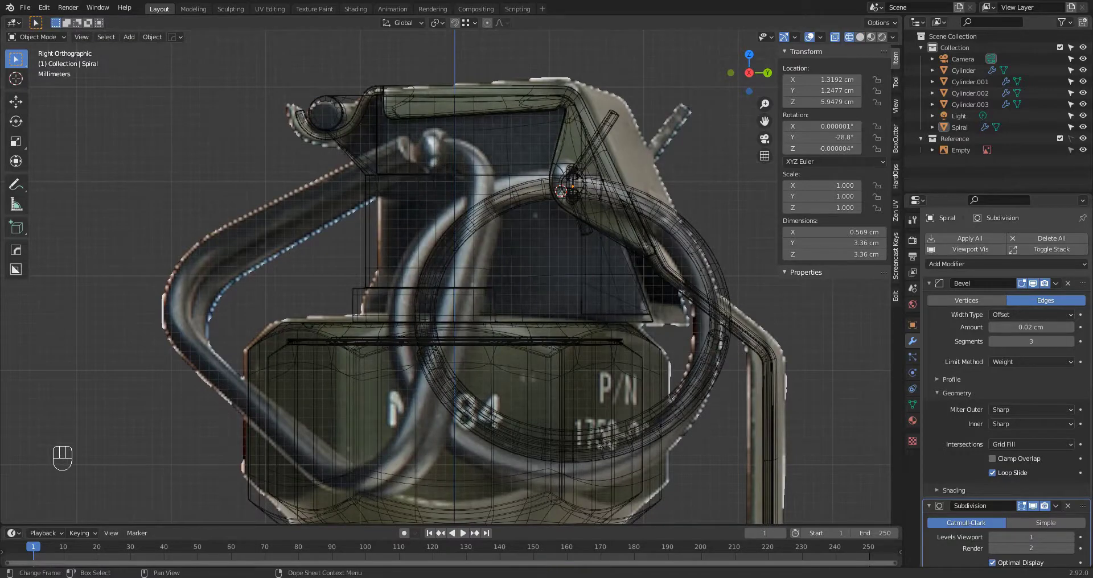
click(157, 574)
double_click(498, 320)
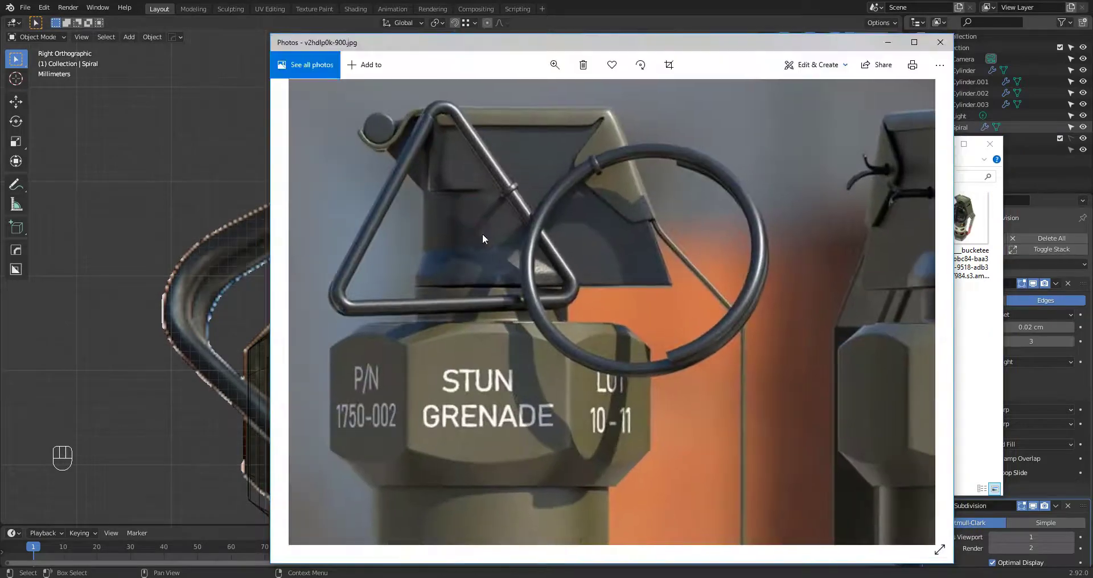
click(936, 43)
double_click(501, 222)
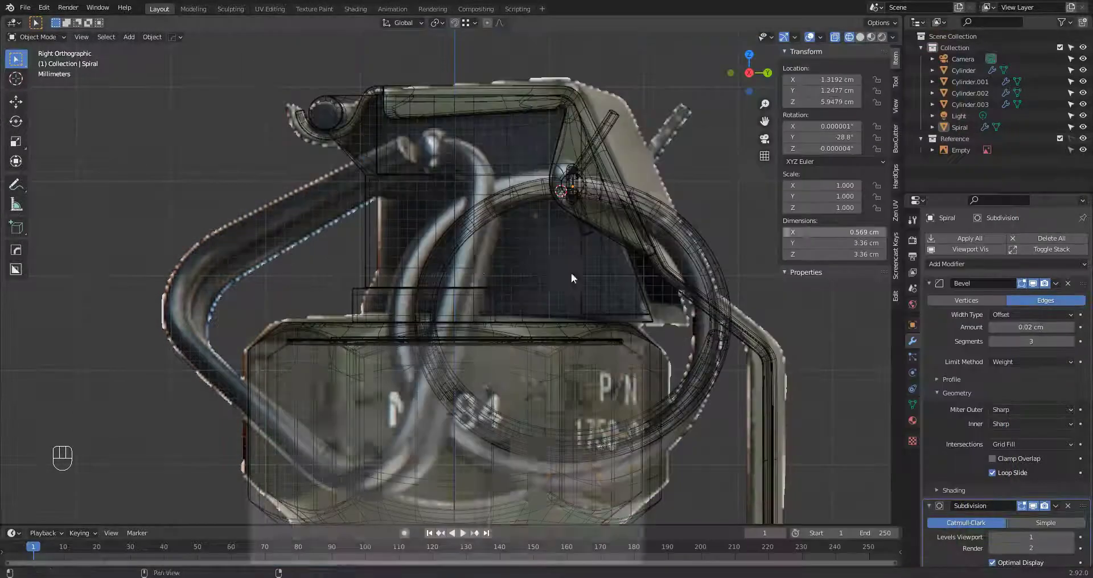
Step: Add a 16-vertex cylinder over the reference's second pin, about 0.26 cm in diameter and stretched to about 2.7 cm through the fuze head
click(505, 149)
scroll(511, 236, up, 1)
key(shift+z)
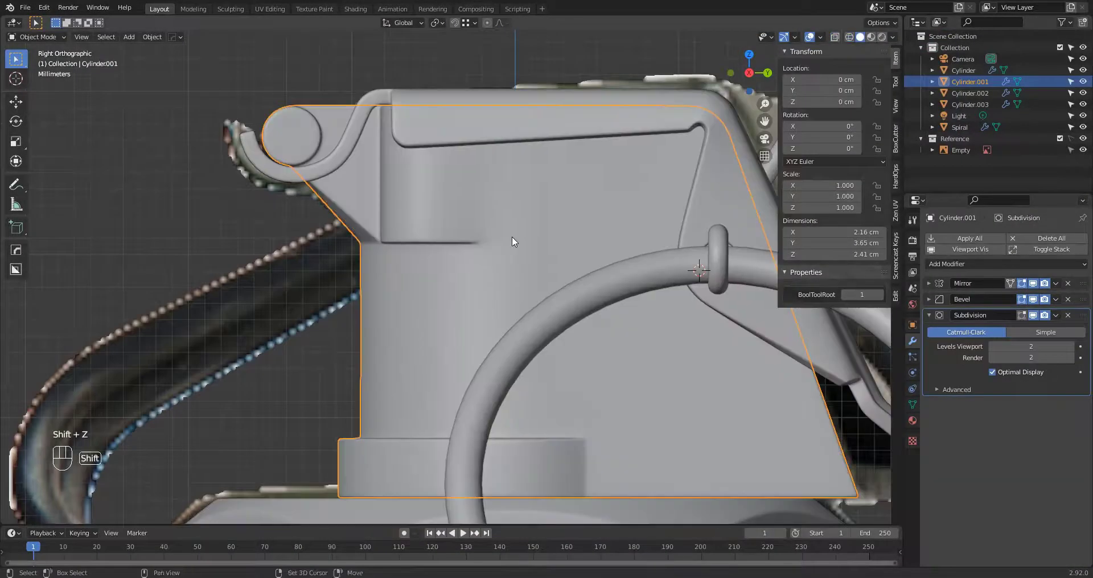
key(shift+z)
click(537, 257)
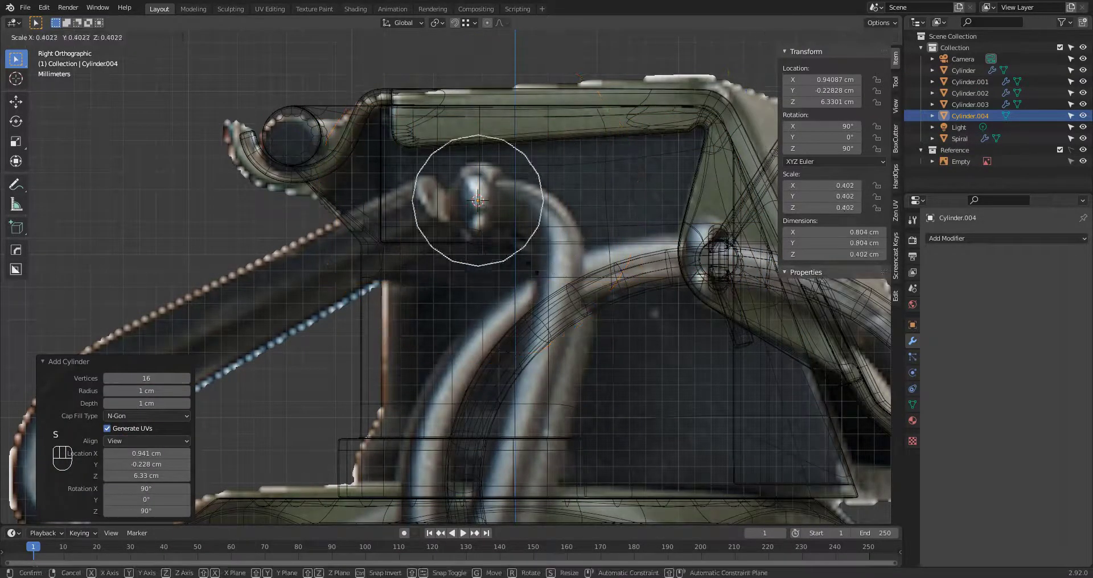
click(549, 303)
middle_drag(549, 304, 413, 341)
key(s)
key(x)
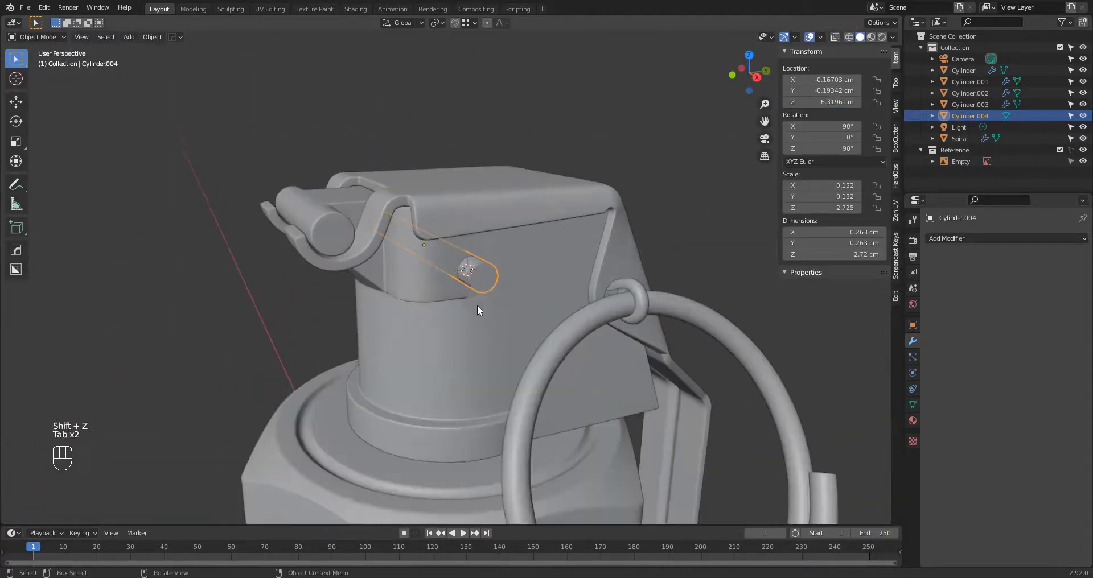
Step: Remove all modifiers from the fuze head and cut the pin hole by subtracting the cylinder with a Boolean difference
click(1023, 302)
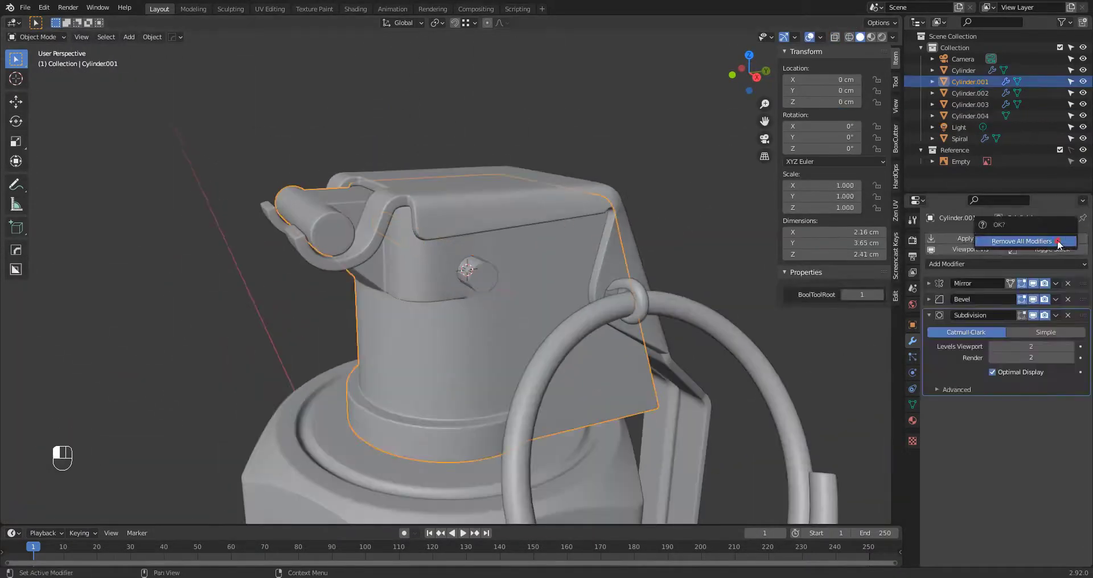
click(1058, 242)
click(483, 278)
shift+click(481, 322)
middle_drag(509, 289, 550, 346)
key(ctrl+shift+KP_Subtract)
scroll(550, 345, up, 2)
key(Tab)
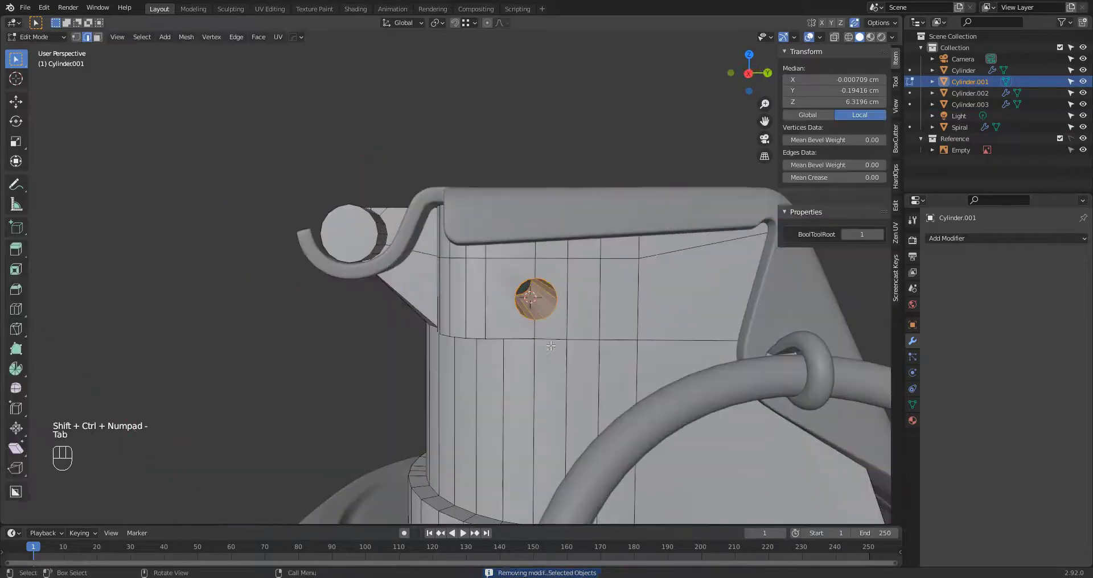
Step: Reposition the extra vertex at the top of the pin hole's rim in the right side view
scroll(551, 345, up, 3)
key(KP_3)
key(1)
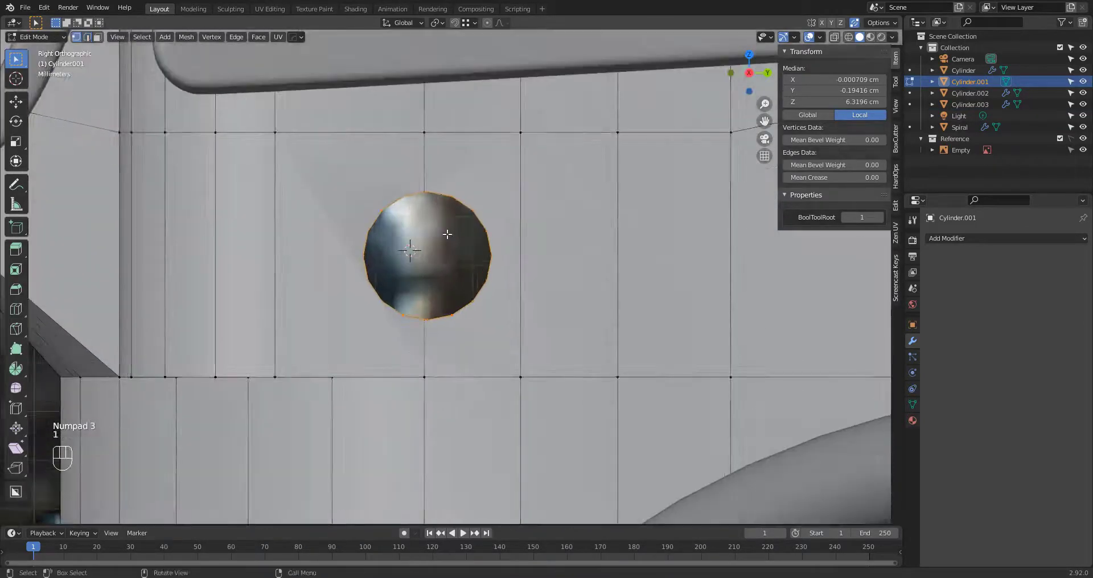
scroll(453, 219, up, 1)
shift+middle_drag(452, 219, 494, 256)
scroll(493, 256, up, 1)
click(464, 202)
scroll(464, 261, down, 2)
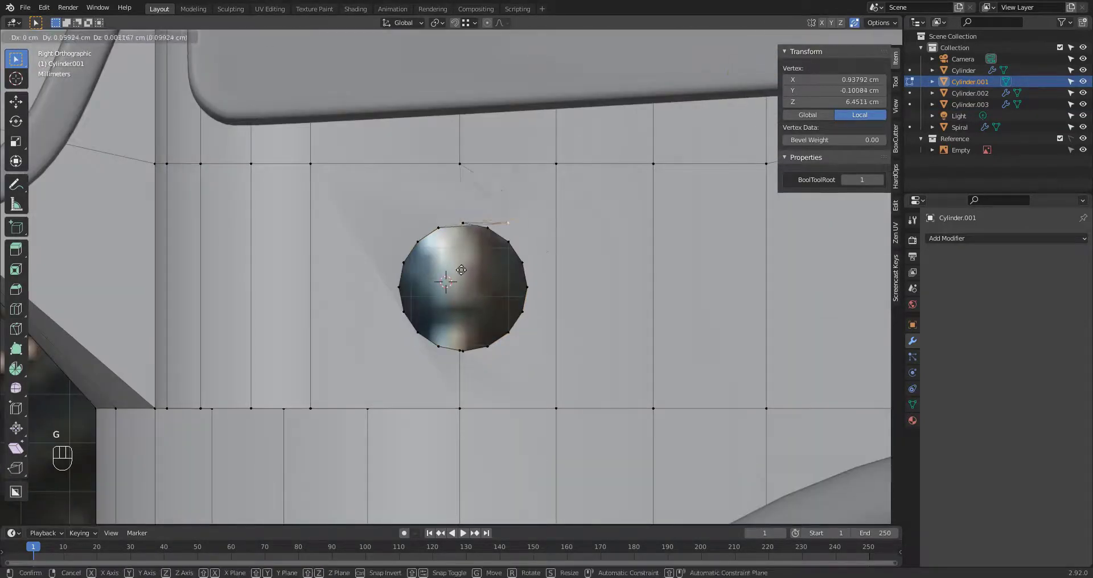
click(510, 375)
Step: Slide the top rim vertex of the pin hole on the opposite side of the fuze head
scroll(563, 364, down, 4)
middle_drag(509, 374, 711, 342)
scroll(504, 342, up, 6)
middle_drag(505, 342, 547, 302)
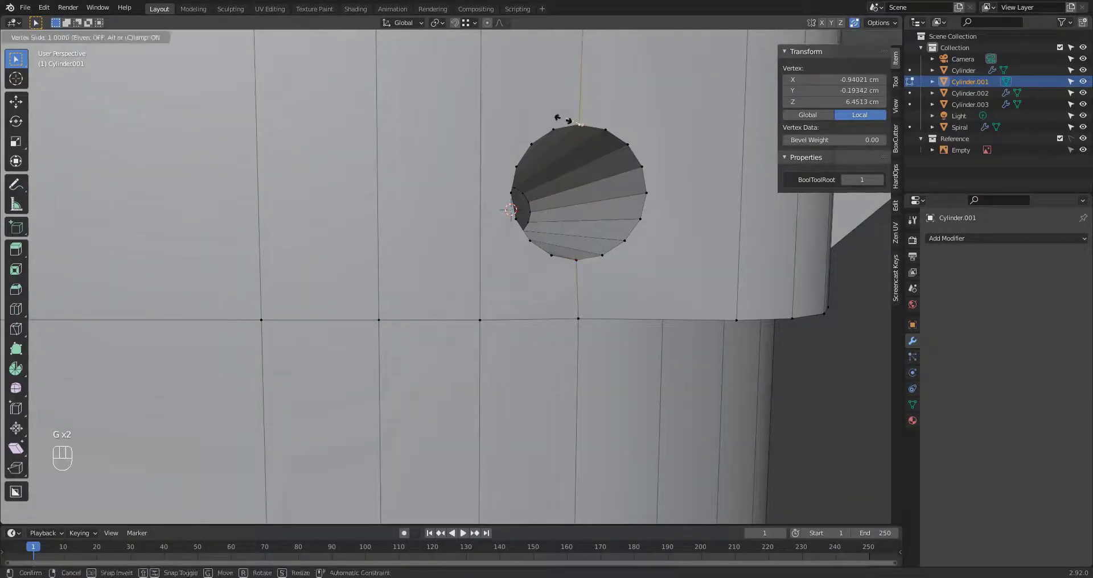
click(562, 119)
Step: Isolate the fuze head and connect the pin hole's rim vertices to the surrounding mesh vertices with new edges
scroll(562, 119, down, 7)
middle_drag(562, 119, 353, 310)
key(slash)
scroll(483, 273, up, 5)
shift+middle_drag(500, 276, 488, 311)
scroll(488, 310, up, 2)
click(491, 309)
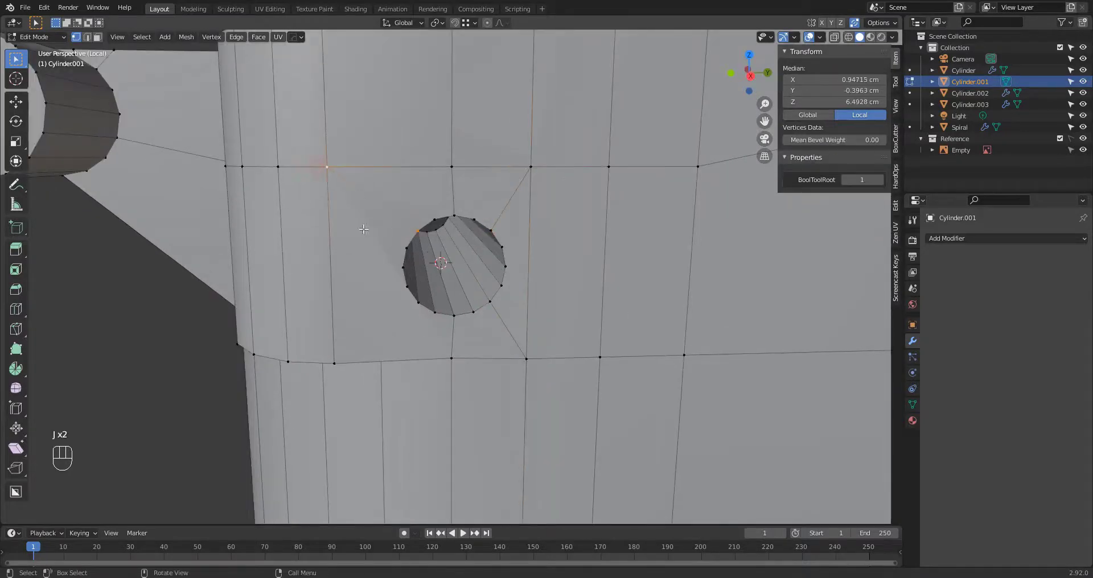
Step: Add a Mirror modifier to the fuze head to carry the hole's topology to the other side
scroll(468, 312, down, 5)
key(Tab)
middle_drag(464, 335, 561, 323)
key(Tab)
key(Tab)
click(959, 238)
click(866, 370)
middle_drag(740, 318, 555, 319)
key(Tab)
key(Tab)
Step: Show the fuze head's wireframe in Object Mode and apply its Mirror modifier
key(alt+v)
click(556, 318)
middle_drag(432, 316, 318, 313)
key(ctrl+a)
middle_drag(655, 302, 725, 312)
Step: Merge all of the fuze head's vertices by distance and hide its Object Mode wireframe
key(Tab)
key(1)
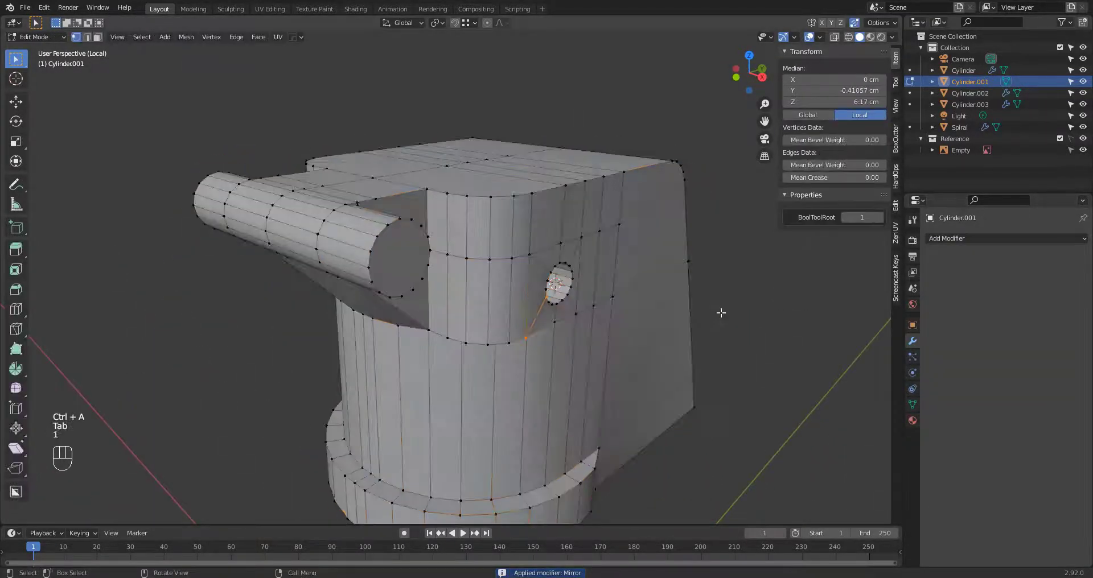
key(a)
key(m)
key(Tab)
middle_drag(610, 332, 569, 336)
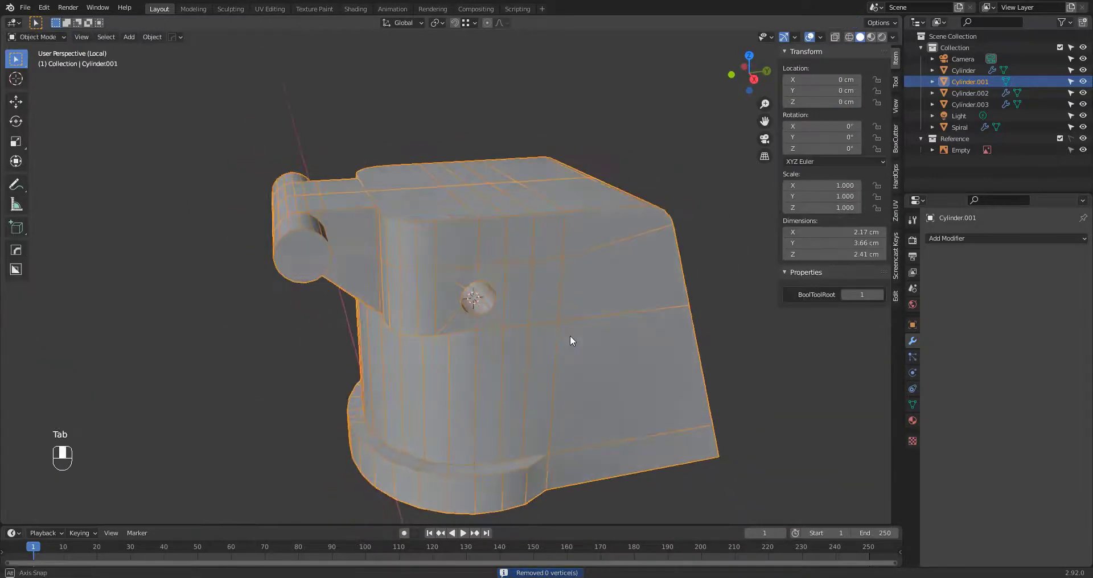
key(Tab)
key(Tab)
key(alt+v)
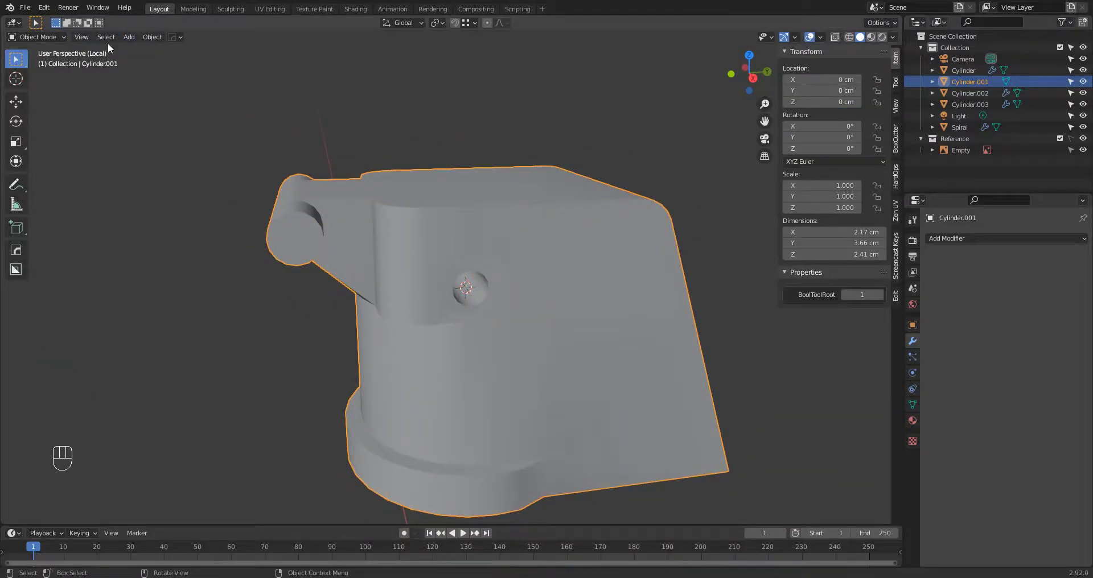
Step: Select the fuze head's sharp edges at 30° sharpness and set their mean bevel weight to 1.00
key(Tab)
click(193, 122)
click(142, 37)
key(2)
click(142, 37)
click(195, 145)
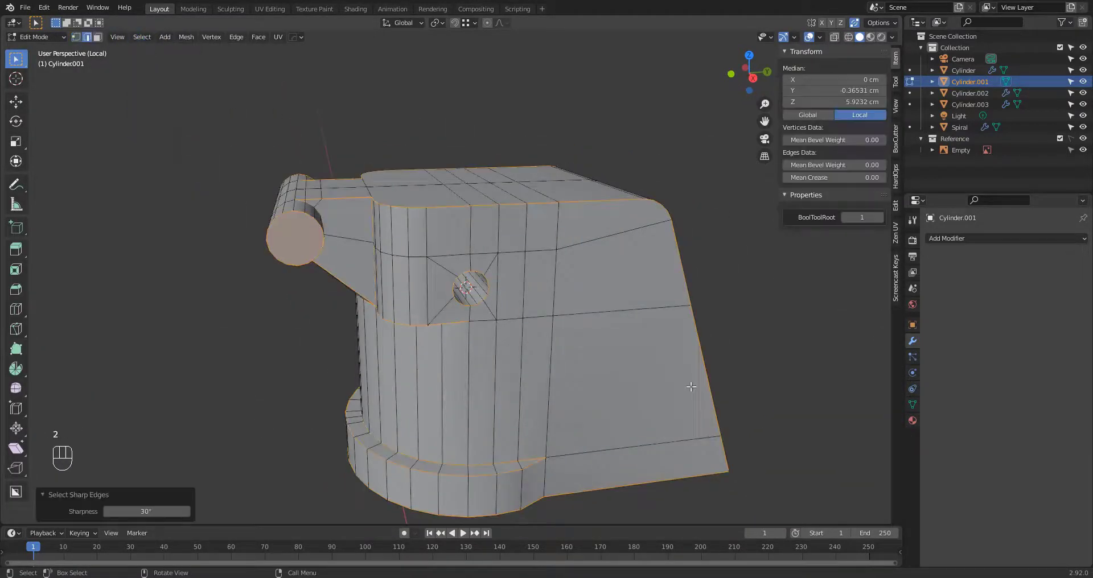
middle_drag(691, 387, 871, 198)
key(Tab)
key(Tab)
middle_drag(543, 351, 609, 385)
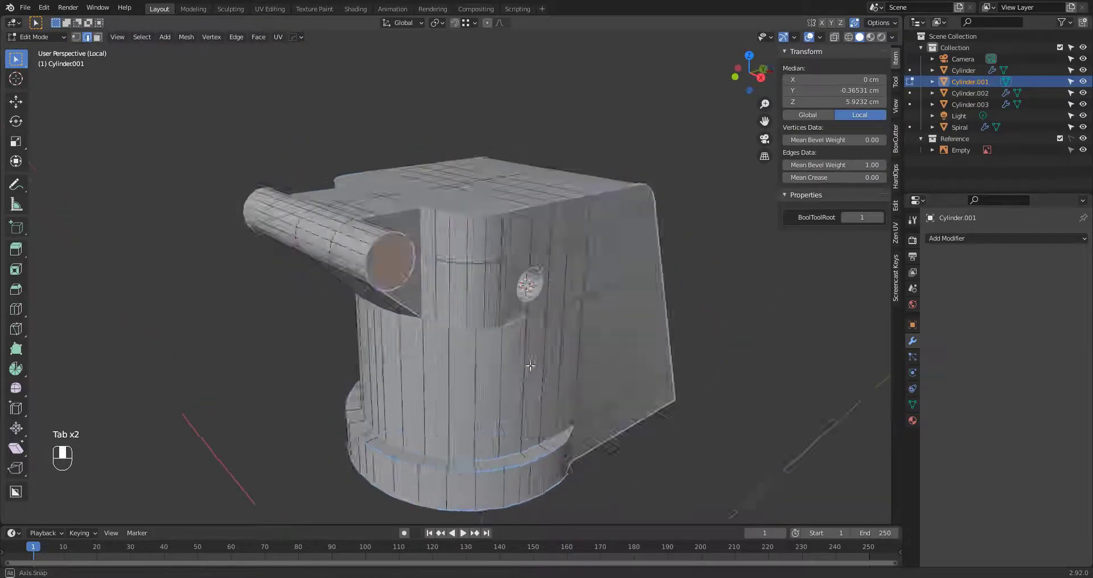
key(Tab)
Step: Leave the isolated view and link the grenade body's modifiers to the fuze head
middle_drag(530, 366, 476, 206)
key(slash)
click(476, 206)
scroll(477, 206, up, 2)
click(390, 463)
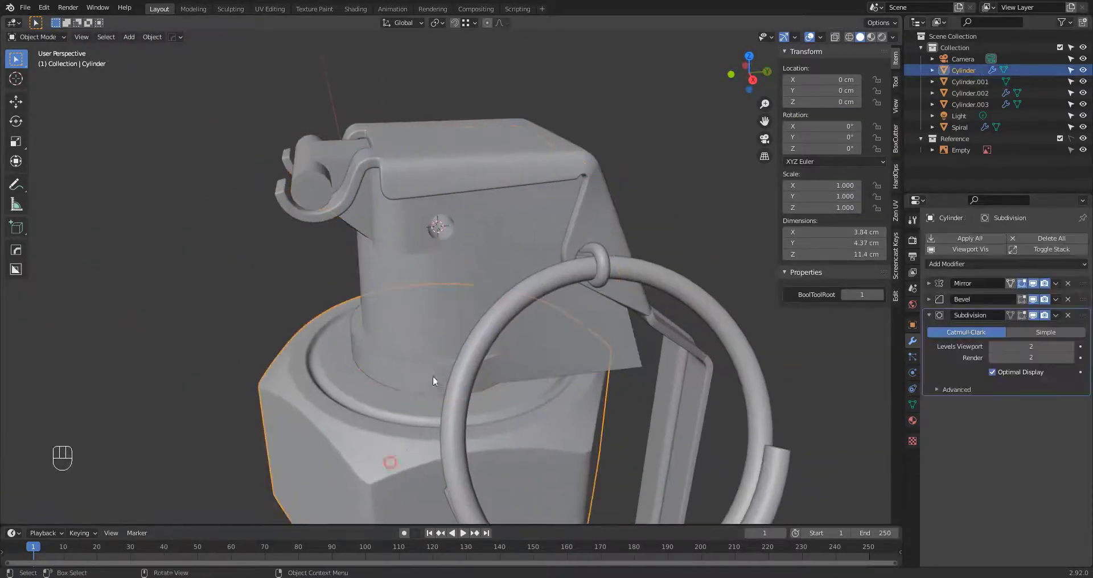
shift+click(433, 376)
shift+click(383, 440)
key(ctrl+l)
click(382, 440)
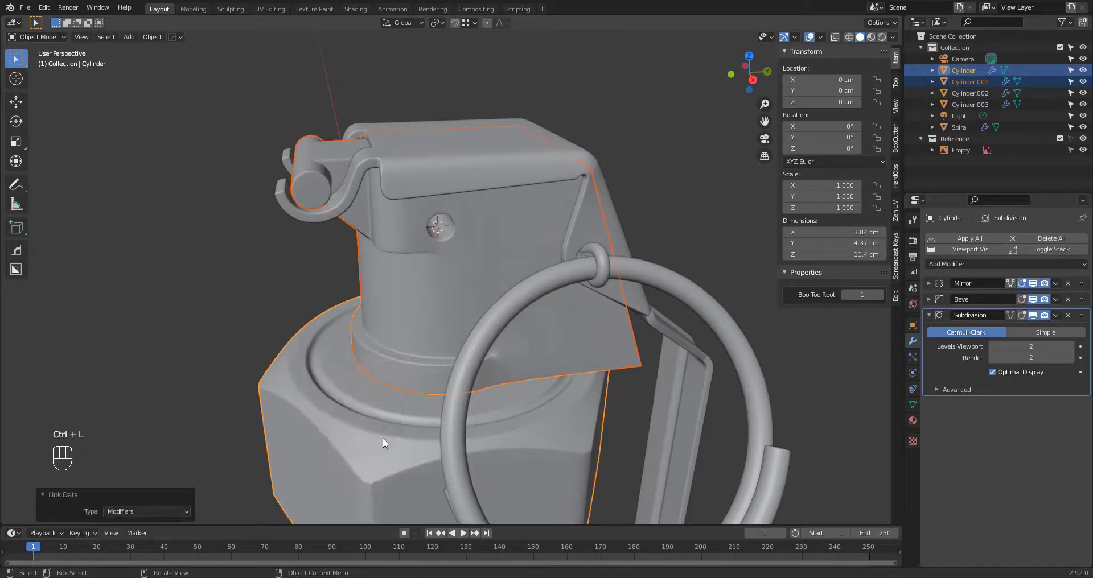
Step: Isolate the fuze head and add bevel weight to the horizontal edge row below the pin hole
middle_drag(383, 443, 449, 262)
key(slash)
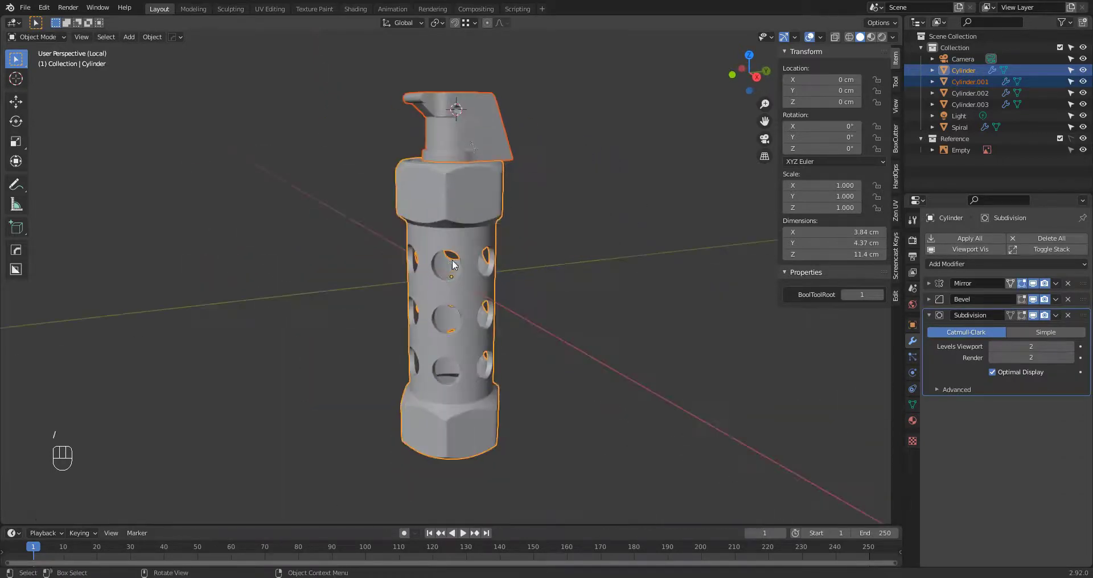
click(476, 146)
key(slash)
key(slash)
key(Tab)
middle_drag(525, 265, 486, 271)
key(2)
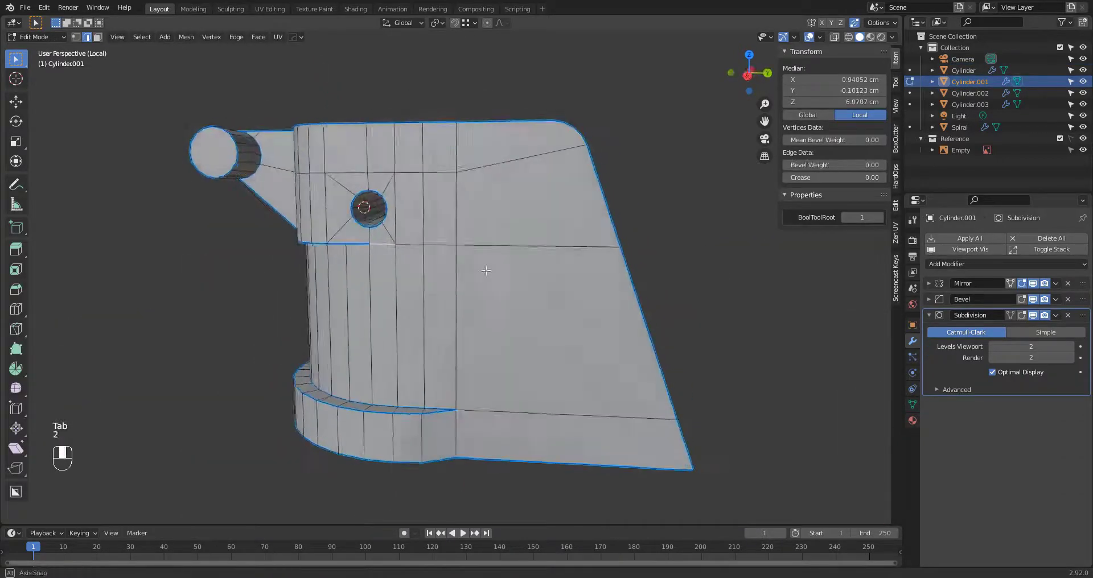
middle_drag(418, 251, 732, 203)
key(Tab)
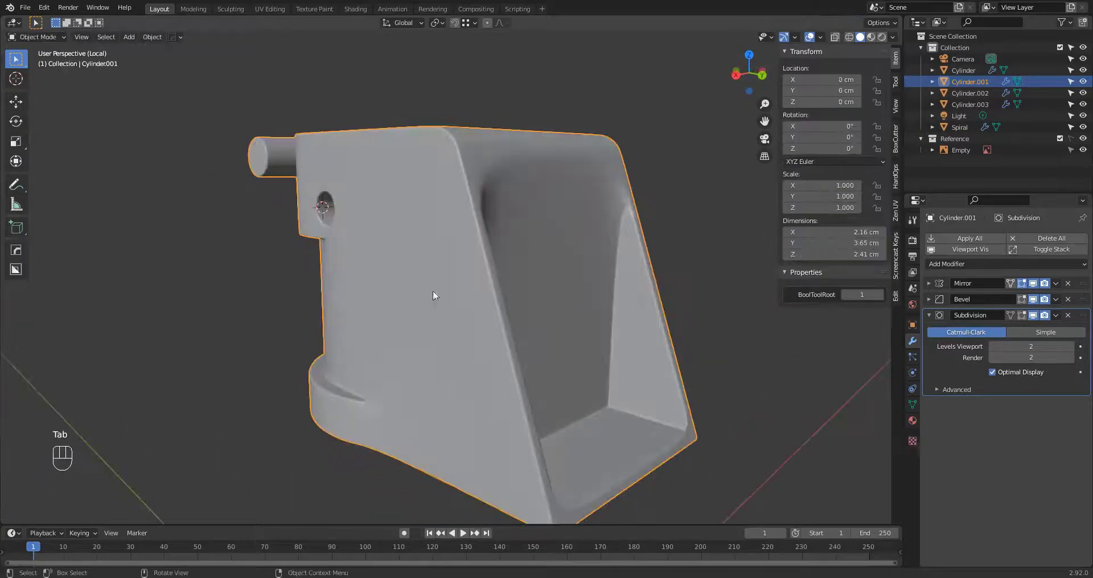
Step: Set the mean bevel weight of the edge loop around the rear recess's opening to 1.00
key(Tab)
key(Tab)
middle_drag(479, 313, 456, 312)
key(Tab)
click(451, 108)
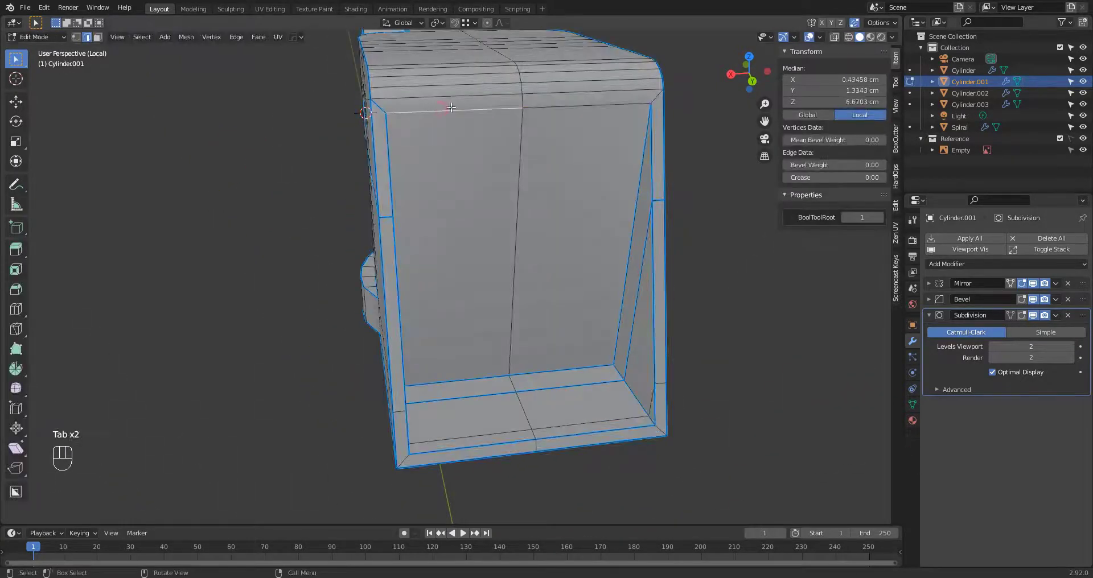
drag(839, 165, 880, 165)
middle_drag(538, 397, 469, 411)
key(Tab)
key(Tab)
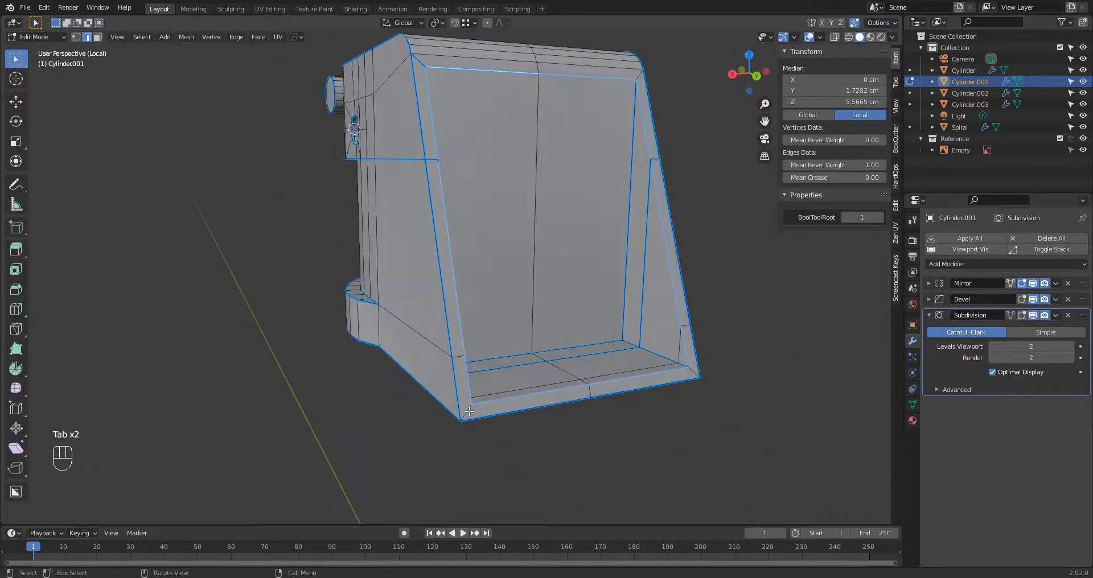
Step: Set the bevel weight of the vertical edge at the end of the fuze head's base flange to 1.00
key(Tab)
alt+middle_drag(477, 301, 445, 339)
key(Tab)
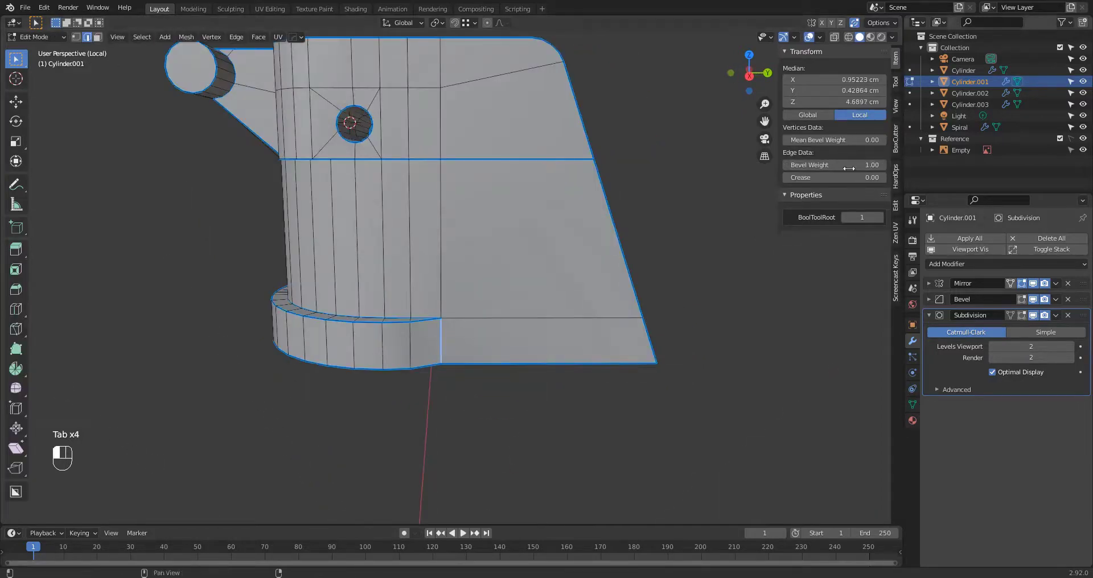
key(Tab)
Step: Examine the fuze head's bevel shading and mesh near the pin hole from below, comparing Object and Edit Mode
middle_drag(452, 256, 343, 307)
key(Tab)
scroll(456, 279, up, 3)
key(Tab)
key(Tab)
key(Tab)
key(Tab)
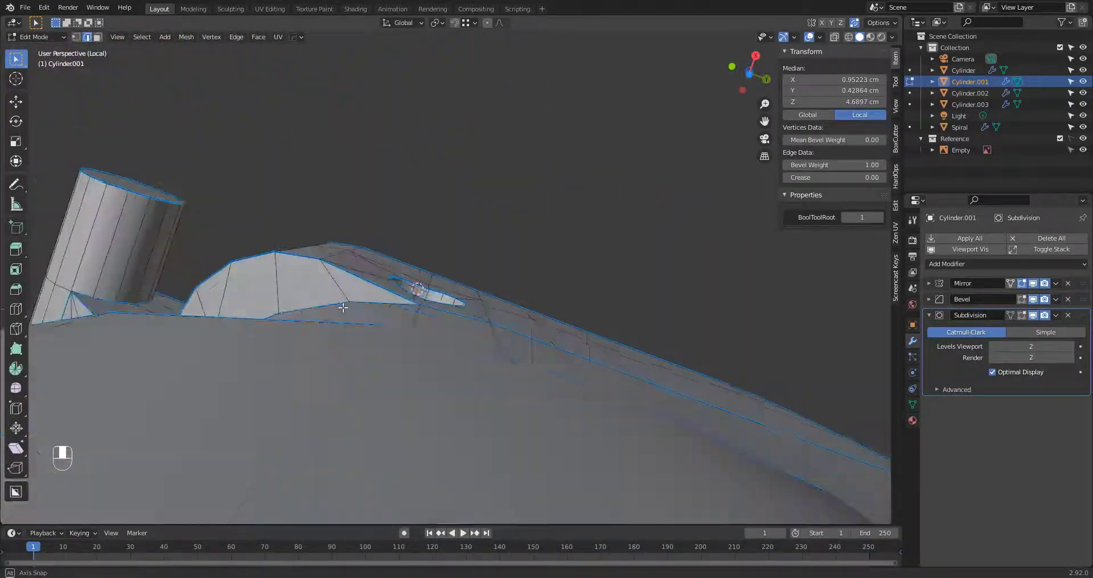
Step: Align the vertices around the pin hole's rim with the fuze head's straight side edge in the top wireframe view
key(KP_7)
key(shift+z)
scroll(439, 319, up, 3)
shift+middle_drag(438, 320, 502, 316)
scroll(503, 316, up, 5)
key(1)
key(alt+z)
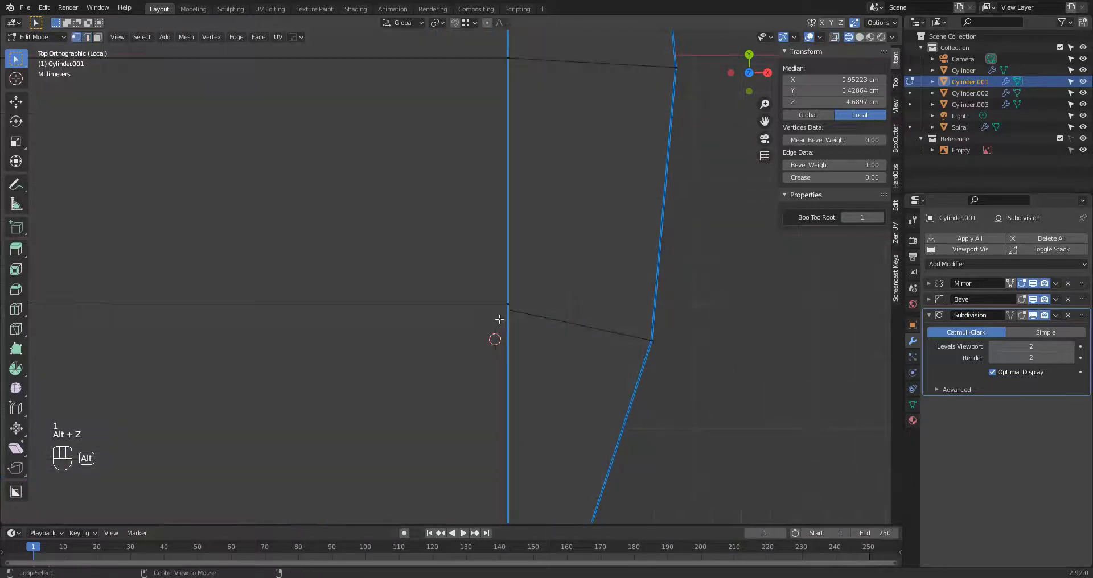
key(alt+z)
scroll(507, 337, down, 2)
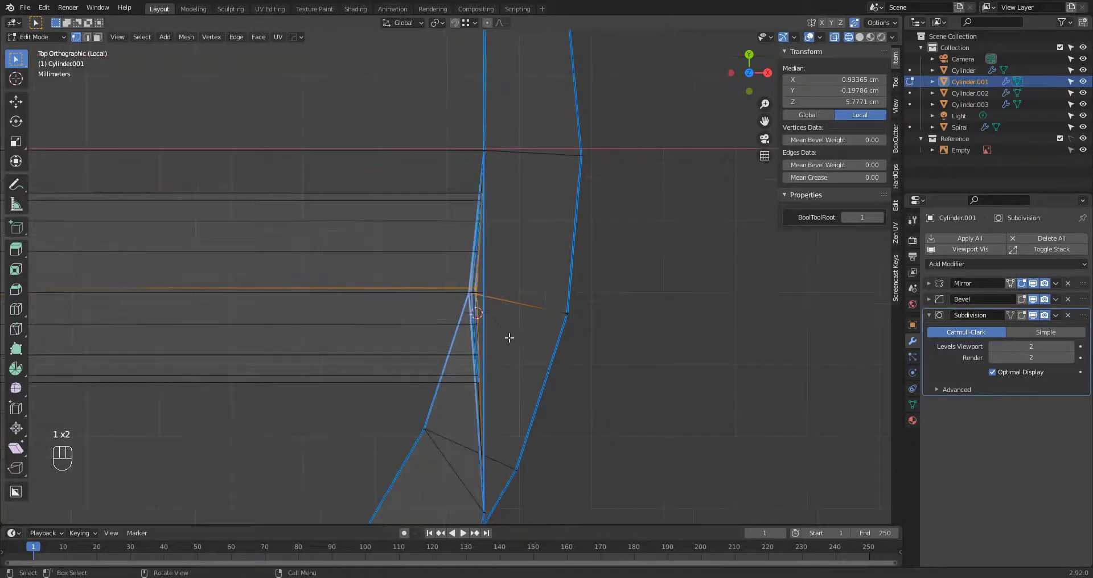
scroll(510, 313, up, 2)
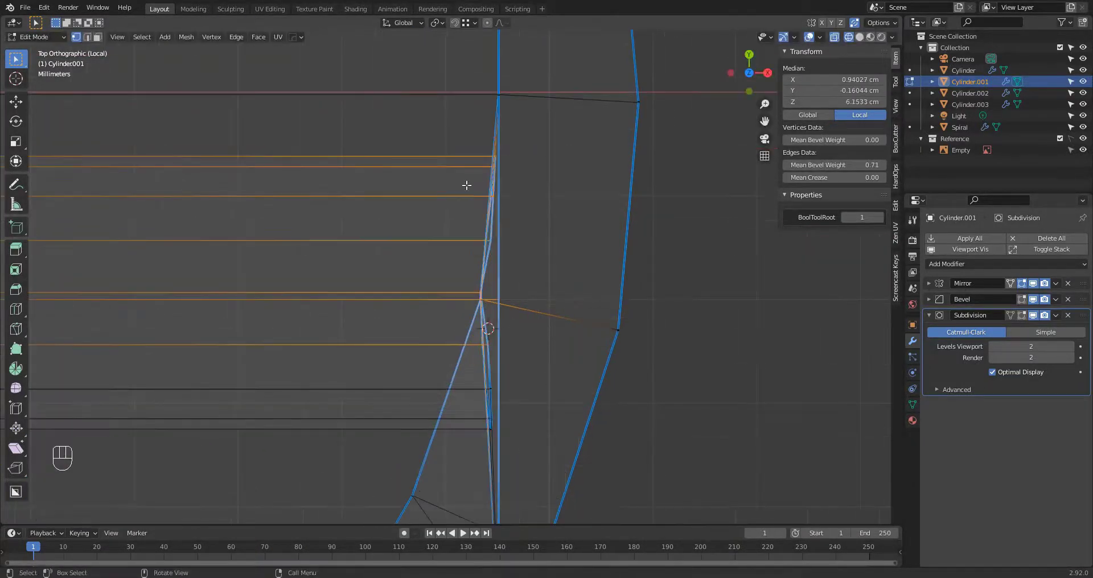
click(501, 96)
Step: Examine the fuze head's shading and topology around the pin hole and hinge in both Object and Edit Mode
mouse_move(499, 399)
middle_down()
mouse_move(493, 344)
mouse_move(483, 398)
mouse_move(528, 324)
mouse_move(465, 362)
mouse_move(460, 380)
mouse_move(432, 341)
mouse_move(373, 336)
mouse_move(427, 336)
mouse_move(421, 354)
mouse_move(480, 502)
mouse_move(465, 348)
mouse_move(428, 367)
mouse_move(398, 341)
middle_up()
key(shift+z)
key(Tab)
scroll(528, 324, down, 4)
scroll(460, 381, down, 2)
key(Tab)
scroll(460, 380, up, 2)
scroll(373, 336, up, 3)
key(Tab)
key(Tab)
scroll(422, 354, down, 3)
key(Tab)
key(Tab)
scroll(399, 336, up, 3)
Step: Set the mean bevel weight of the two short edges where the hinge barrel meets the fuze head to 0.21
click(320, 332)
shift+click(355, 329)
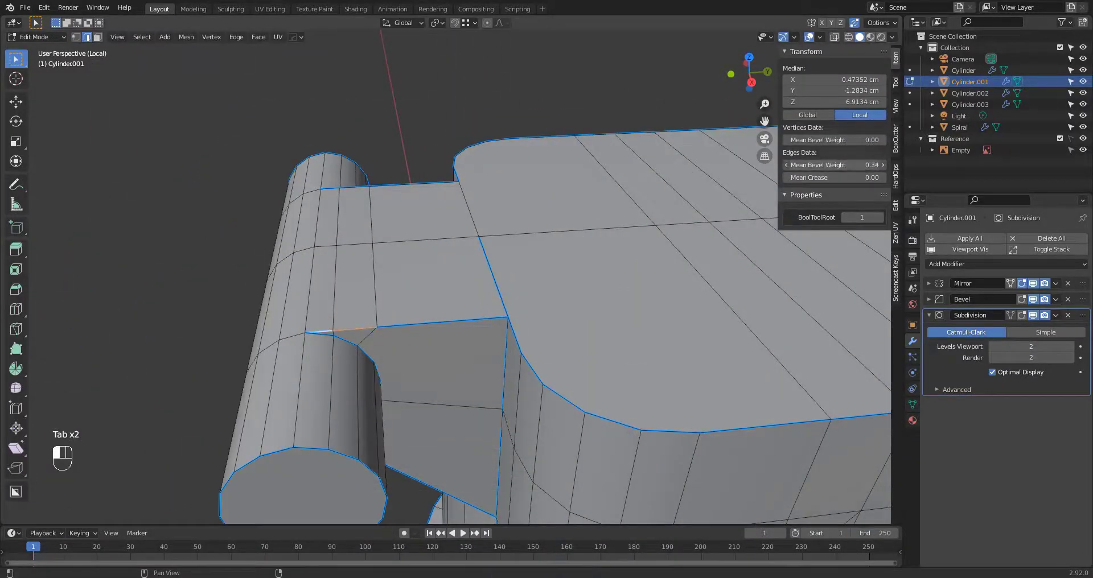
drag(834, 165, 813, 165)
key(Tab)
middle_drag(392, 358, 501, 363)
scroll(375, 356, up, 3)
key(Tab)
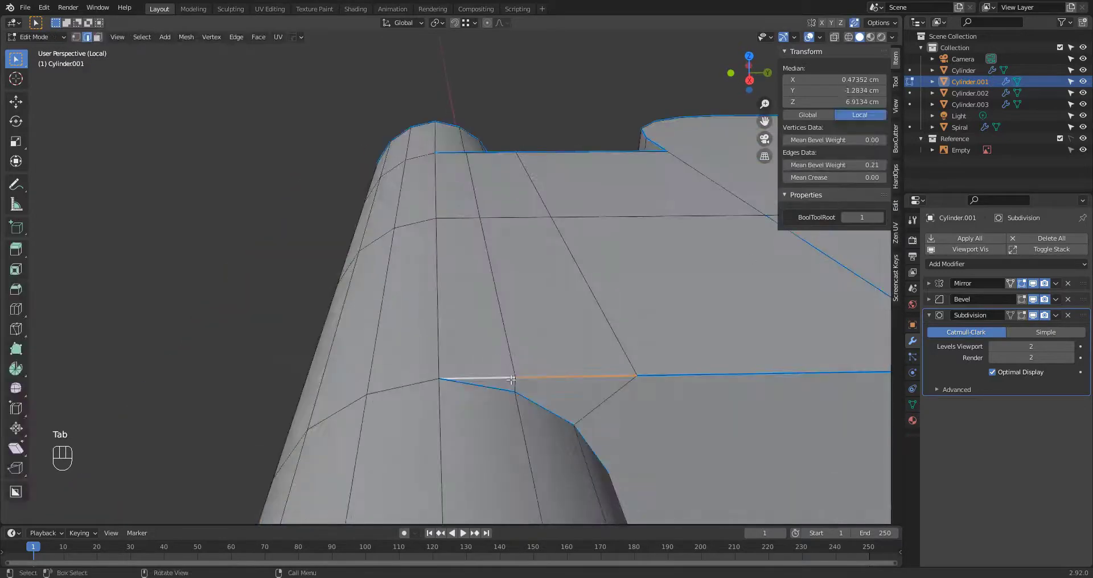
key(Tab)
scroll(488, 418, down, 3)
middle_drag(488, 417, 534, 342)
Step: Dissolve the centre edge loop running over the hinge barrel and down the fuze head's front
key(Tab)
key(ctrl+r)
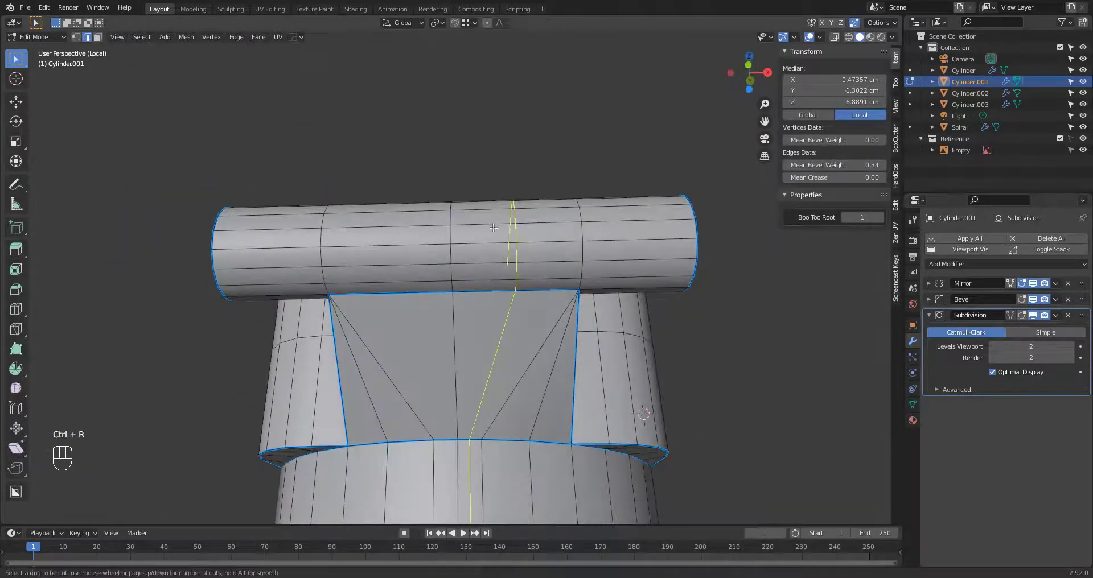
right_click(513, 287)
middle_drag(514, 287, 517, 324)
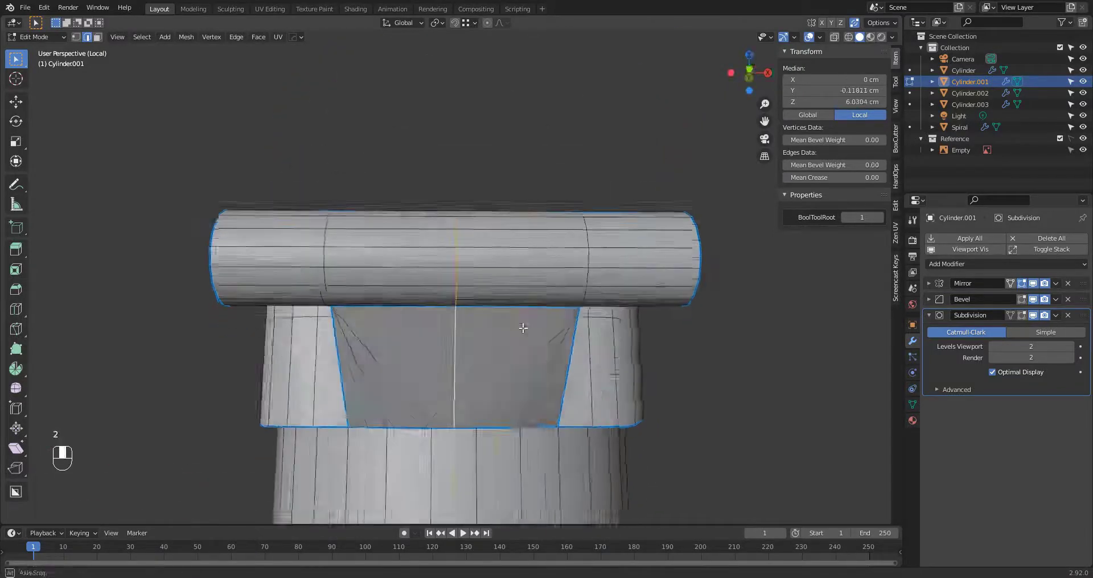
scroll(518, 324, down, 2)
key(ctrl+x)
key(Tab)
middle_drag(537, 378, 592, 315)
key(Tab)
key(Tab)
Step: Leave the fuze head's isolated view, save the file, and compare the grenade with the reference from the right side
key(KP_Divide)
key(ctrl+s)
key(KP_3)
key(shift+z)
scroll(532, 289, up, 3)
scroll(533, 289, down, 4)
scroll(595, 307, up, 1)
key(shift+z)
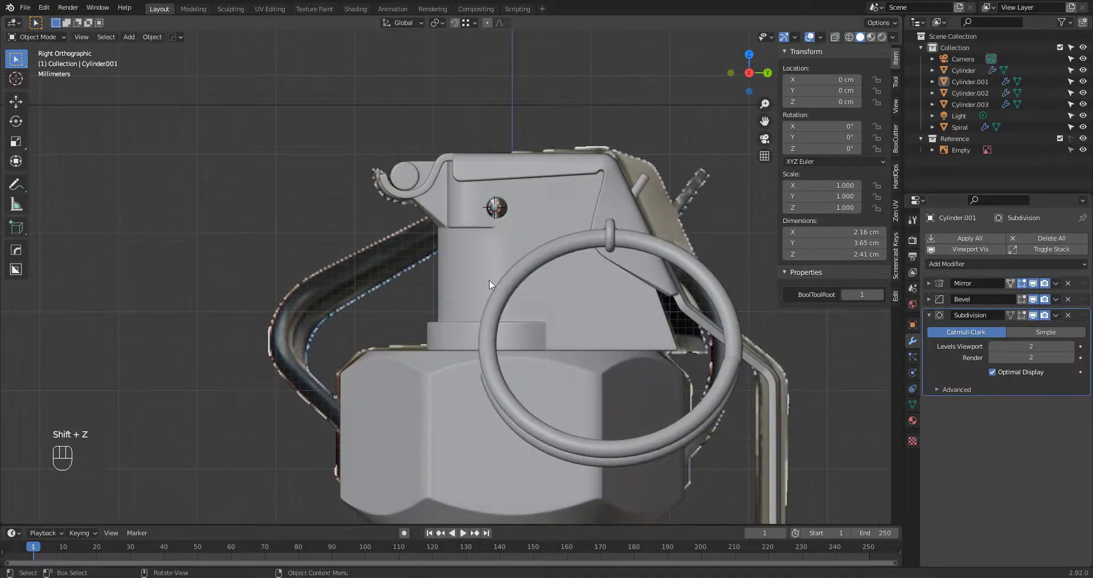
scroll(490, 279, down, 3)
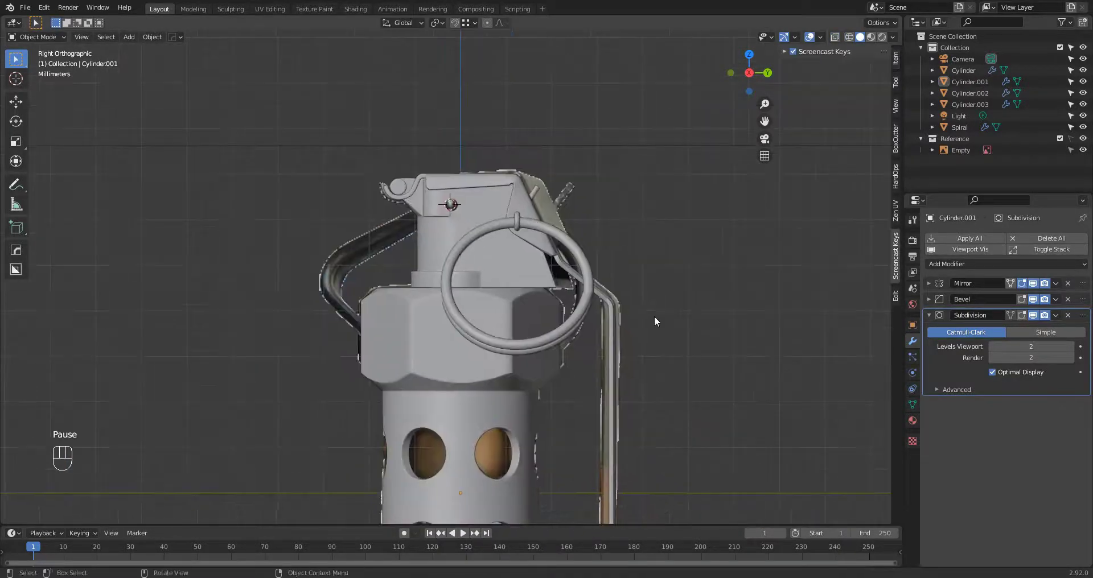
Step: Add an Archemedian spiral curve with 2 turns, 3 steps, radius 0.20 and height 0.03
scroll(569, 296, down, 2)
key(shift+a)
mouse_move(522, 256)
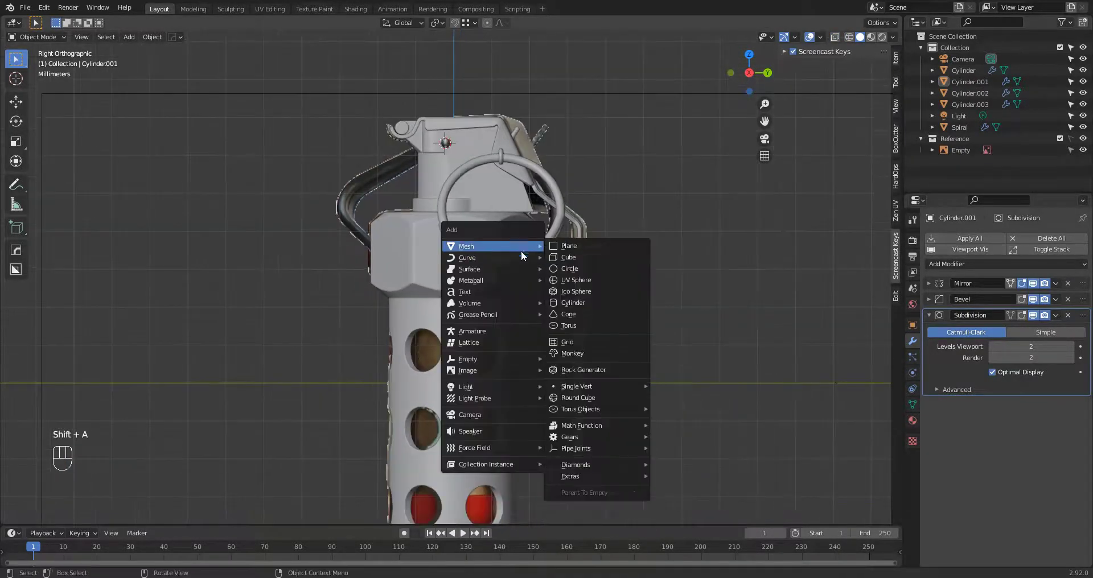
click(683, 490)
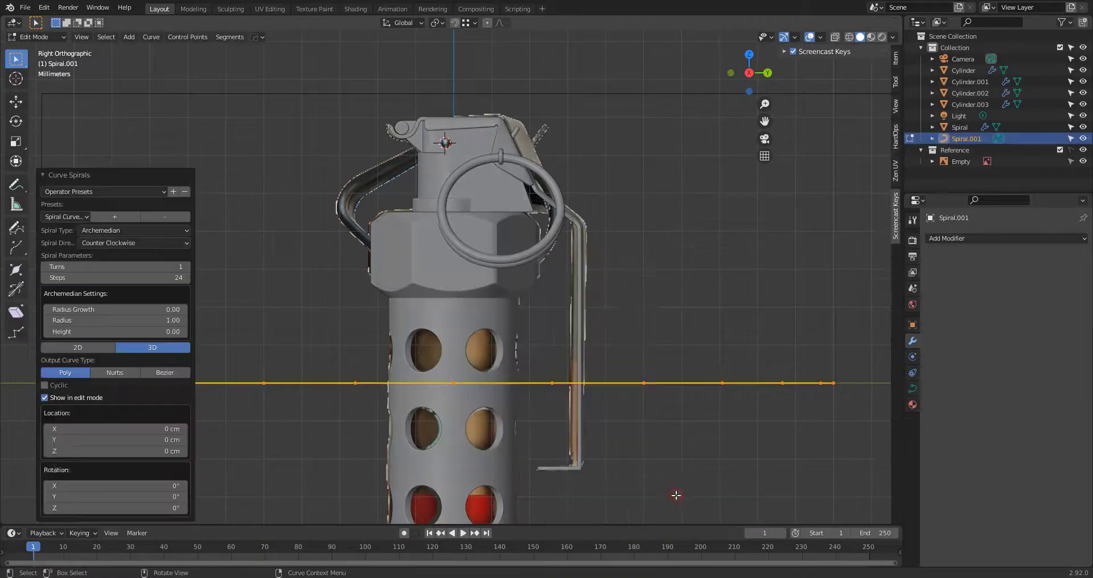
click(179, 279)
text(3)
key(Return)
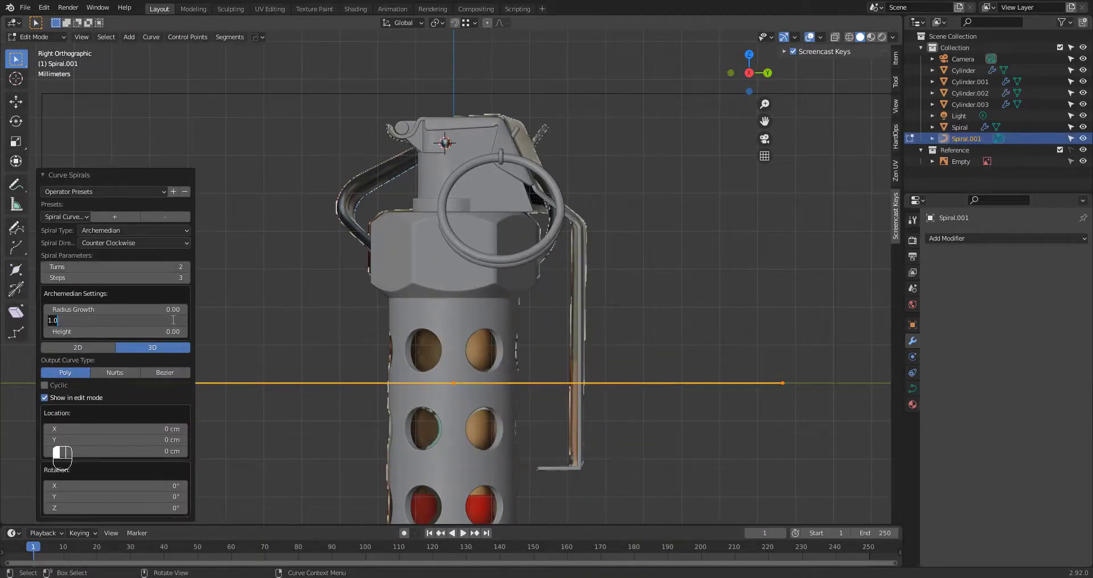
click(172, 319)
text(1)
key(Return)
key(Return)
drag(175, 331, 185, 332)
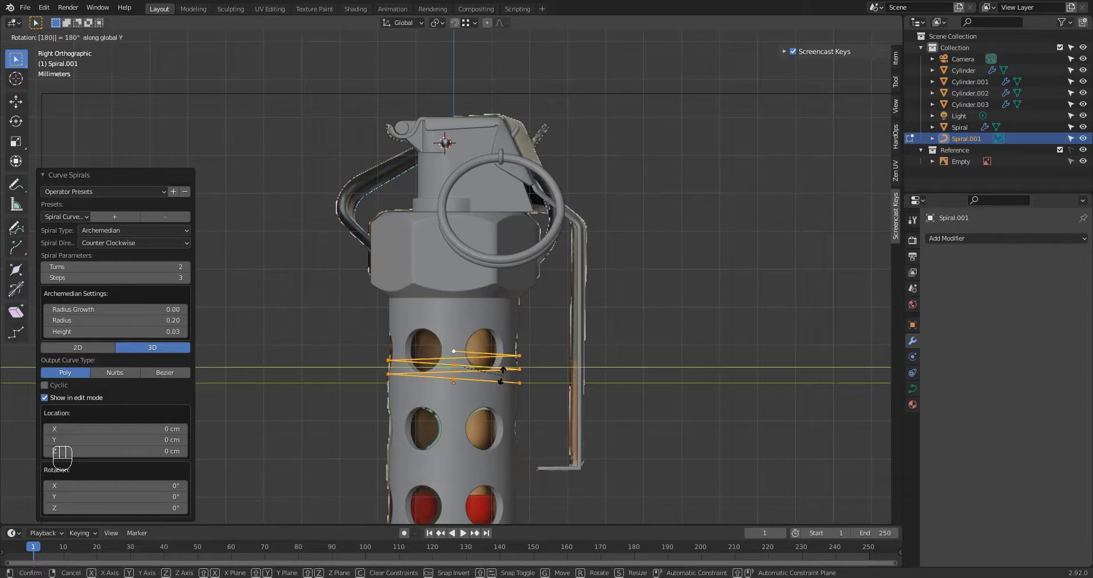
Step: Rotate the spiral 90° about Y and 180° about X, and place its upper corner on the pin hole
text(90)
key(Return)
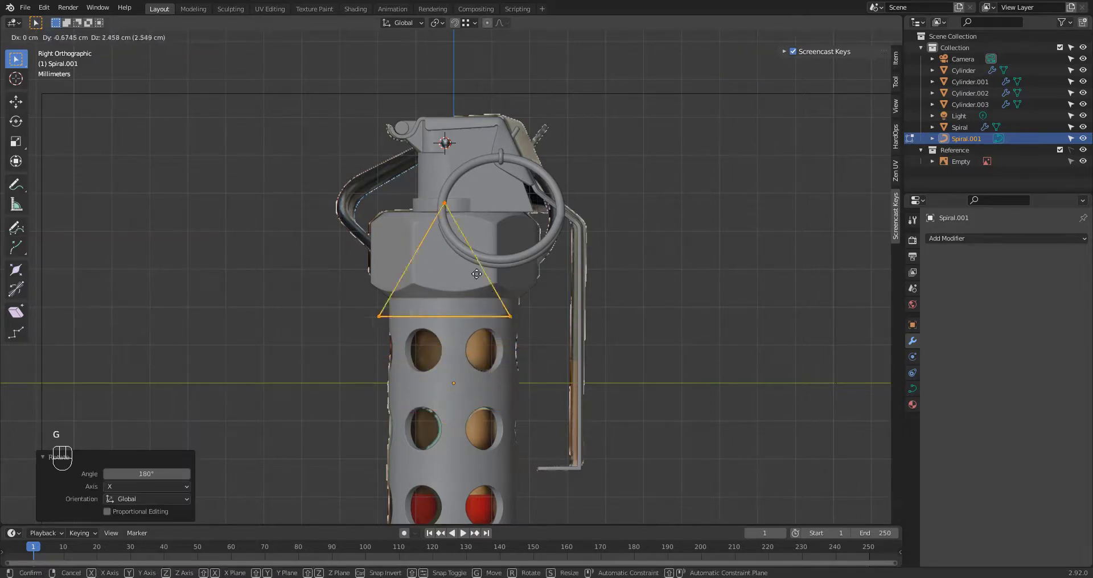
click(476, 214)
ctrl+middle_drag(480, 273, 490, 190)
shift+middle_drag(490, 190, 542, 334)
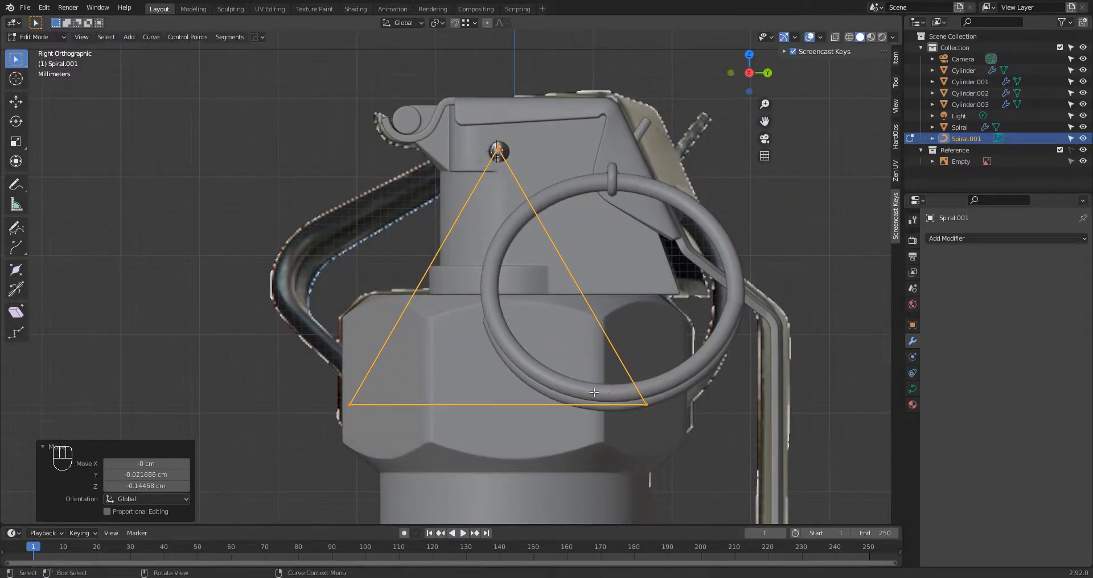
Step: Delete the spiral's surplus end point and move its two upper end points down and apart below the pin hole
middle_drag(594, 392, 509, 185)
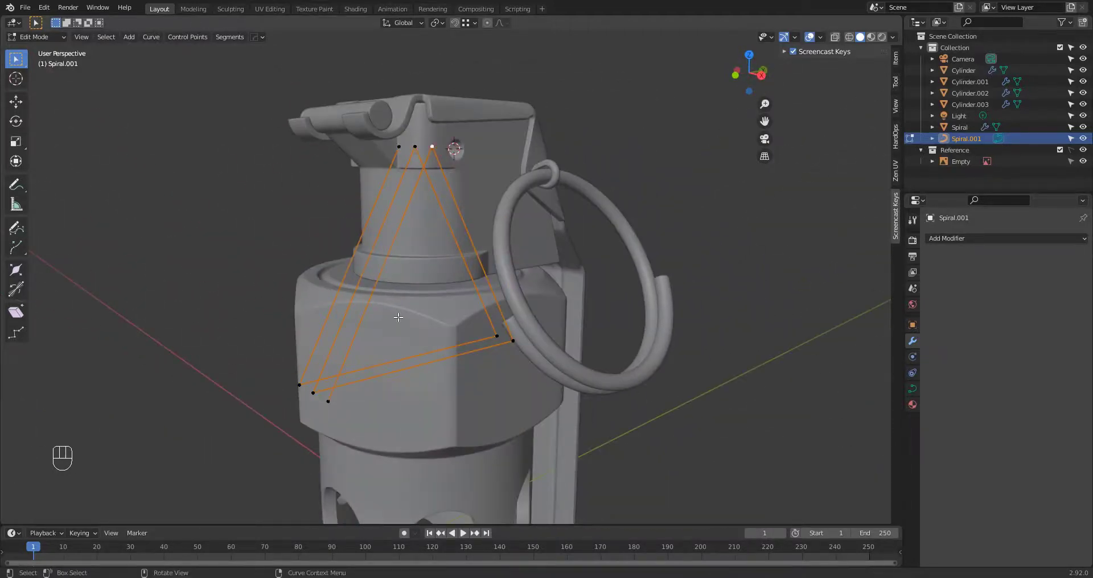
click(333, 403)
middle_drag(332, 403, 290, 393)
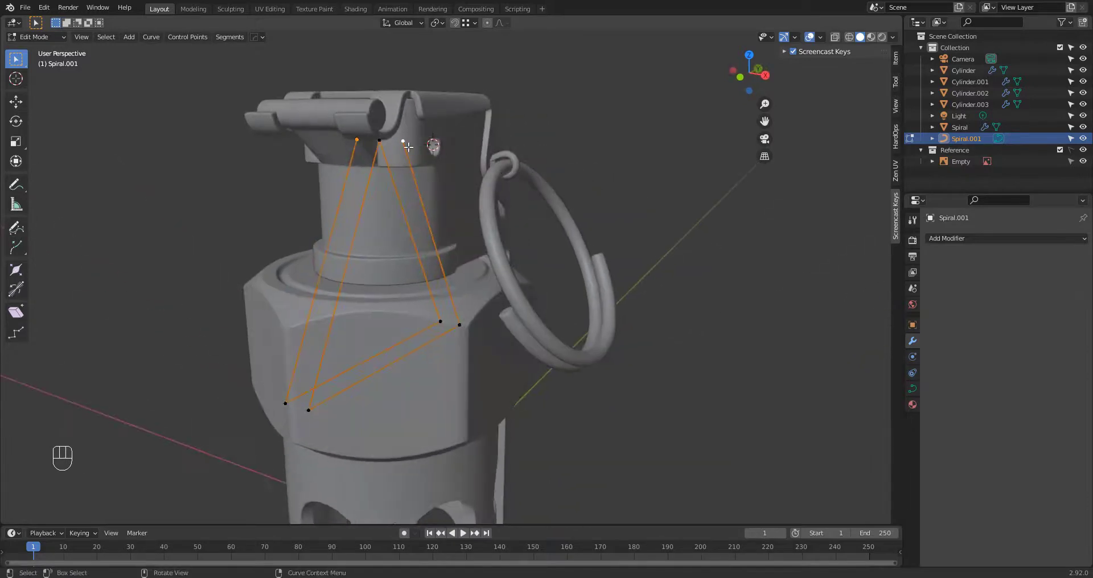
key(KP_3)
key(g)
key(g)
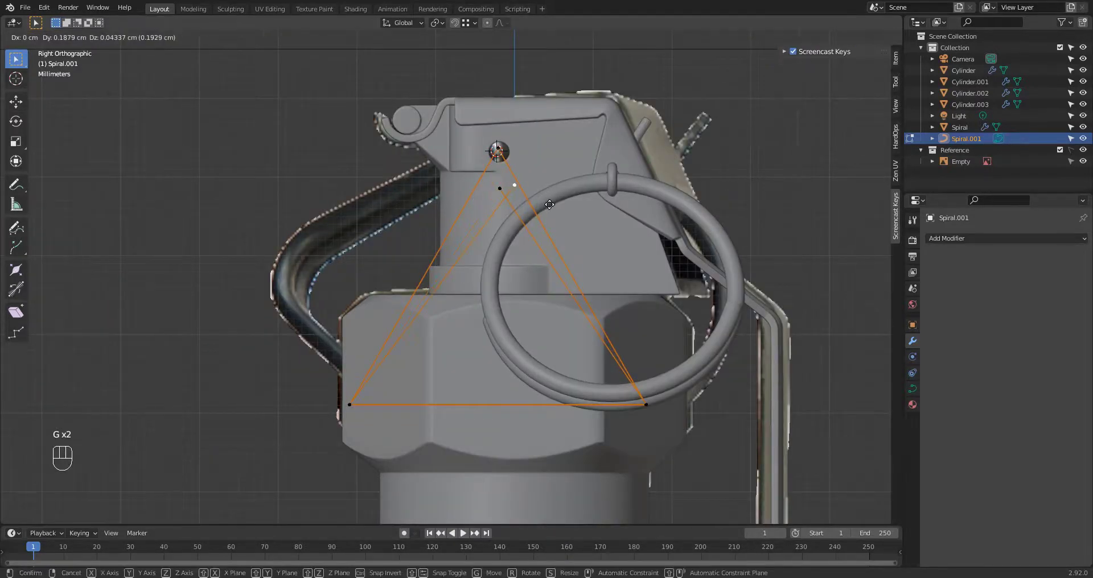
click(501, 221)
click(503, 212)
key(g)
click(571, 246)
scroll(571, 246, down, 2)
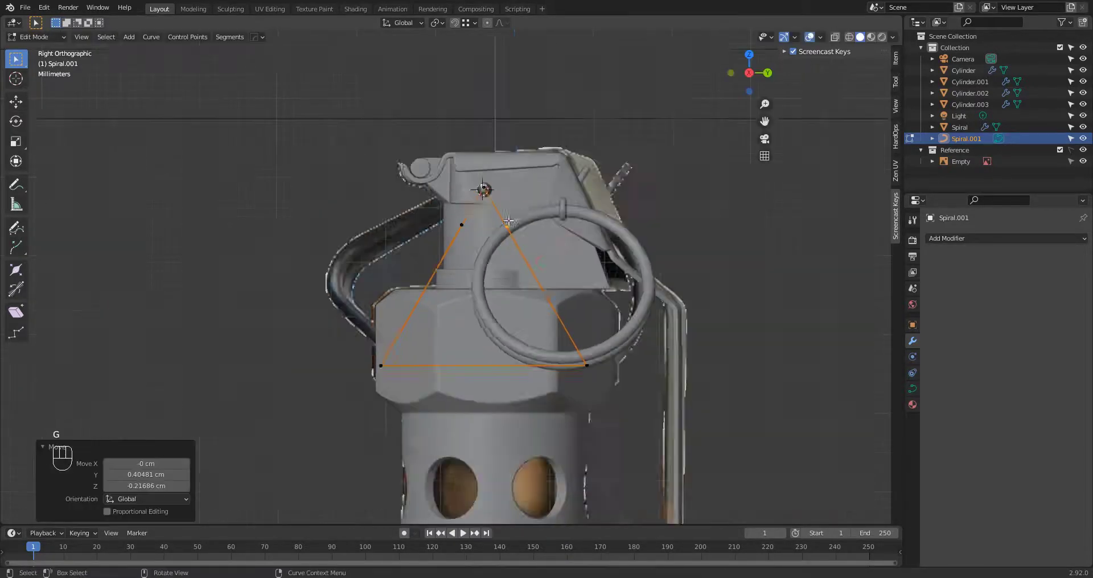
middle_drag(571, 246, 542, 238)
Step: Convert the spiral to a mesh and round its corners with a 7-segment vertex bevel about 0.78 cm wide
key(KP_3)
key(Tab)
click(152, 36)
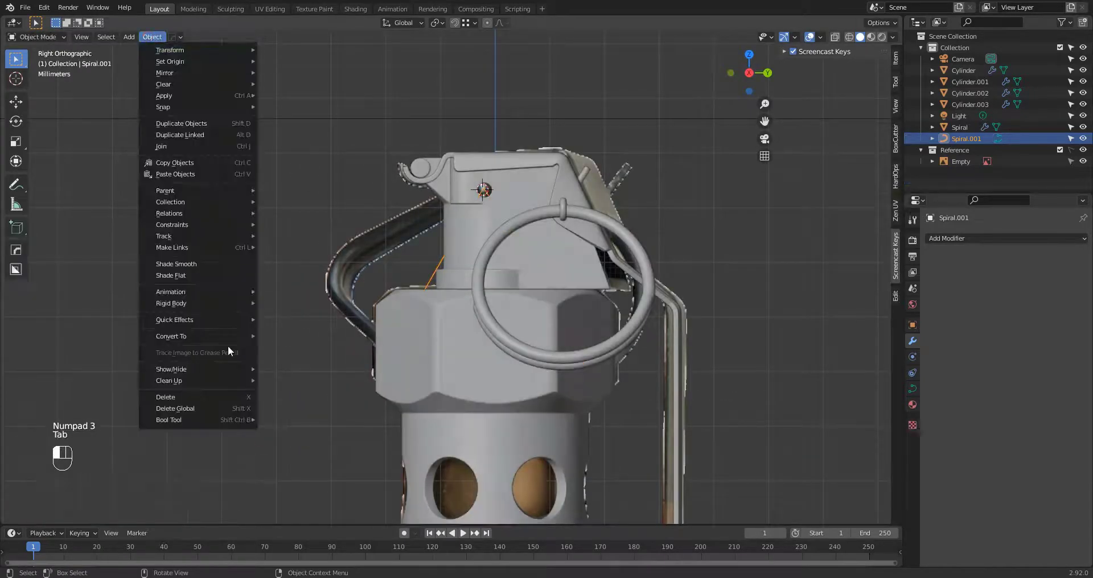
click(289, 354)
key(Tab)
scroll(535, 261, up, 2)
key(alt+z)
key(1)
middle_drag(512, 234, 533, 248)
drag(446, 115, 460, 142)
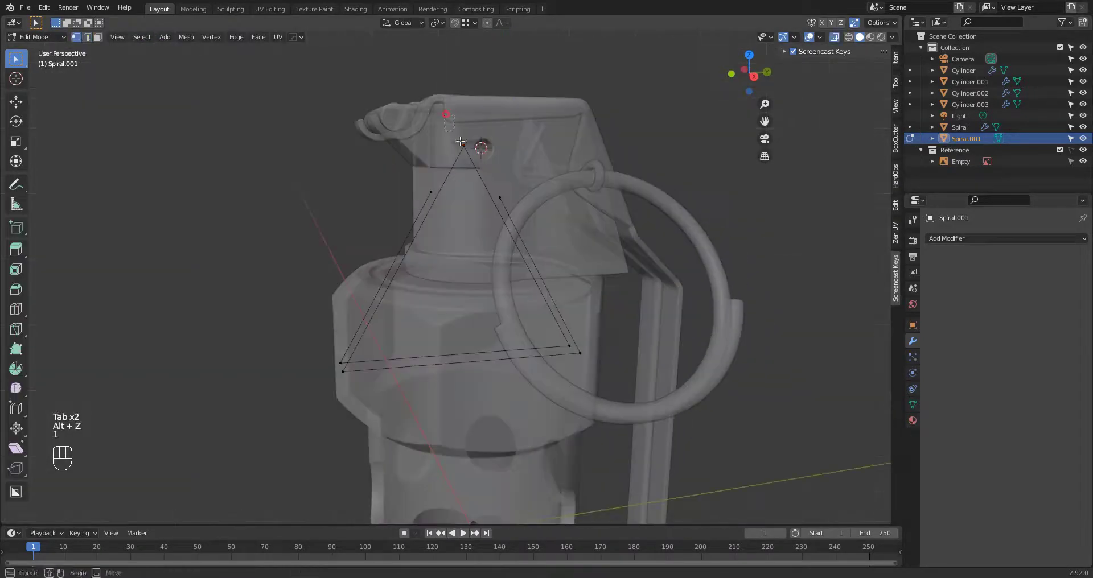
key(KP_3)
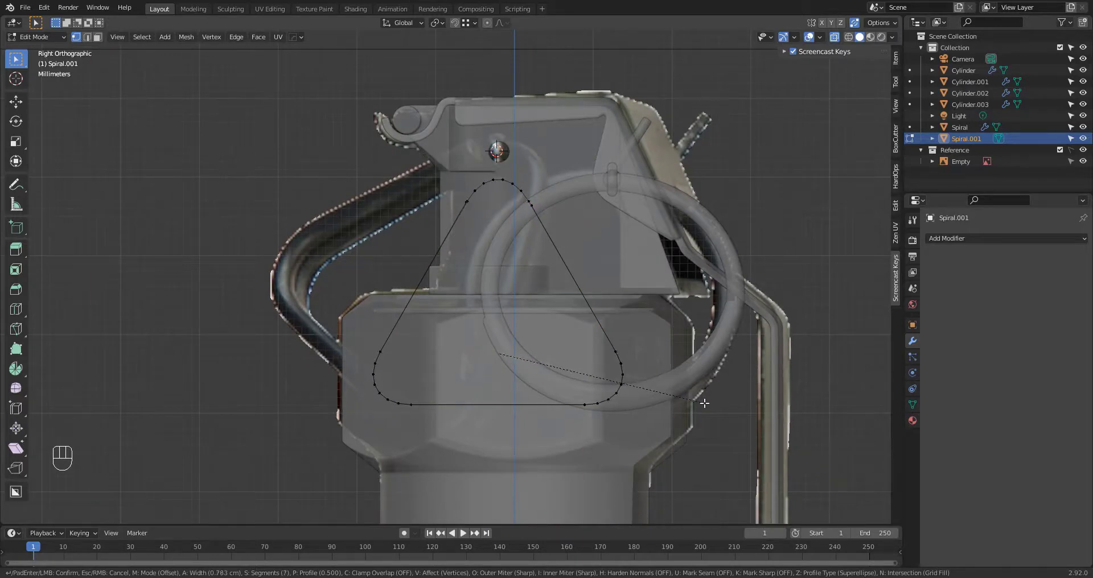
click(704, 403)
Step: Fit the rounded triangle to the reference ring by narrowing its lower part to about 0.87 along Y, rotating it and scaling it by 1.158
drag(347, 242, 685, 457)
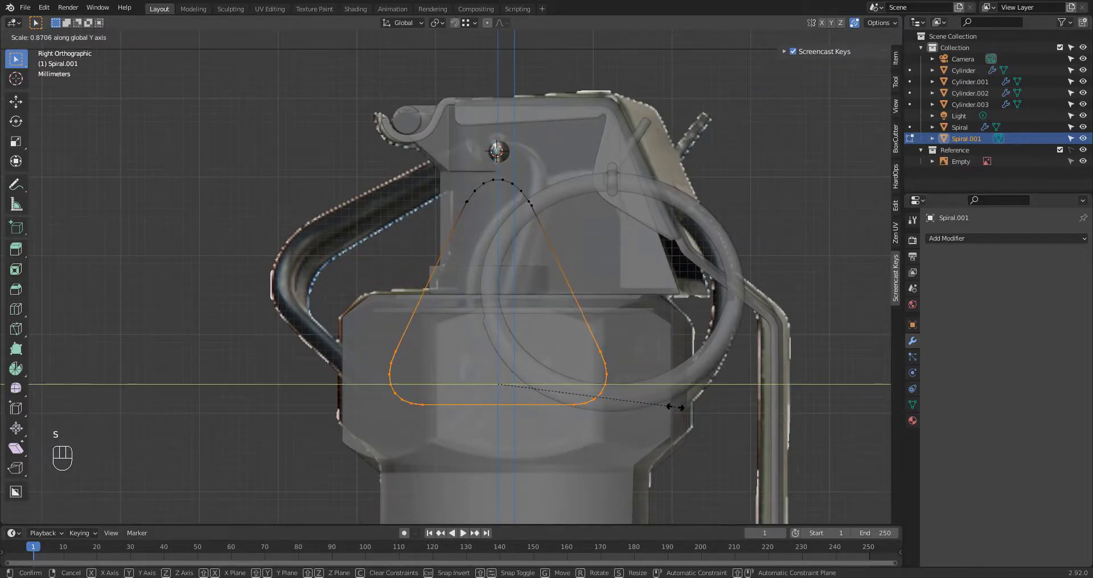
click(676, 407)
key(g)
click(632, 287)
key(r)
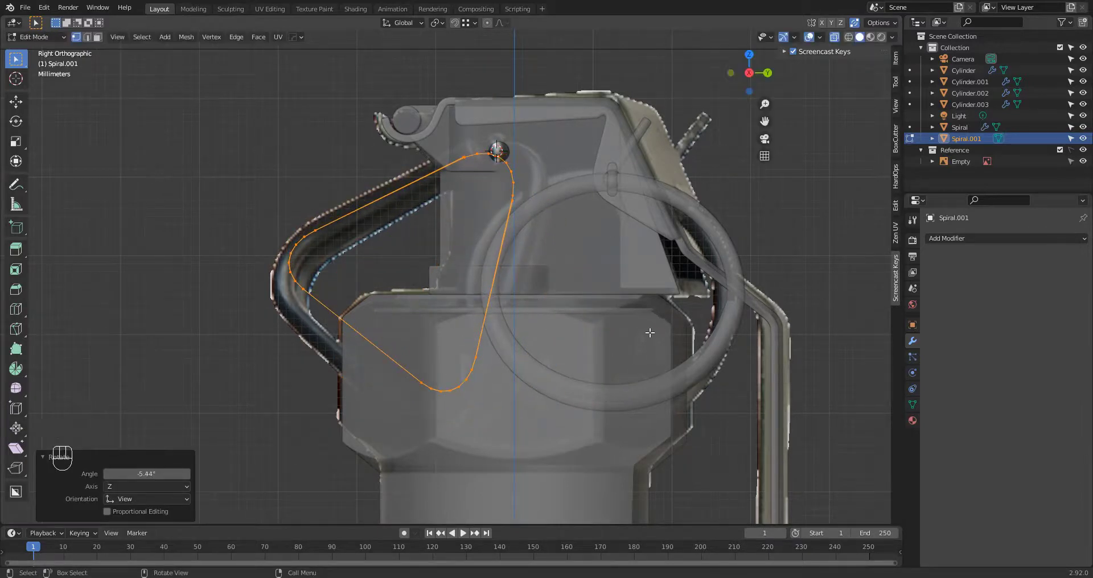
key(s)
click(699, 365)
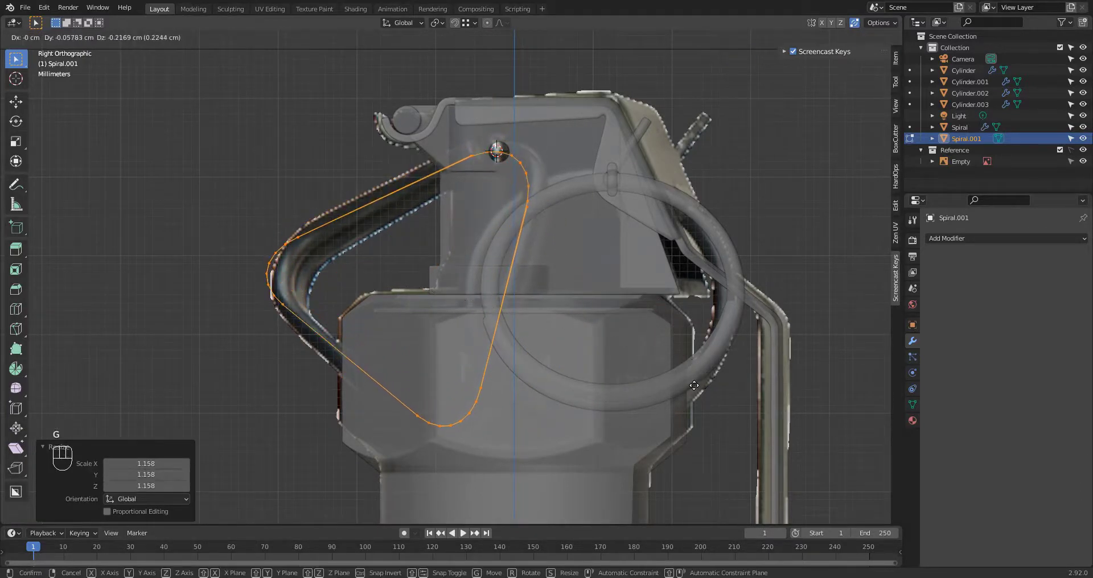
key(KP_1)
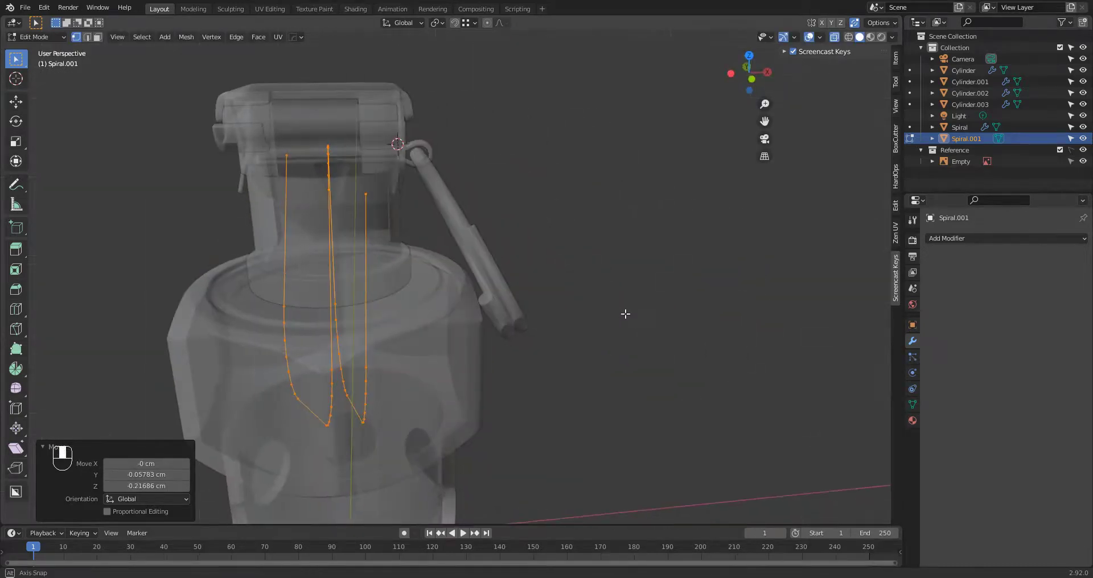
Step: Convert the triangular ring back to a curve, then move it along X to the pin hole's side and rescale its X spacing
key(Tab)
click(152, 36)
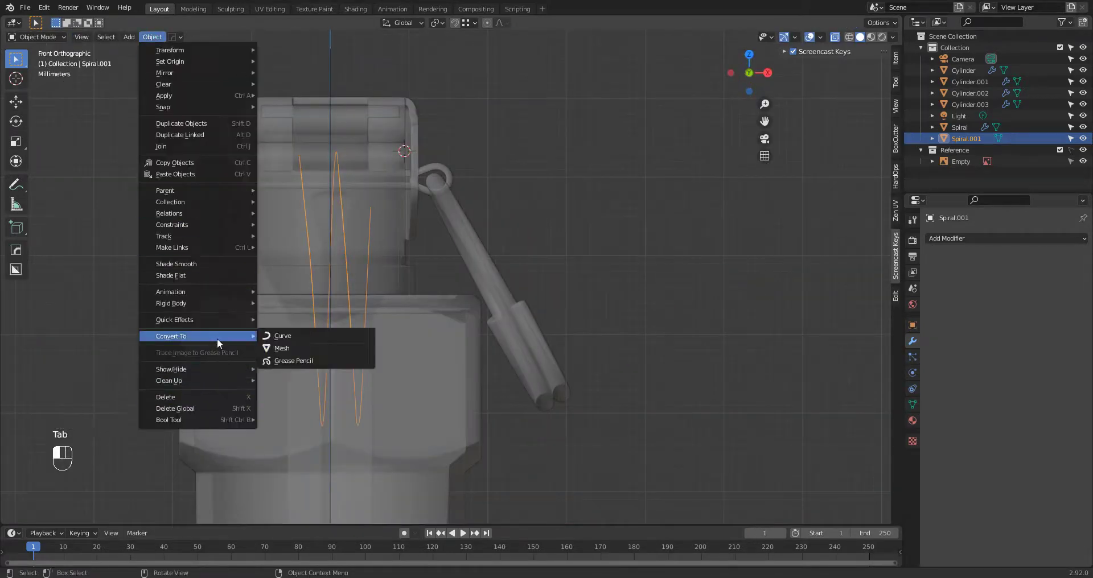
click(283, 336)
key(Tab)
key(KP_3)
key(KP_1)
key(g)
key(x)
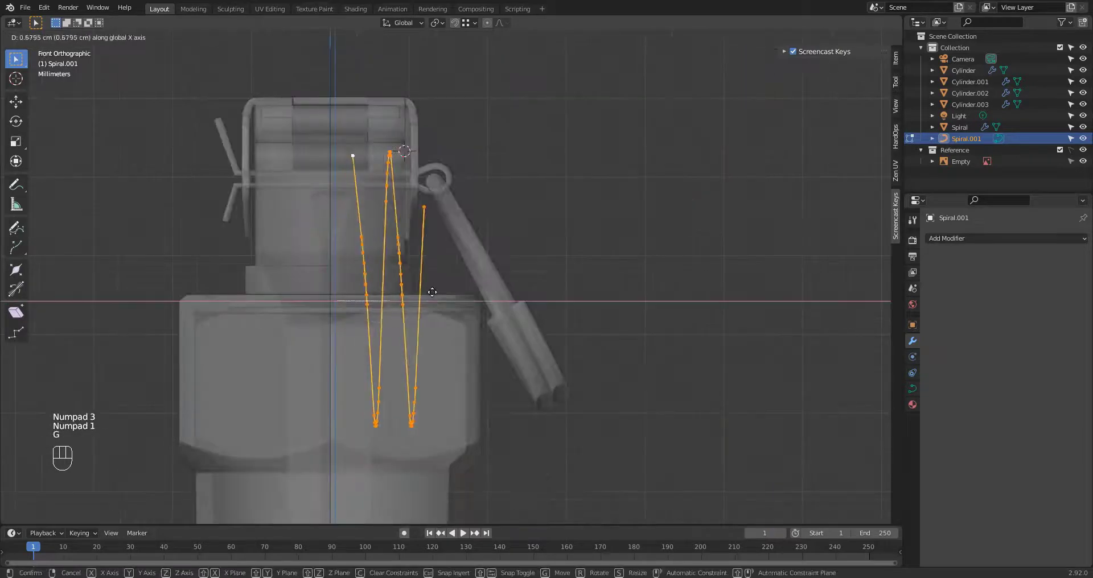
click(468, 316)
key(s)
key(x)
click(545, 321)
Step: Snap the 3D cursor to a point on the ring's upper bend and set the curve's origin to it
key(shift+z)
middle_drag(546, 320, 534, 318)
key(KP_1)
middle_drag(509, 155, 435, 156)
key(shift+z)
scroll(473, 149, up, 1)
click(506, 137)
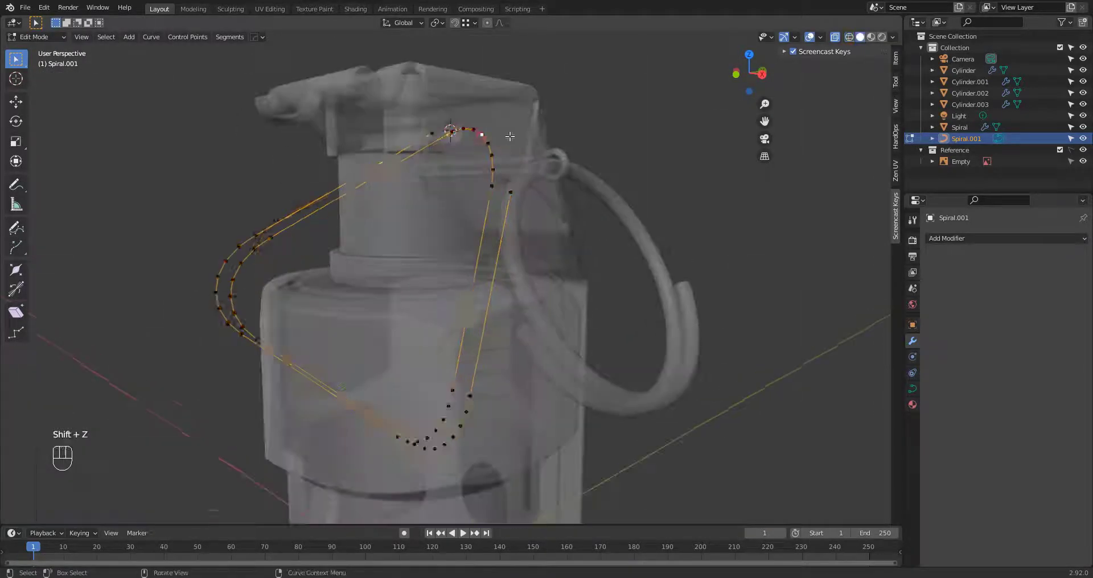
middle_drag(510, 137, 484, 151)
key(shift+s)
click(503, 145)
key(Tab)
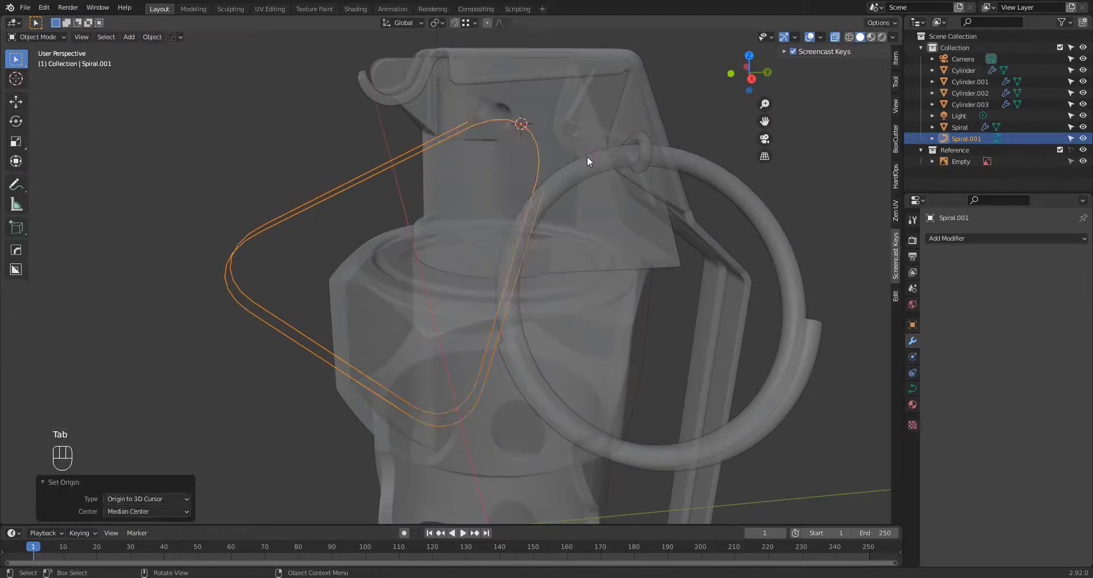
Step: Try tilting the triangular ring outward in the front view and shifting it along X beside the fuze head
key(KP_1)
key(r)
click(605, 194)
key(shift+z)
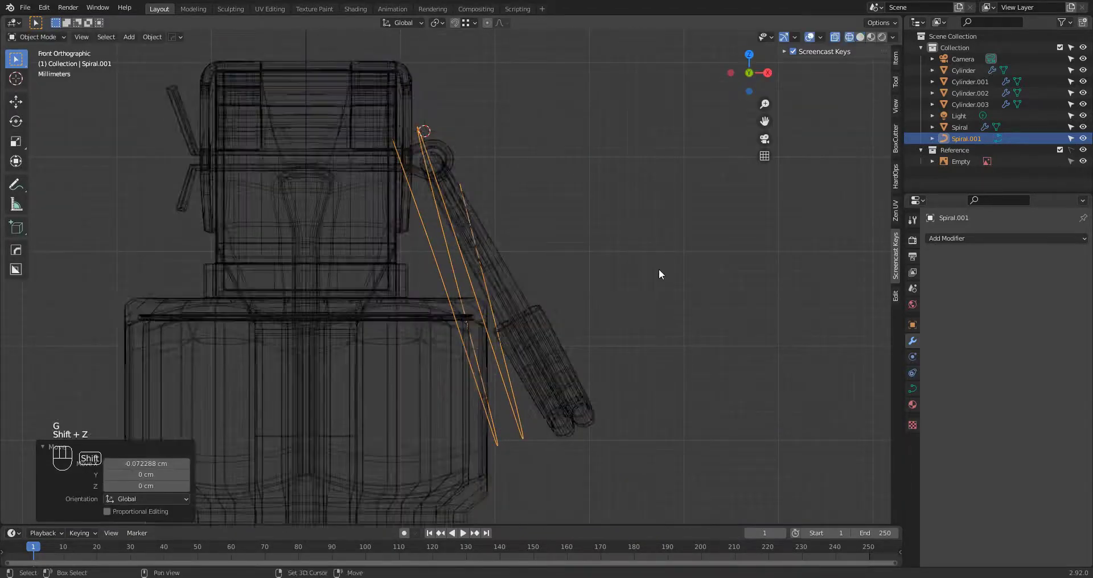
key(shift+z)
key(alt+z)
key(r)
click(725, 275)
mouse_move(724, 275)
middle_down()
mouse_move(558, 297)
mouse_move(586, 319)
middle_up()
Step: Give the triangular ring curve a round bevel with a depth of 0.1 cm
click(912, 389)
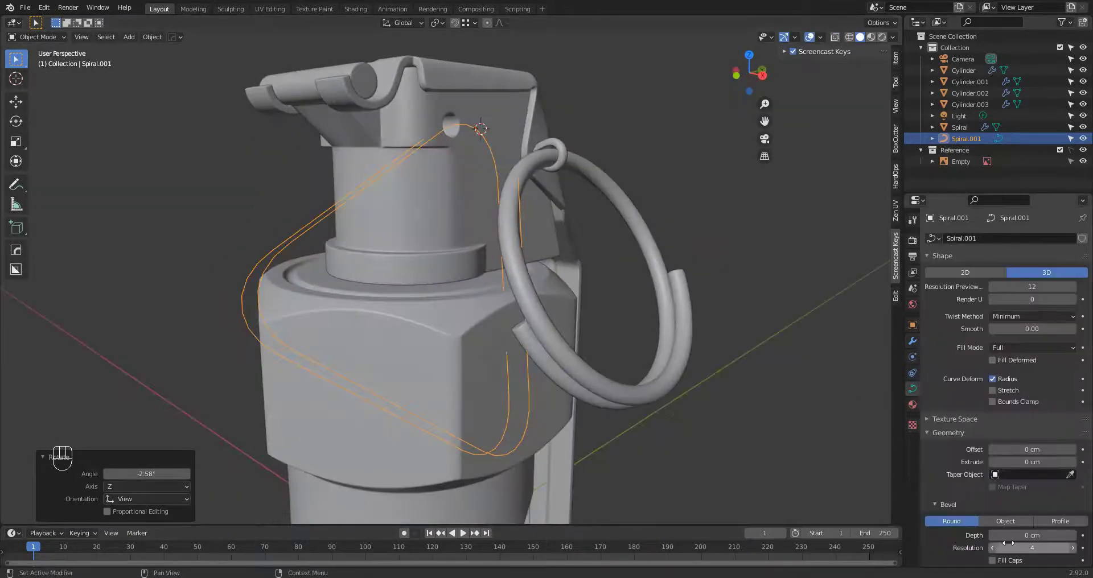
scroll(1036, 539, down, 2)
shift+drag(1033, 490, 1044, 490)
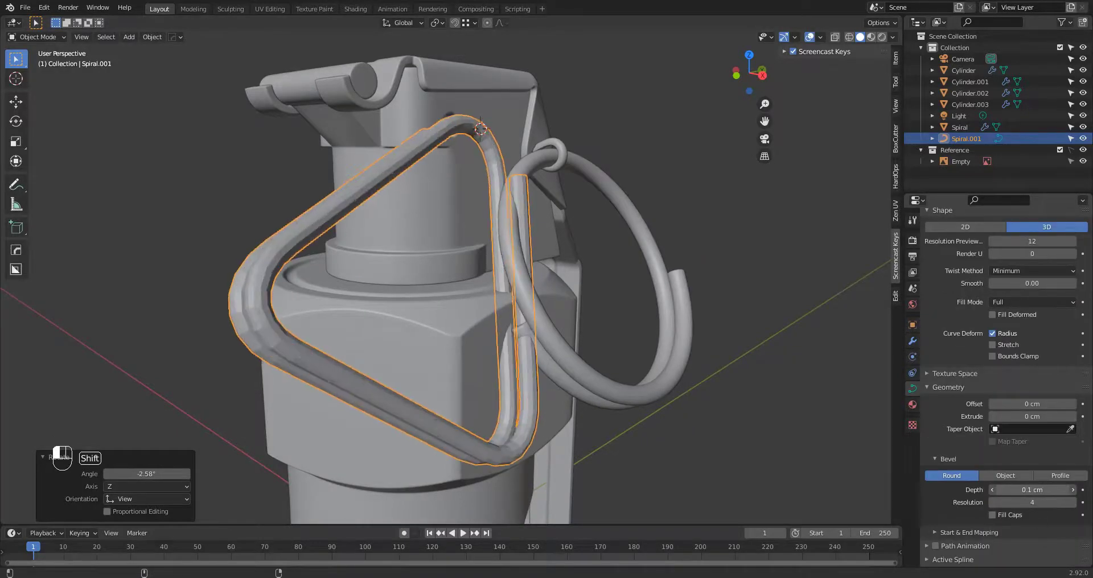
Step: Undo the triangular ring's bevel thickness and tilt changes and return to the front view
middle_drag(797, 410, 558, 373)
key(ctrl+z)
key(ctrl+z)
key(ctrl+z)
key(ctrl+z)
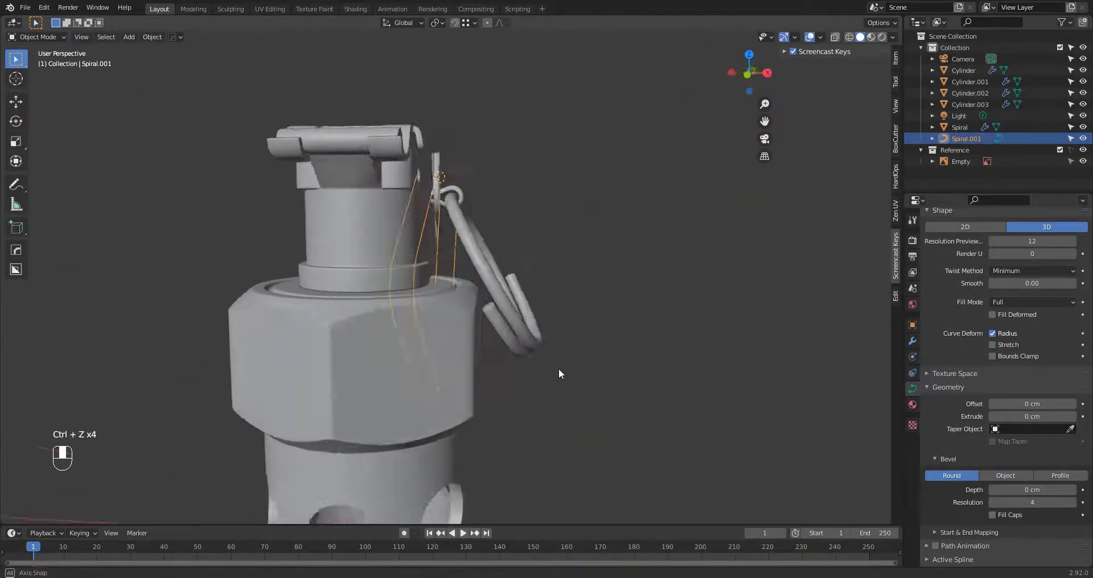
key(KP_1)
scroll(446, 289, up, 2)
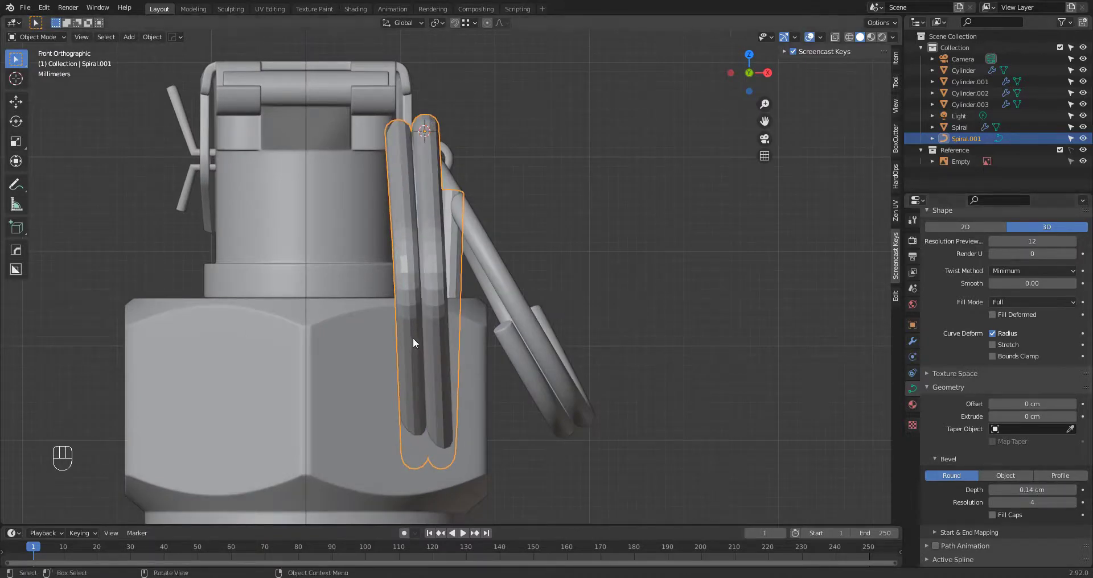
Step: Set the triangular ring curve's bevel depth to 0.13 cm and check its thickness against the reference from the side
scroll(415, 339, up, 1)
middle_drag(415, 339, 310, 364)
scroll(506, 295, up, 3)
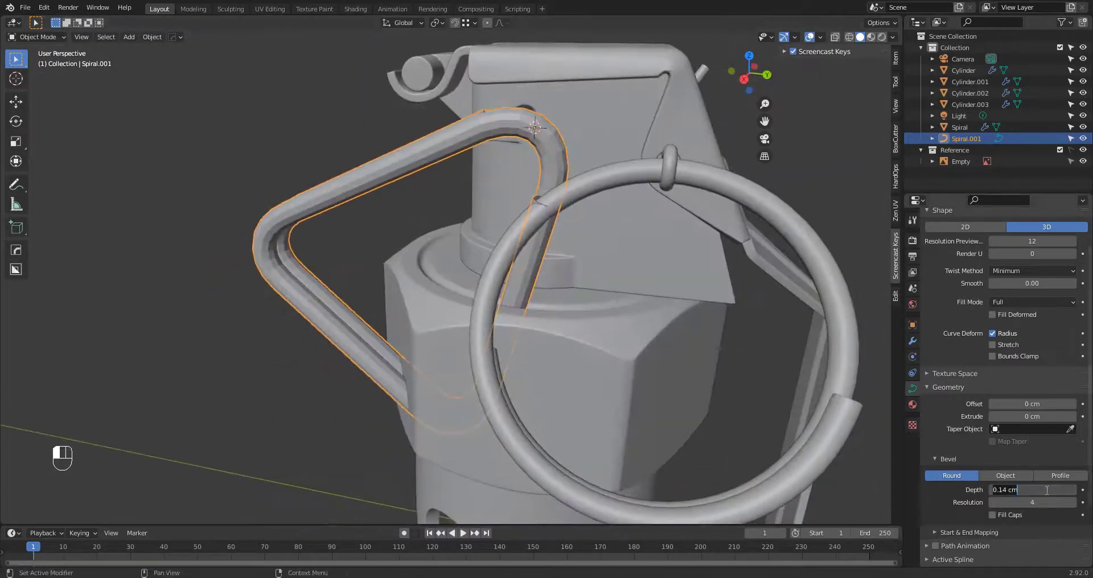
middle_drag(734, 256, 708, 231)
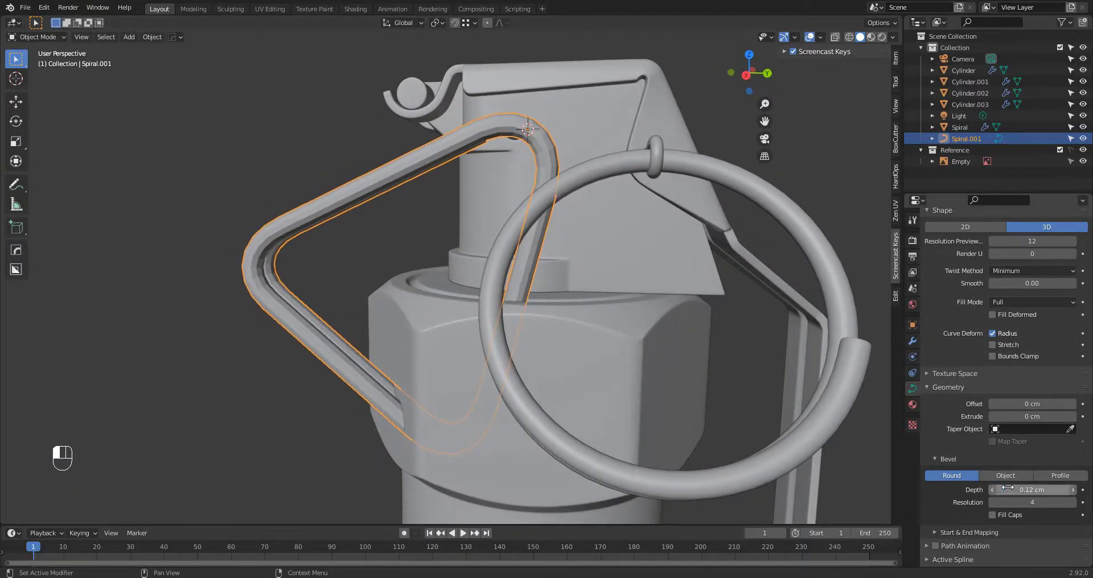
scroll(739, 333, down, 3)
middle_drag(740, 333, 684, 371)
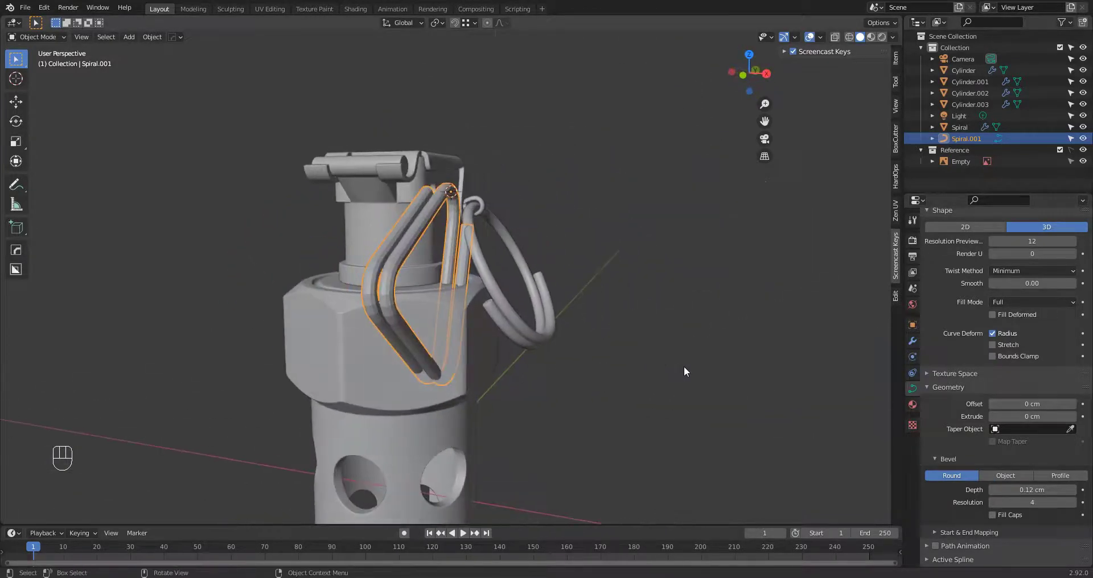
key(KP_3)
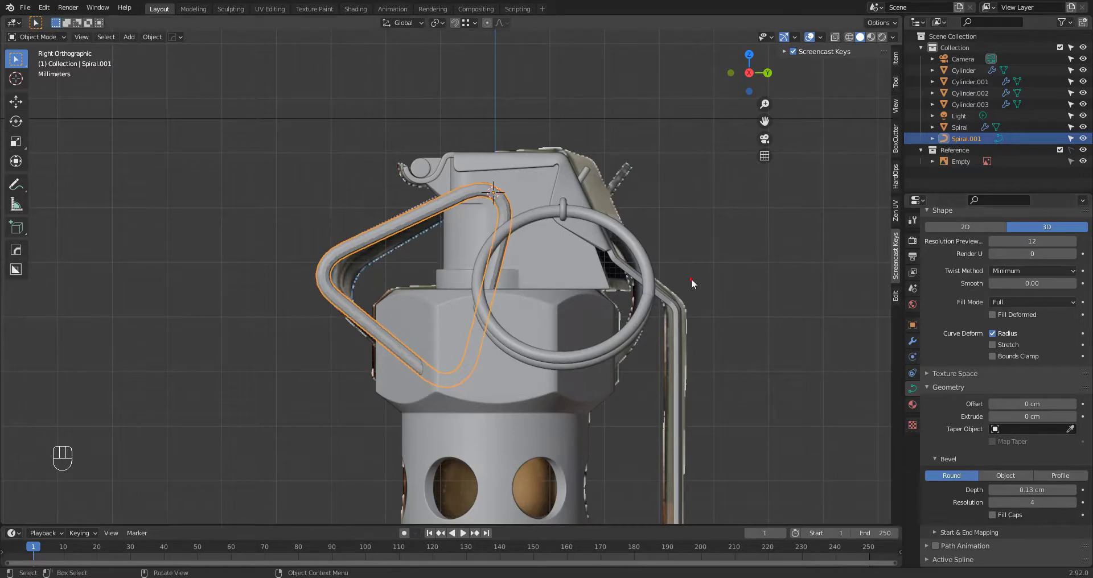
Step: Tilt the triangular ring outward from the fuze head in the front view
key(KP_1)
key(KP_Decimal)
key(a)
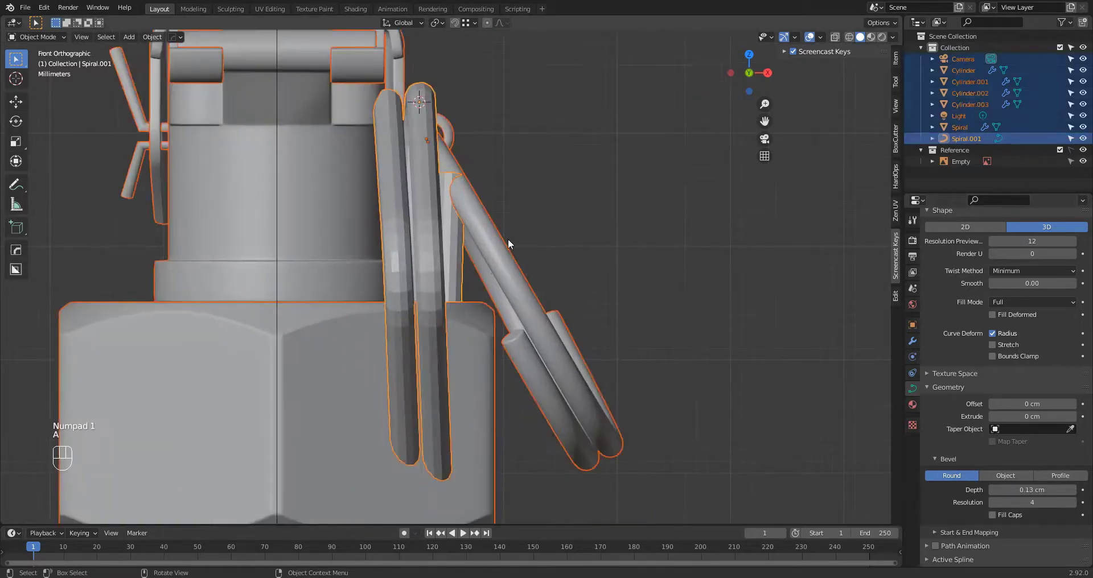
key(Tab)
click(529, 275)
key(Tab)
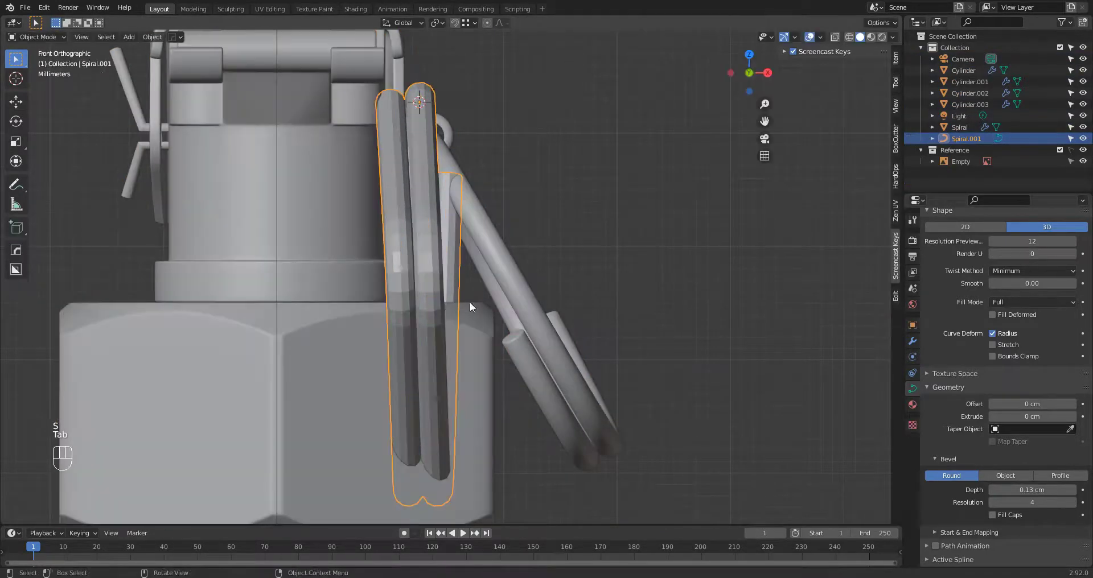
key(r)
click(605, 207)
middle_drag(602, 207, 484, 246)
key(shift+z)
key(shift+z)
mouse_move(541, 317)
middle_down()
mouse_move(621, 347)
mouse_move(558, 311)
mouse_move(623, 344)
mouse_move(527, 330)
middle_up()
Step: Fine-tune the triangular ring's hanging angle with two free trackball rotations
key(r)
key(r)
click(612, 333)
key(r)
key(r)
click(589, 356)
Step: Adjust the triangular ring's tilt from the back view and move it about 0.025 cm along X
key(KP_1)
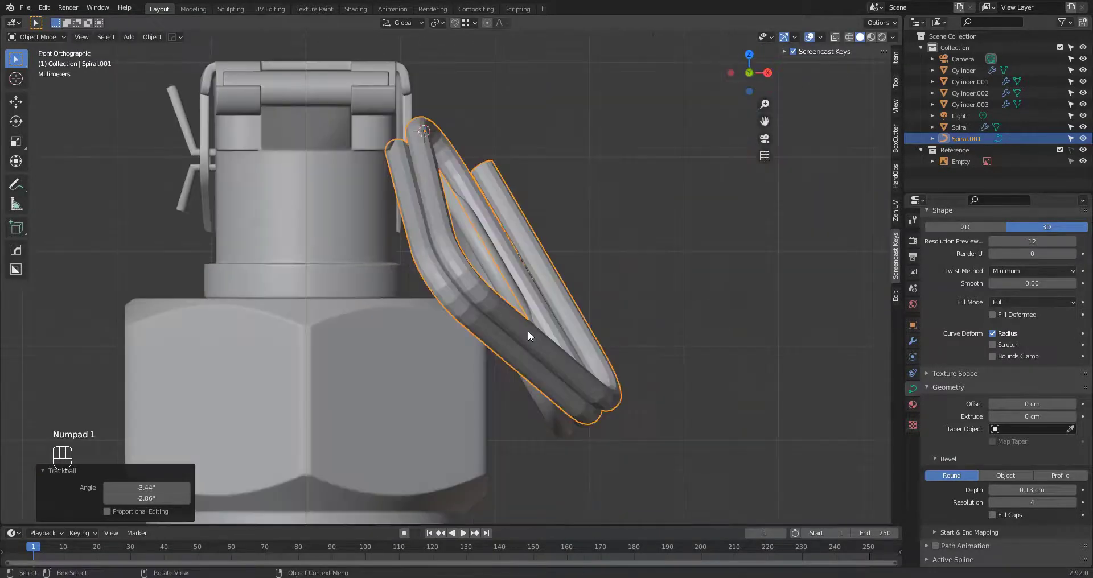
key(ctrl+KP_1)
key(r)
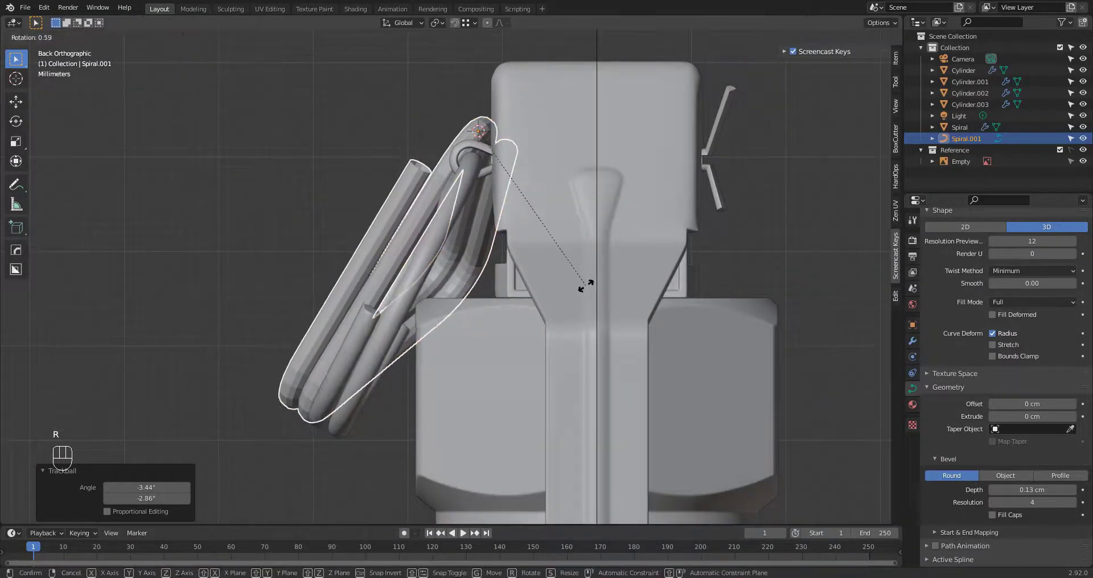
click(586, 285)
middle_drag(586, 284, 502, 236)
key(KP_1)
key(g)
click(504, 236)
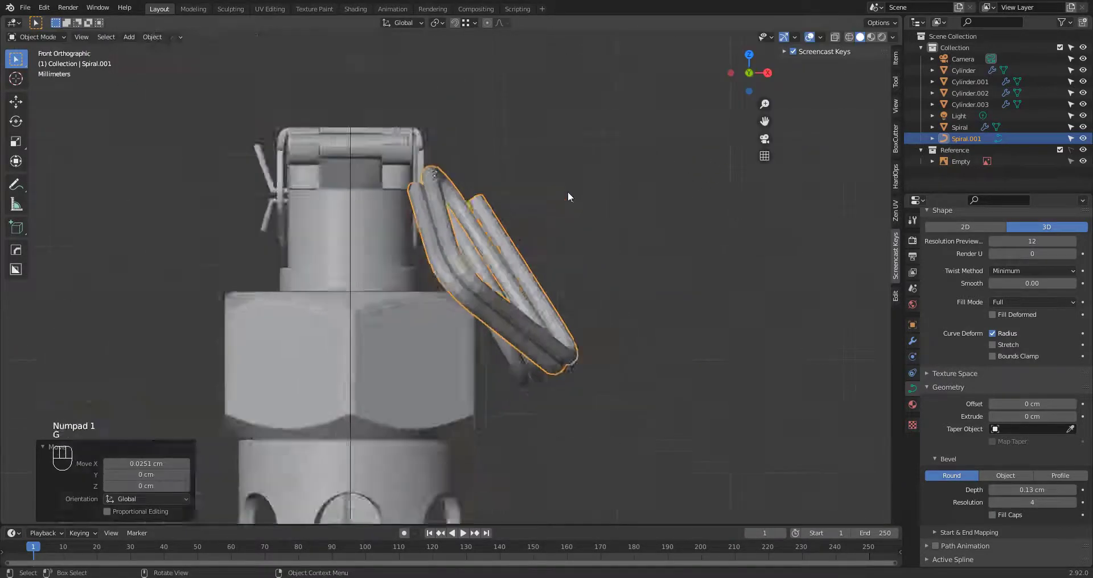
Step: Convert the triangular ring curve to a mesh and open the mesh for editing
key(Tab)
key(Tab)
middle_drag(568, 197, 515, 302)
scroll(558, 218, up, 4)
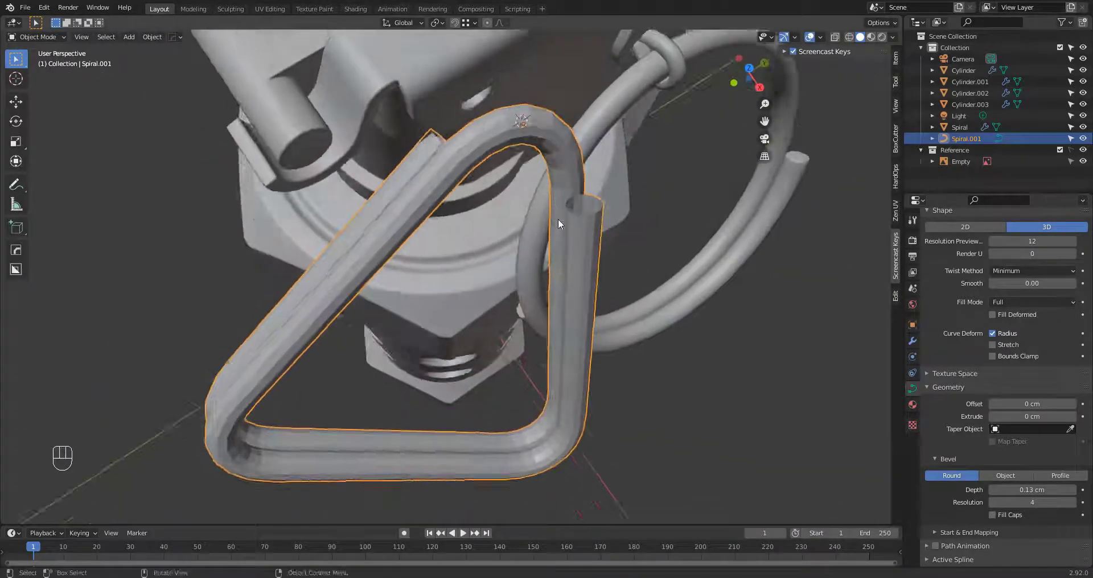
middle_drag(558, 218, 555, 250)
click(157, 36)
click(282, 348)
key(Tab)
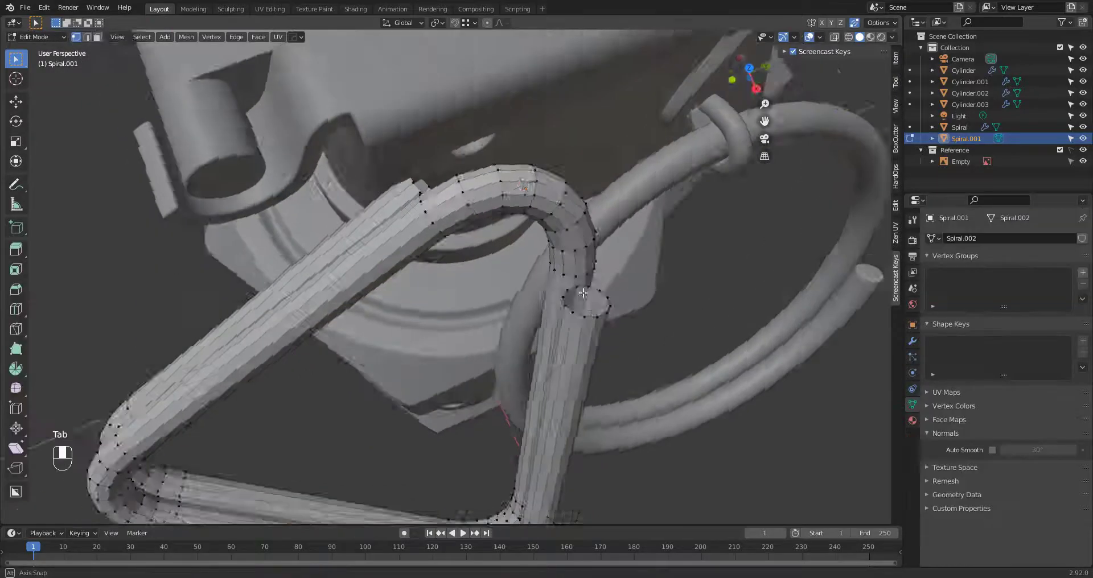
Step: Close the triangular ring's two open tube ends with faces
key(2)
scroll(555, 370, up, 3)
key(3)
middle_drag(455, 175, 422, 202)
key(KP_3)
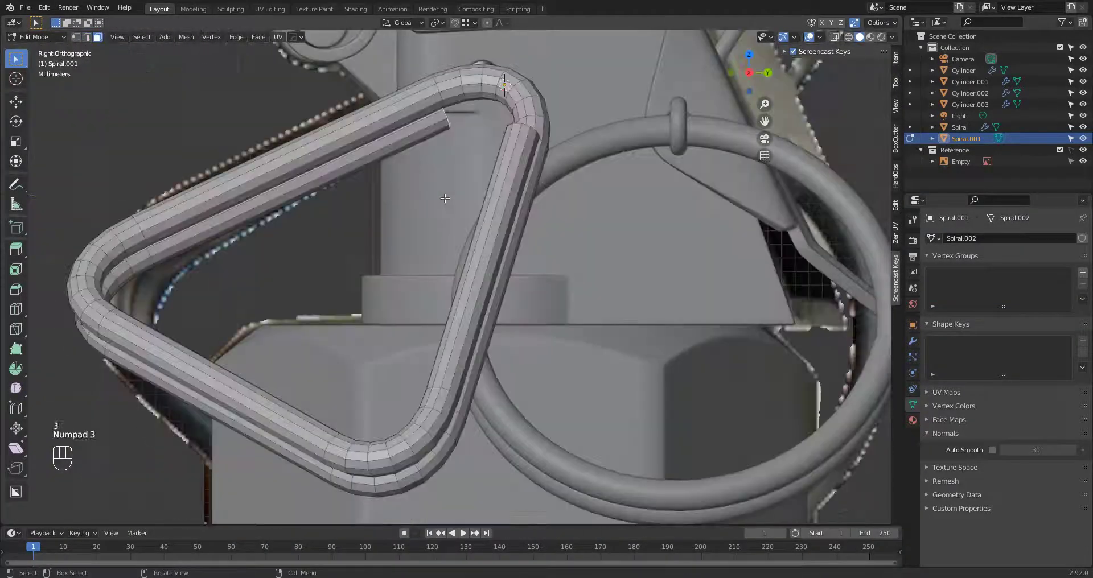
Step: Shift the capped tube end near the fuze head slightly back along the ring in the side view
key(shift+z)
key(g)
click(489, 267)
middle_drag(489, 267, 515, 273)
key(shift+z)
click(429, 308)
key(g)
key(Tab)
Step: Shade the triangular ring smooth with auto smooth at 60°
right_click(516, 274)
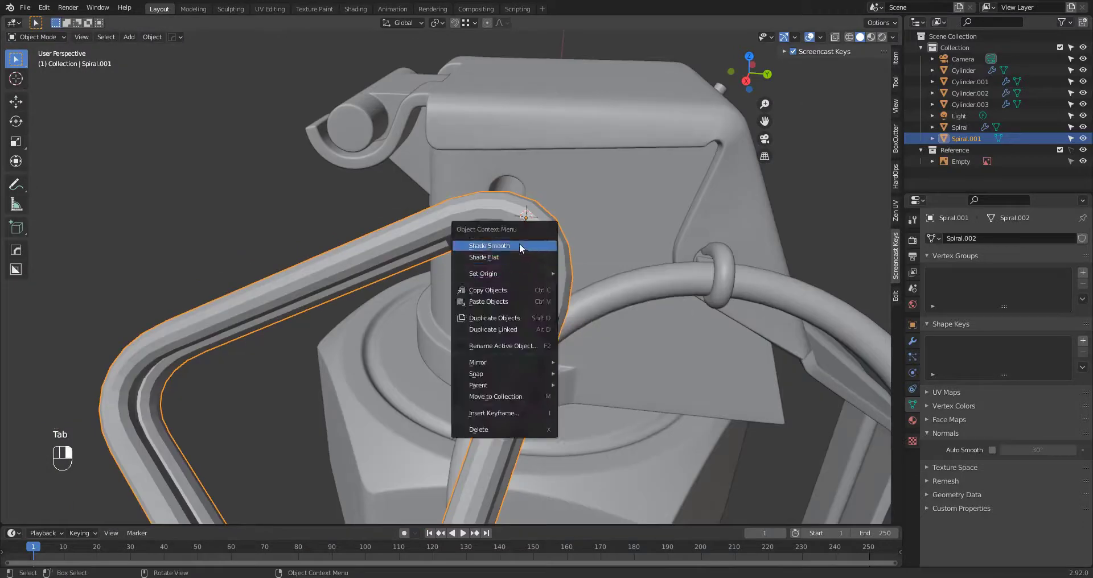
click(519, 245)
click(524, 305)
mouse_move(520, 371)
middle_down()
mouse_move(524, 306)
mouse_move(512, 376)
middle_up()
click(594, 335)
click(512, 296)
Step: Select the triangular ring's end cap faces to inspect their edge bevel weight, and save the file
key(Tab)
key(3)
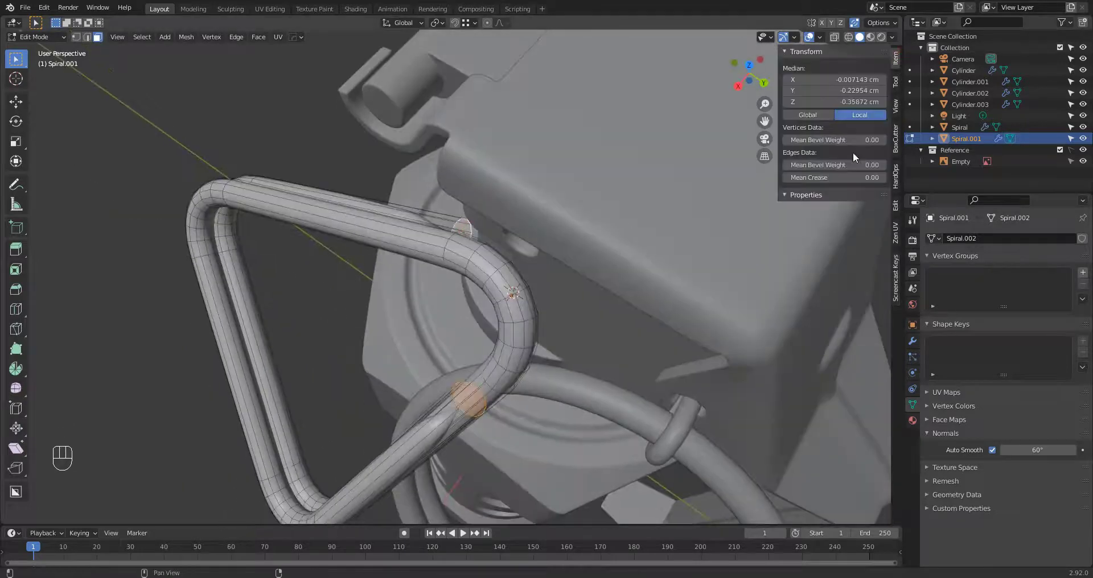
key(Tab)
middle_drag(289, 281, 393, 285)
scroll(393, 285, down, 3)
click(788, 314)
key(KP_3)
key(ctrl+s)
Step: Duplicate the cotter pin, moving the copy about 1.43 cm along negative Y and 0.33 cm up to the triangular ring's bend
scroll(580, 280, up, 3)
mouse_move(581, 280)
shift+middle_down()
mouse_move(555, 211)
mouse_move(584, 275)
shift+middle_up()
click(713, 237)
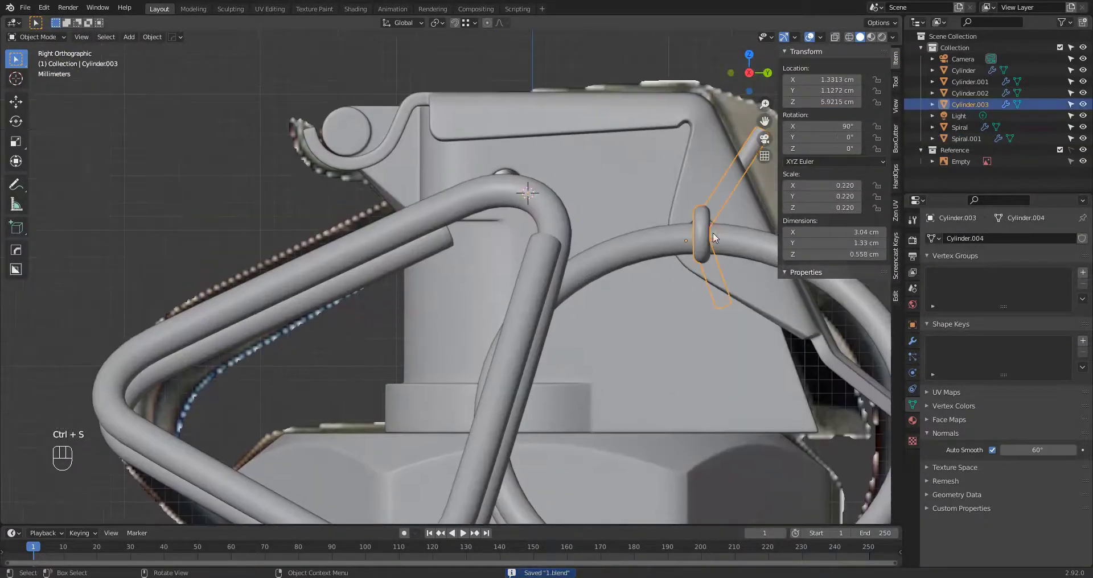
click(488, 196)
middle_drag(488, 196, 546, 301)
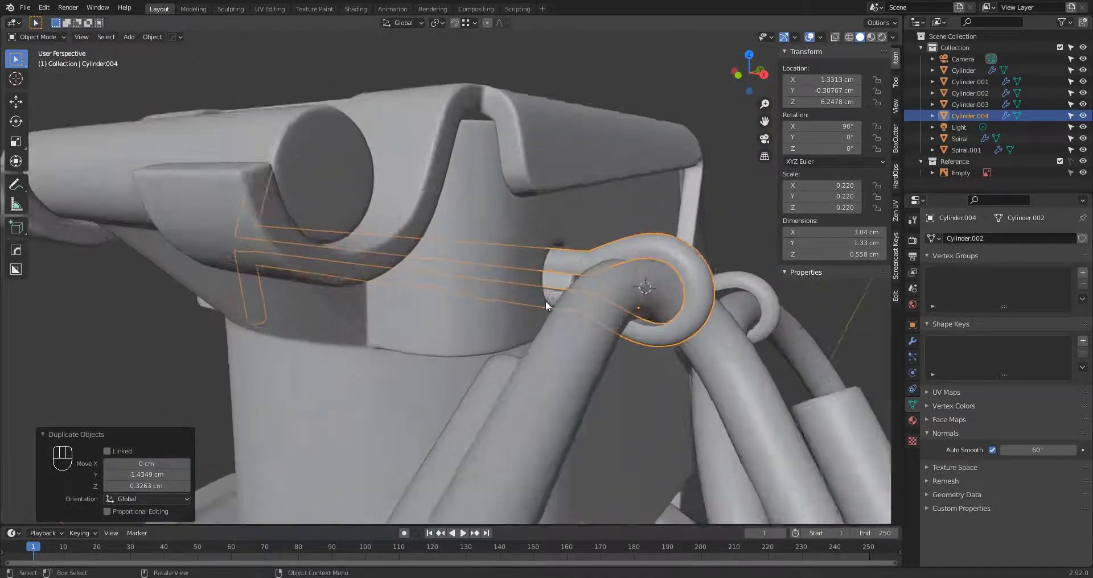
key(g)
click(654, 322)
middle_drag(654, 322, 534, 310)
Step: Move the triangular ring about 0.077 cm along X so its bend hangs inside the duplicated pin's loop
key(KP_1)
shift+middle_drag(589, 270, 531, 294)
scroll(589, 294, down, 1)
click(634, 328)
key(g)
click(586, 319)
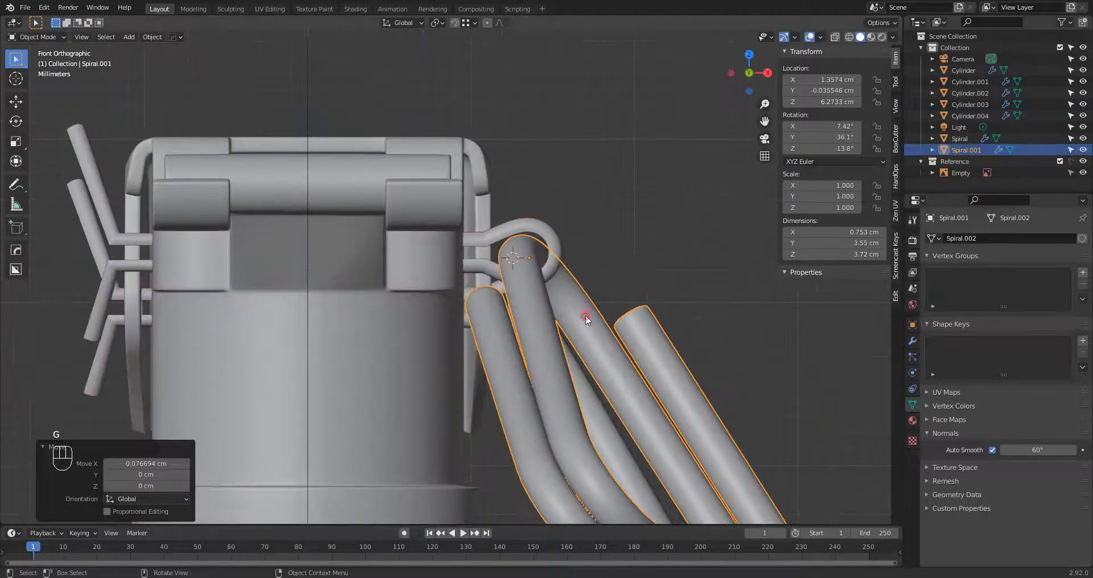
key(Tab)
middle_drag(586, 319, 462, 335)
key(Tab)
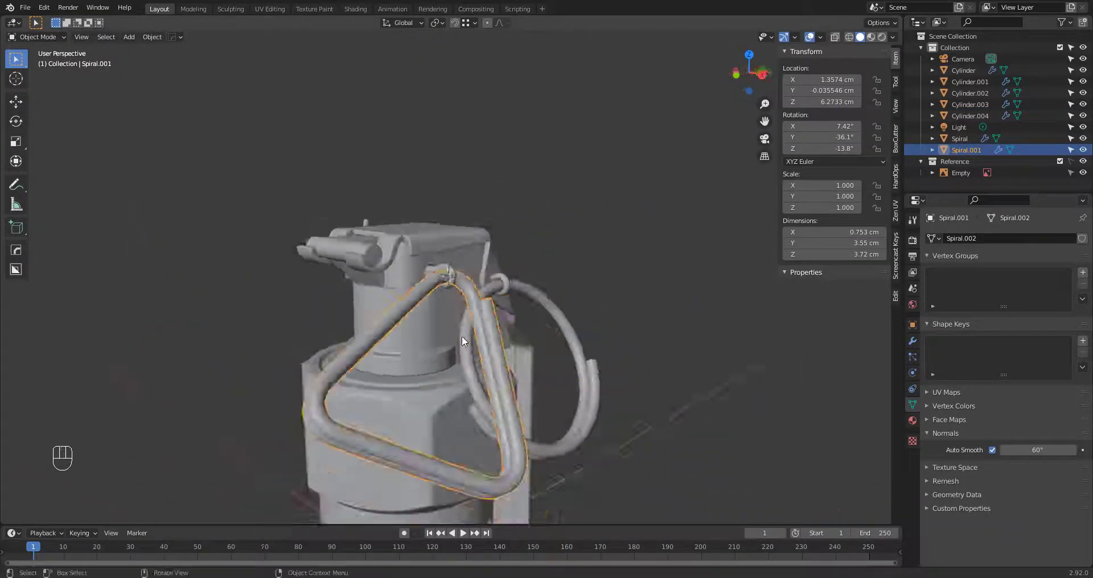
key(KP_3)
key(alt+a)
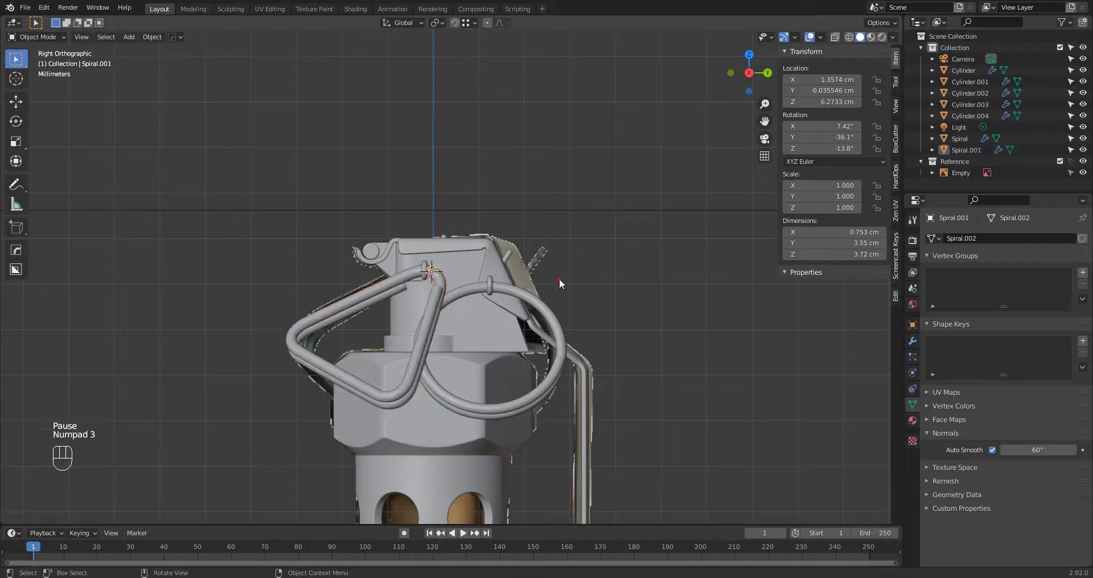
Step: Move the bend vertices of the duplicated pin's split legs along X closer to the fuze head
key(KP_1)
scroll(416, 259, up, 4)
click(356, 289)
key(Tab)
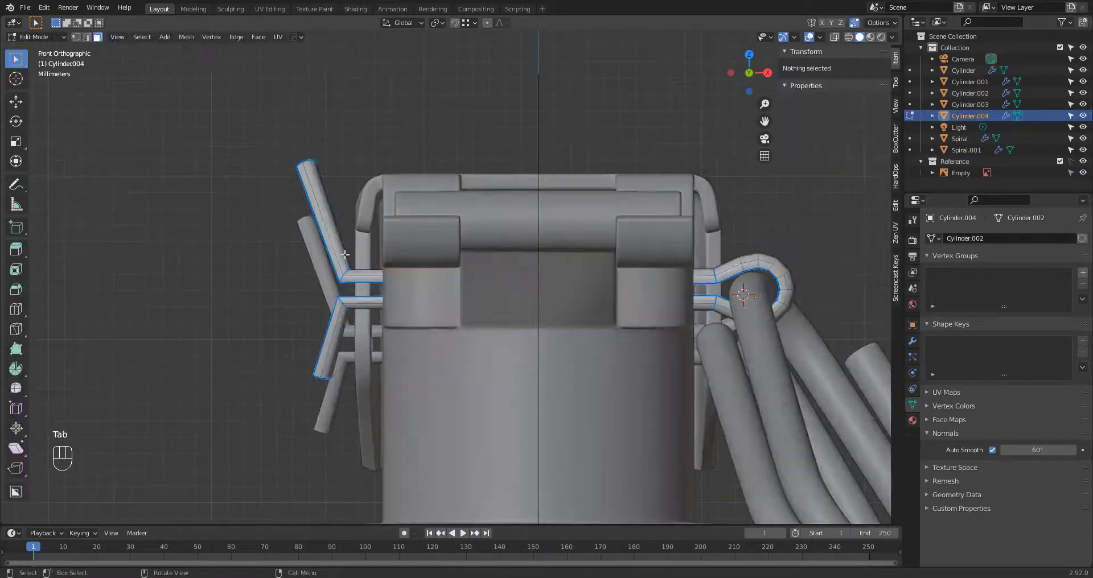
key(1)
drag(359, 256, 419, 336)
key(alt+z)
scroll(419, 336, up, 3)
key(g)
click(461, 337)
Step: Reposition both leg ends of the duplicated pin in the front view so the legs splay outward almost horizontally
scroll(419, 318, down, 3)
drag(320, 108, 376, 211)
key(g)
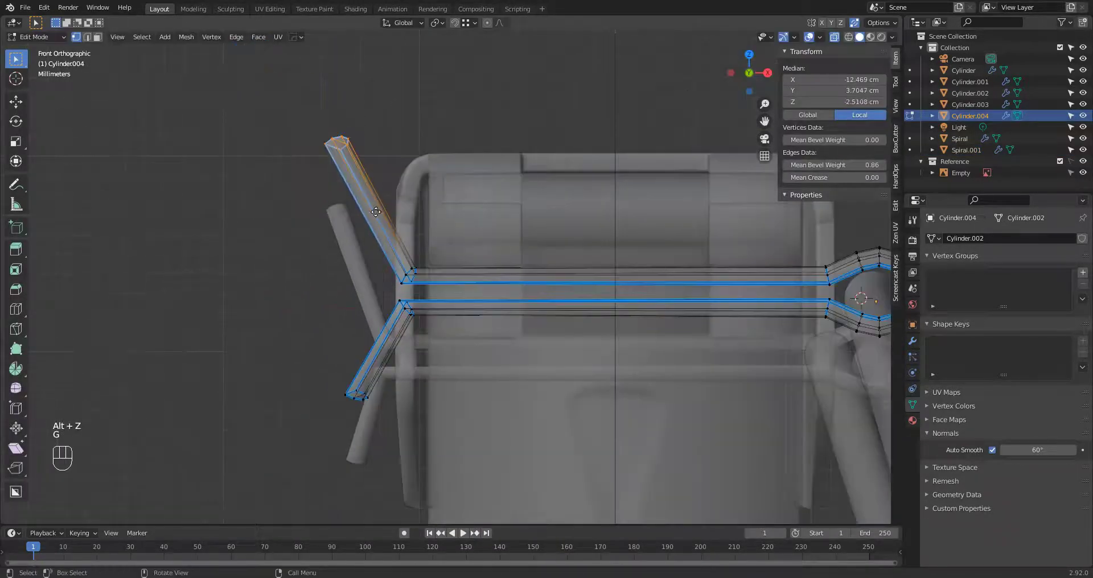
click(356, 395)
key(g)
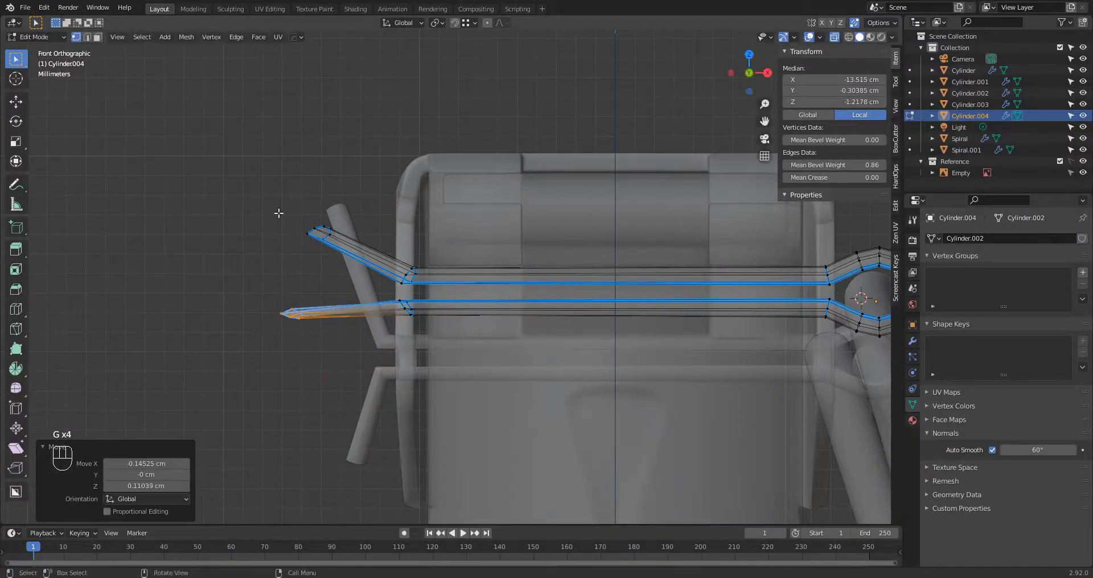
drag(279, 213, 360, 284)
key(g)
click(347, 304)
key(KP_1)
key(Tab)
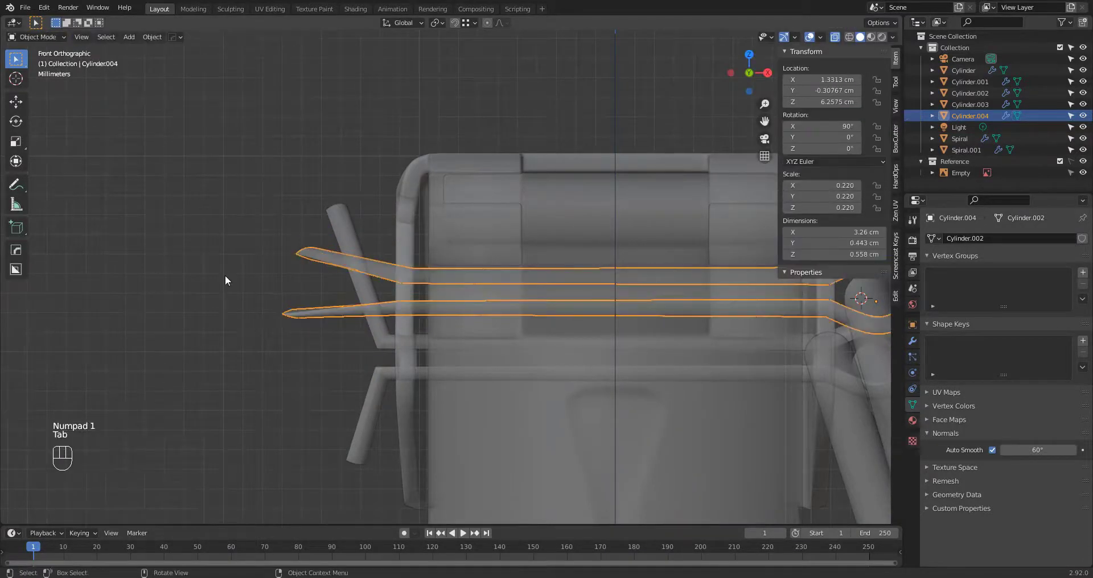
Step: Move the duplicated pin's upper leg end about 0.43 cm along negative Y and 0.04 cm up in the left view
key(KP_3)
key(shift+z)
key(shift+z)
key(alt+z)
key(ctrl+KP_3)
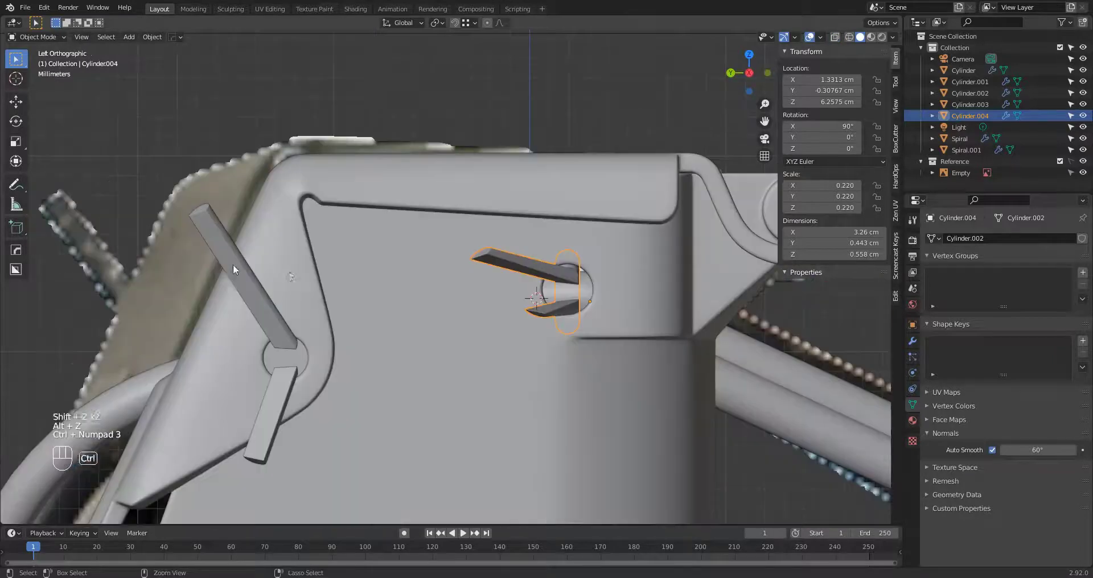
key(Tab)
key(g)
click(652, 261)
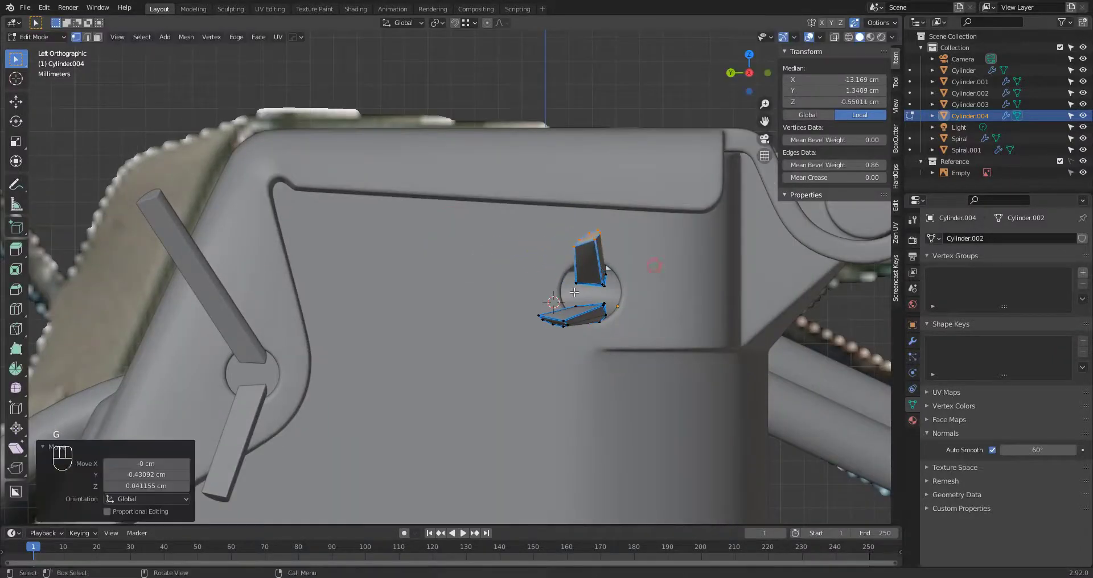
Step: Move the duplicated pin's lower leg end about 0.15 cm along Y toward the pin hole and refine its faces
key(alt+z)
drag(523, 305, 572, 343)
key(alt+z)
key(g)
click(621, 335)
scroll(639, 316, up, 3)
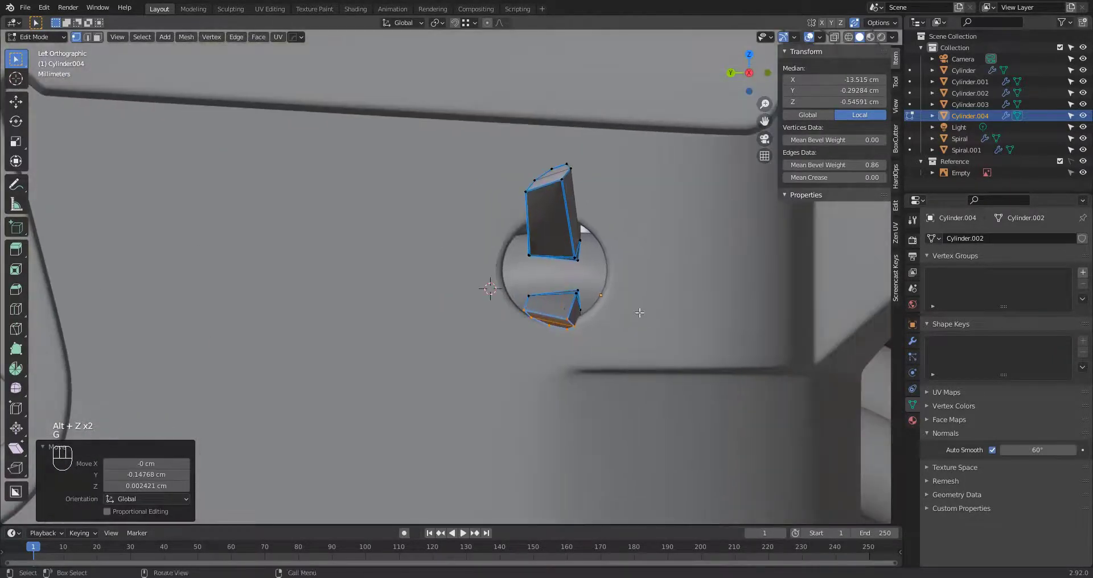
click(654, 284)
middle_drag(655, 285, 675, 309)
key(3)
click(548, 323)
shift+click(544, 341)
click(619, 331)
scroll(471, 339, down, 3)
key(Tab)
Step: Adjust the duplicated pin's lower leg end in the front view, moving it down about 0.066 cm
key(KP_3)
key(KP_1)
key(Tab)
scroll(511, 320, up, 3)
key(1)
key(alt+z)
click(493, 317)
key(g)
click(494, 316)
scroll(449, 288, down, 4)
key(shift+z)
key(shift+z)
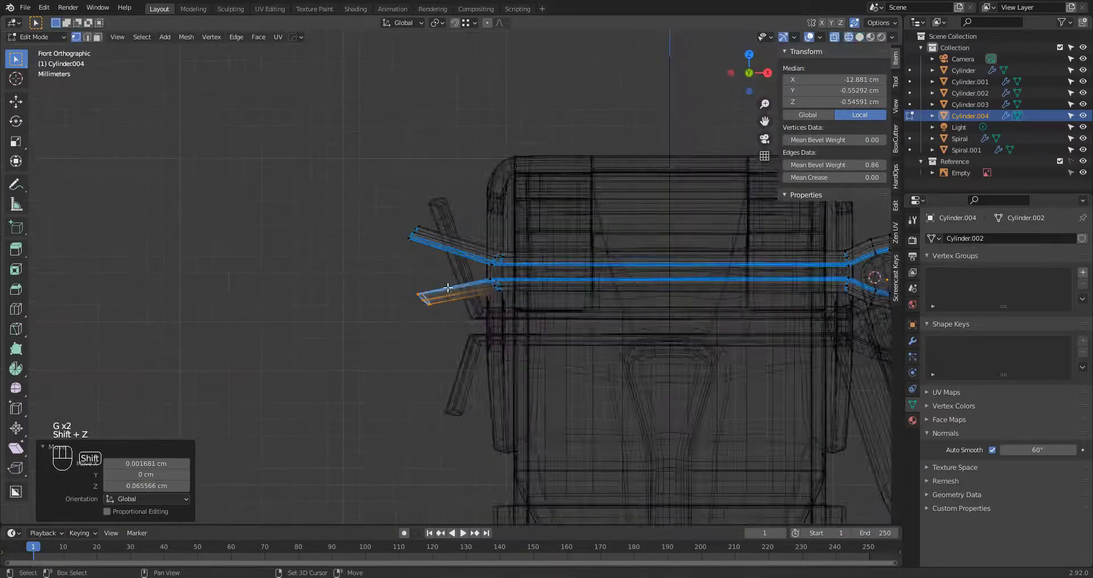
key(alt+z)
key(Tab)
middle_drag(447, 289, 551, 292)
middle_drag(450, 310, 180, 321)
Step: Move the vertices of the duplicated pin's loop outward along X, away from the fuze head
key(KP_1)
scroll(516, 321, up, 4)
key(Tab)
key(alt+z)
drag(504, 224, 599, 322)
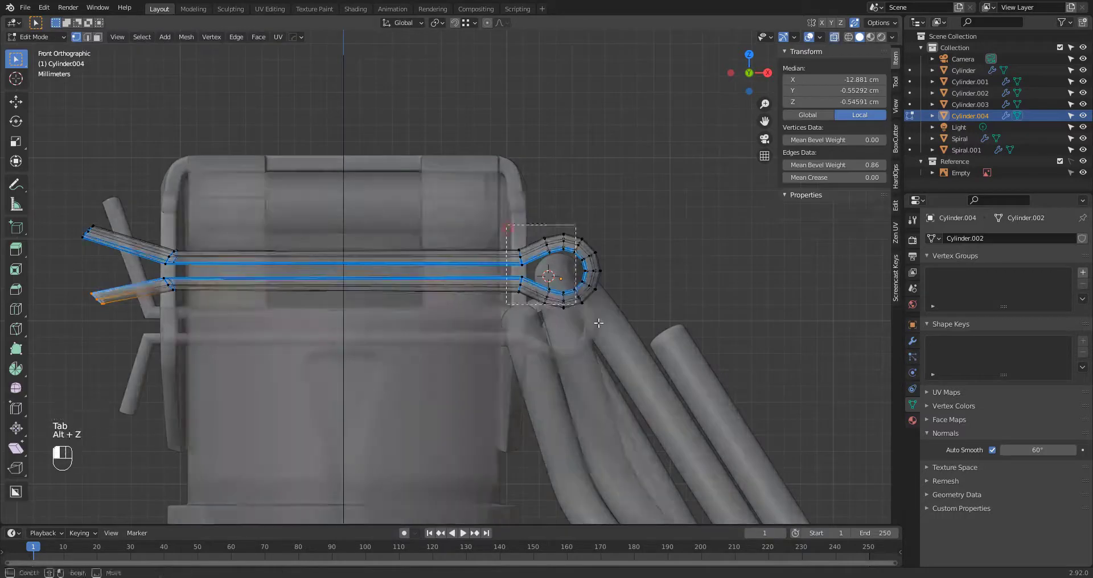
key(g)
click(651, 327)
key(Tab)
Step: Move the triangular ring about 0.094 cm along X to sit inside the extended pin loop
click(631, 357)
key(alt+z)
click(630, 357)
key(g)
click(650, 358)
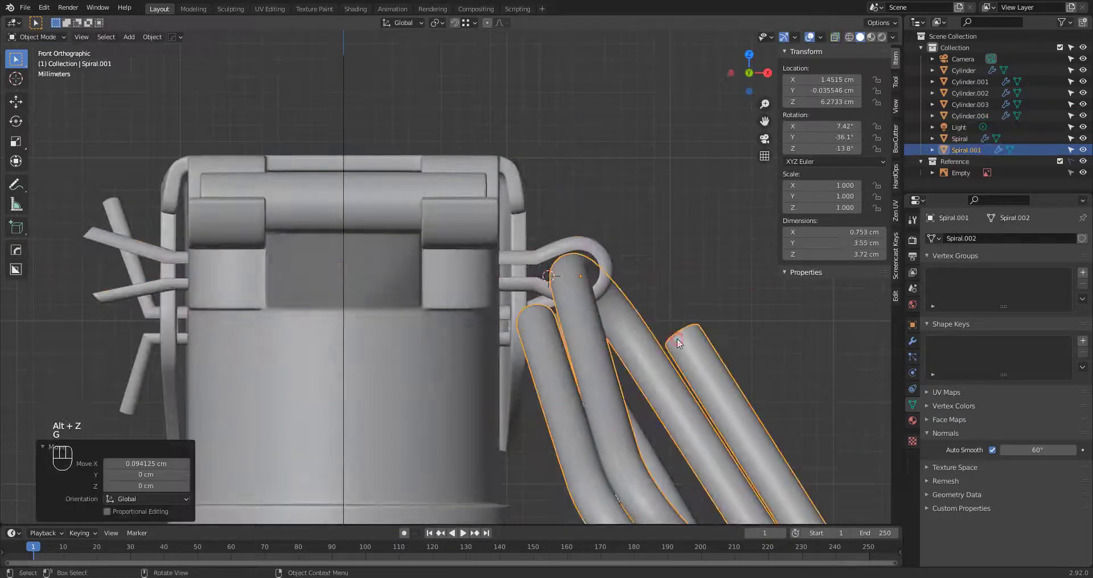
Step: Move the triangular ring about 0.017 cm up so it sits in the pin loop
key(g)
middle_drag(669, 358, 540, 356)
scroll(541, 356, down, 5)
key(Tab)
key(Tab)
middle_drag(676, 369, 597, 266)
click(361, 343)
Step: Rotate the triangular ring by about -5.25° in the back view
key(KP_1)
key(ctrl+KP_1)
scroll(660, 265, up, 2)
key(r)
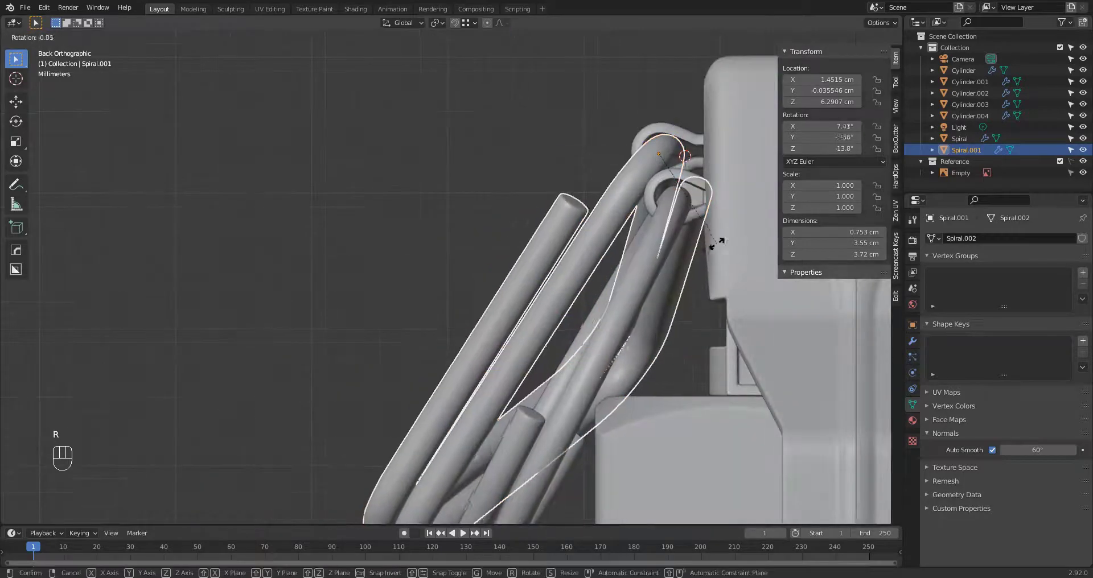
click(729, 246)
scroll(711, 268, down, 2)
middle_drag(699, 282, 675, 283)
key(KP_1)
key(ctrl+KP_1)
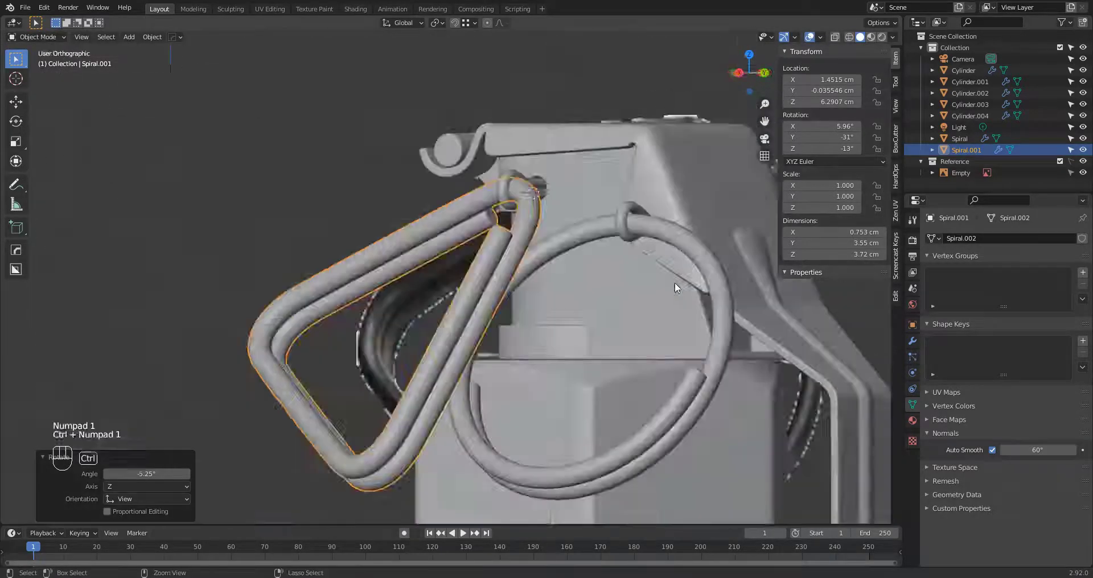
Step: Fine-tune the triangular ring's rotation in the back view and save the file
key(r)
click(675, 282)
middle_drag(640, 324, 691, 330)
scroll(623, 310, down, 3)
key(KP_3)
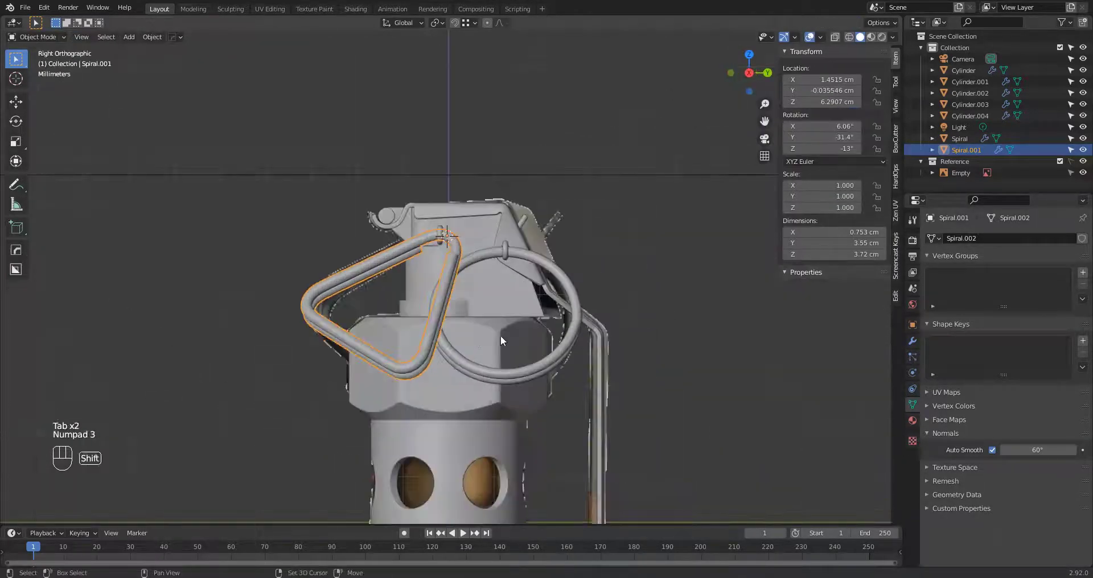
scroll(579, 296, up, 4)
key(ctrl+s)
Step: Isolate the grenade body's mesh and give the vertical corner edges of its upper hex section a bevel weight of 1
key(n)
shift+middle_drag(580, 295, 604, 382)
scroll(541, 278, down, 2)
click(531, 364)
key(Tab)
key(KP_Divide)
scroll(529, 318, up, 4)
key(n)
shift+middle_drag(603, 381, 603, 271)
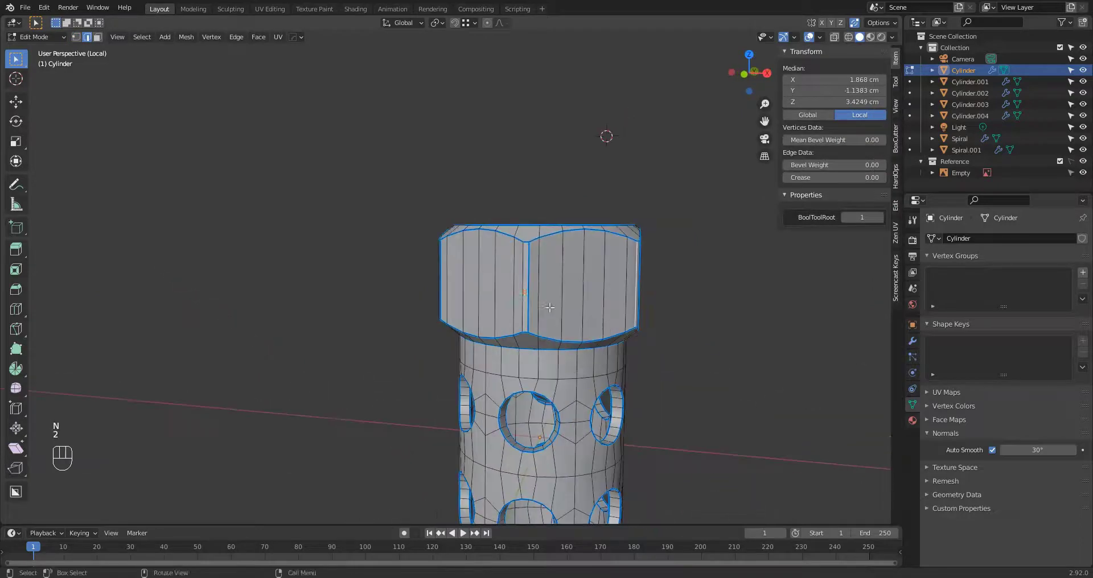
shift+click(525, 294)
middle_drag(525, 294, 593, 316)
key(ctrl+z)
middle_drag(290, 304, 421, 319)
shift+click(318, 310)
shift+click(345, 312)
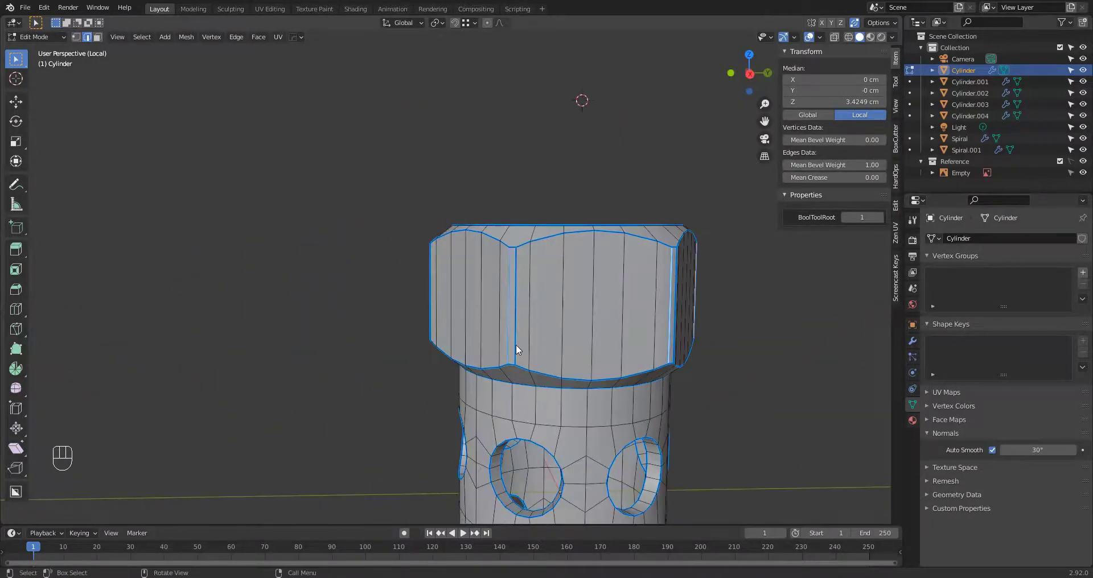
Step: Give the vertical corner edges of the body's lower hex section a bevel weight of 1
key(Tab)
middle_drag(665, 365, 554, 346)
middle_drag(512, 484, 497, 386)
scroll(520, 383, up, 2)
key(Tab)
shift+click(309, 382)
middle_drag(309, 382, 350, 352)
shift+click(569, 359)
key(ctrl+z)
shift+click(386, 325)
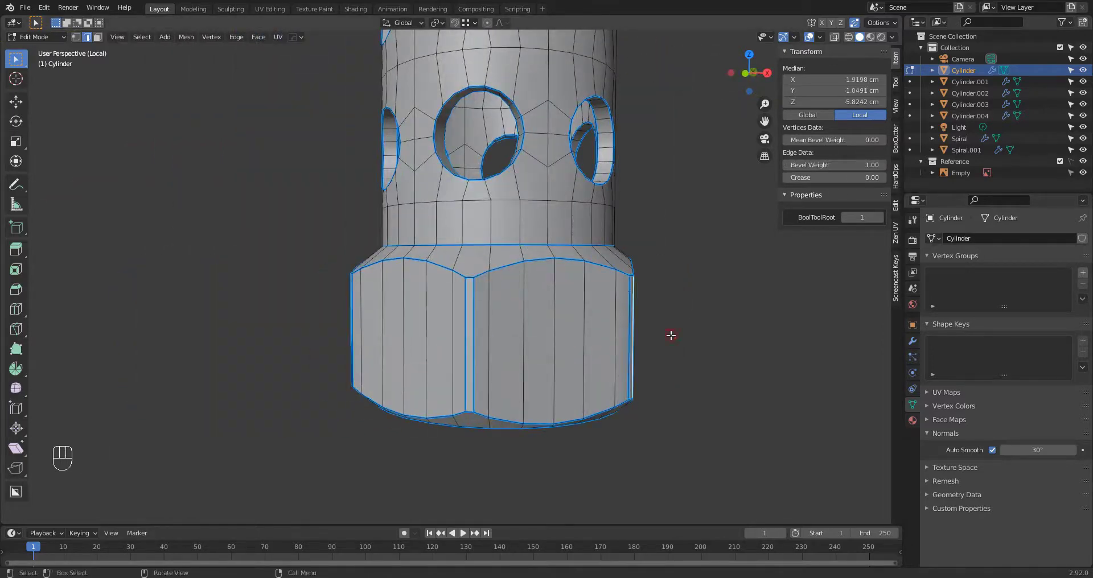
Step: Finish editing the body, bring the whole grenade back into view and save the file
key(Tab)
ctrl+middle_drag(596, 260, 555, 146)
key(slash)
scroll(696, 329, up, 3)
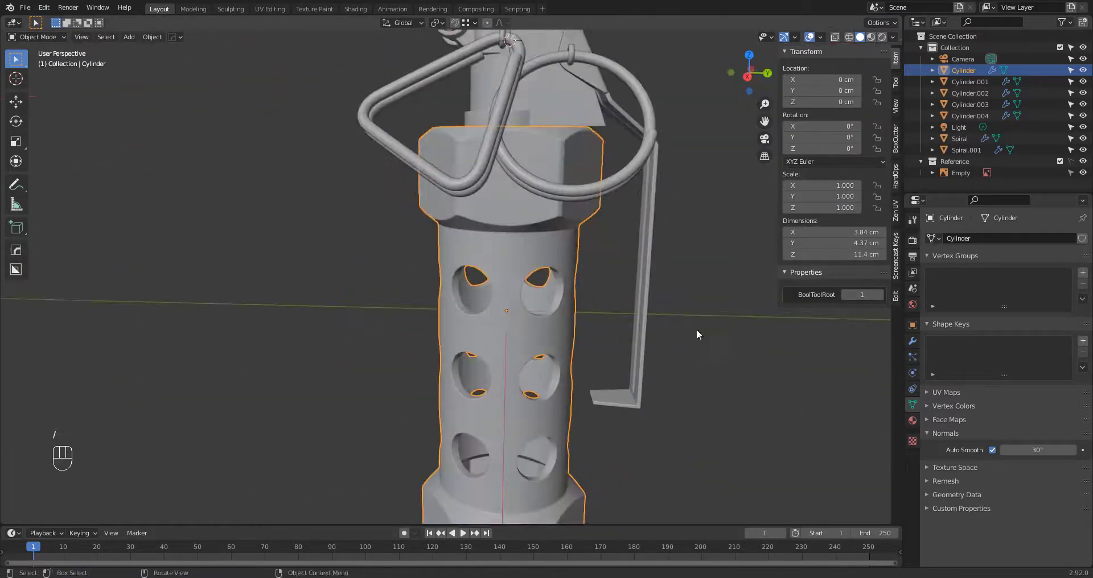
click(696, 329)
middle_drag(695, 329, 513, 296)
shift+middle_drag(512, 296, 469, 326)
key(ctrl+s)
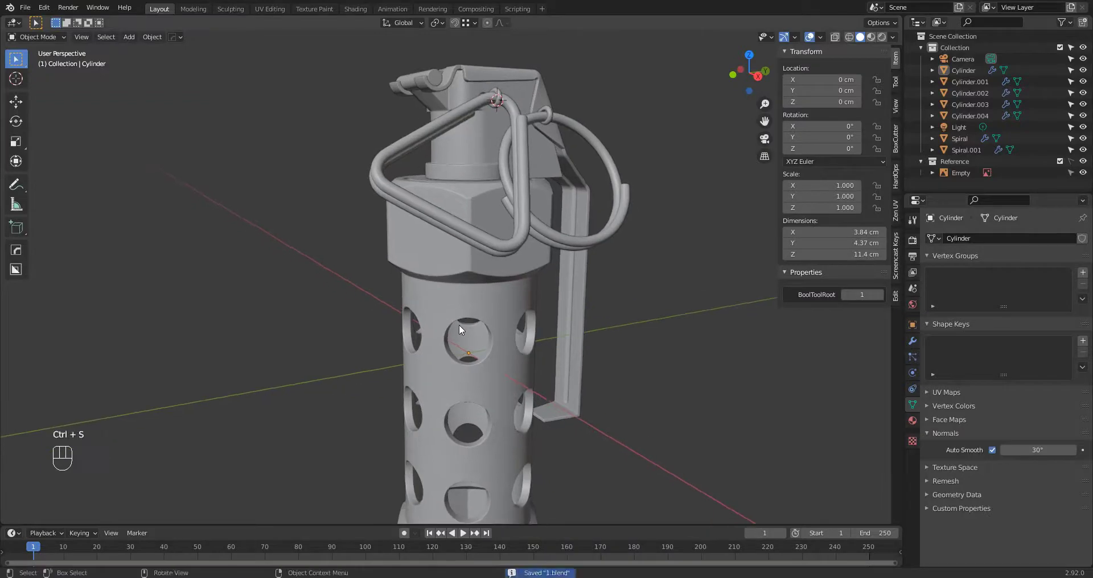
Step: Reset the 3D cursor to the world origin and add a cylinder with 24 vertices there
key(shift+Pause)
key(KP_3)
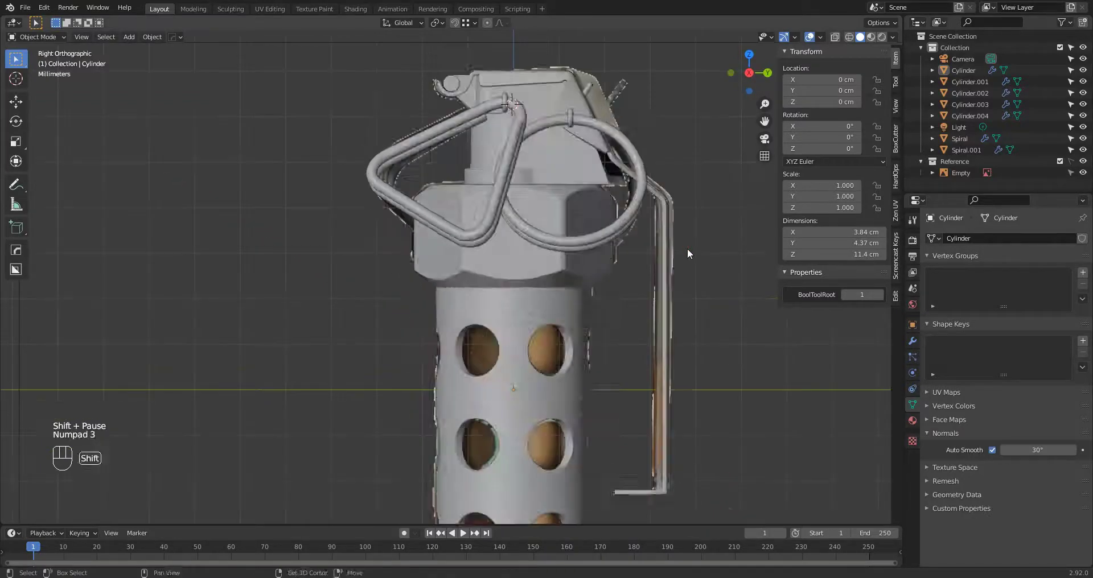
key(shift+z)
shift+middle_drag(558, 462, 560, 301)
key(shift+c)
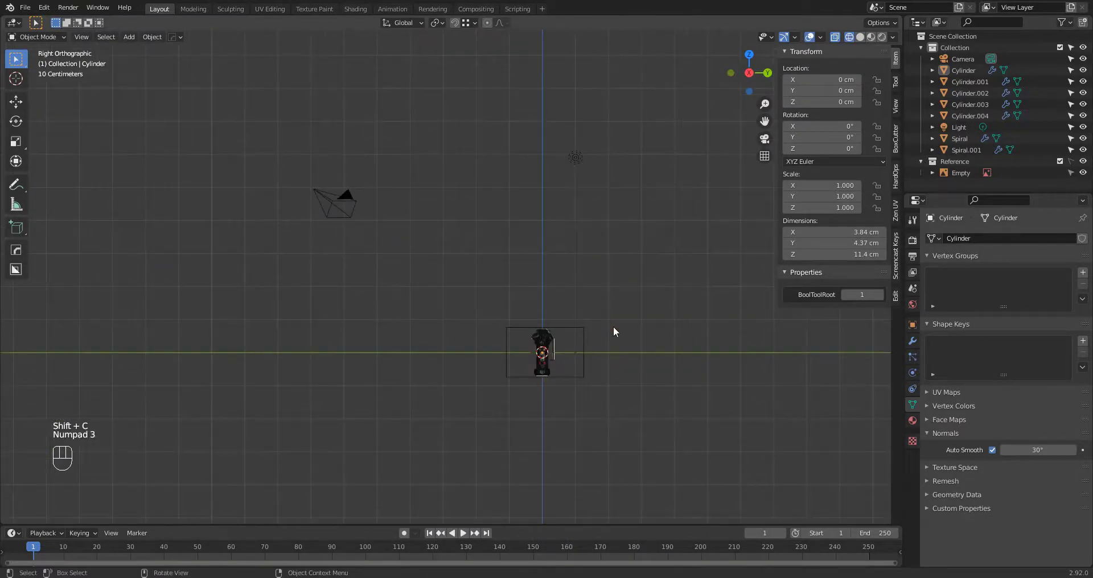
key(KP_Decimal)
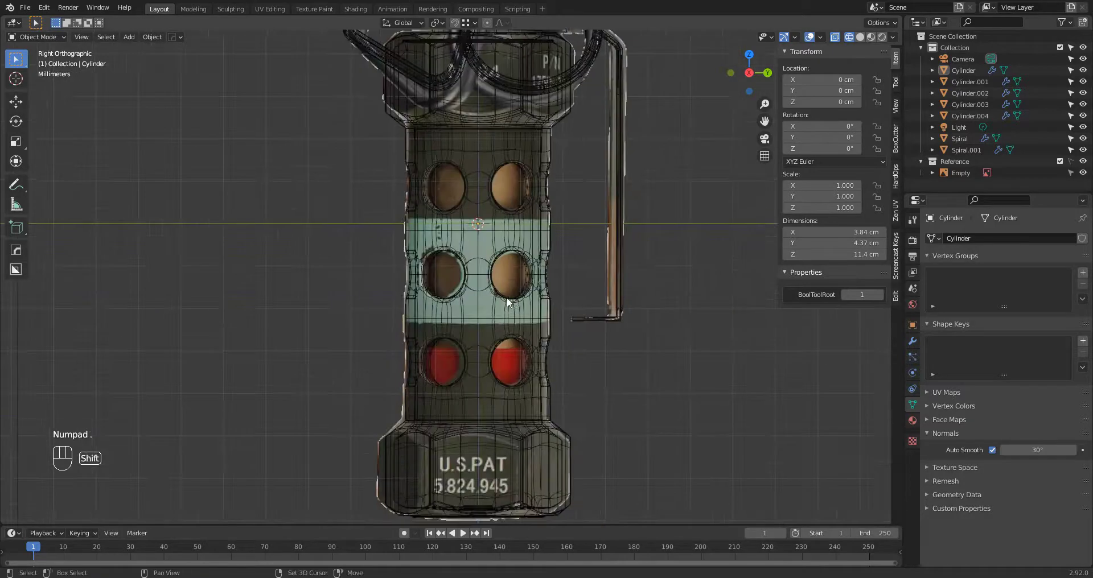
key(shift+a)
mouse_move(508, 300)
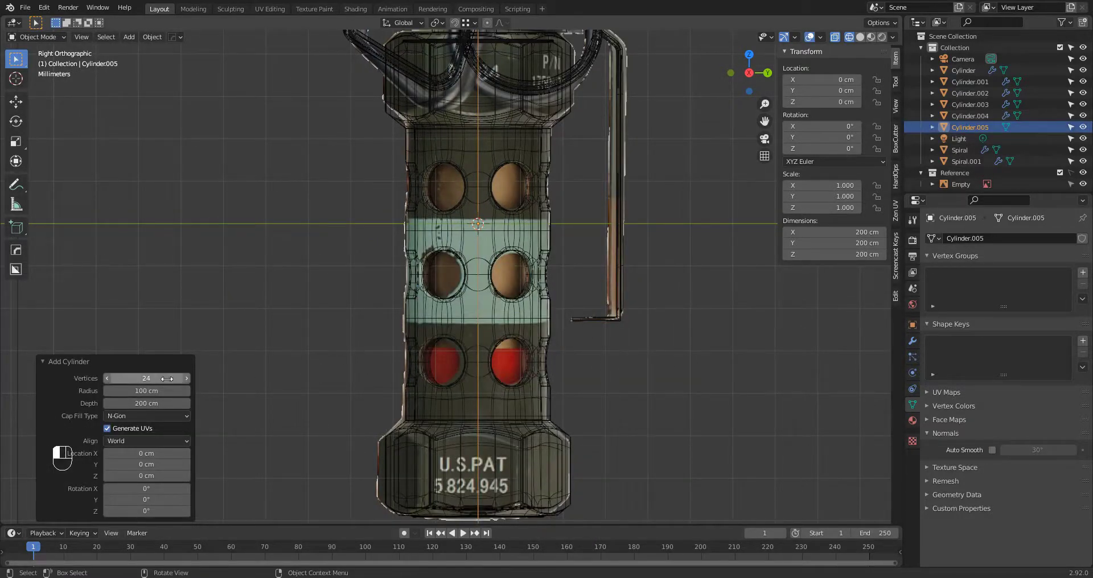
Step: Scale the new cylinder down to about 2.74 cm so it fits inside the body tube
scroll(580, 364, down, 10)
click(579, 364)
click(604, 360)
key(s)
click(481, 285)
key(s)
click(528, 316)
scroll(501, 298, up, 9)
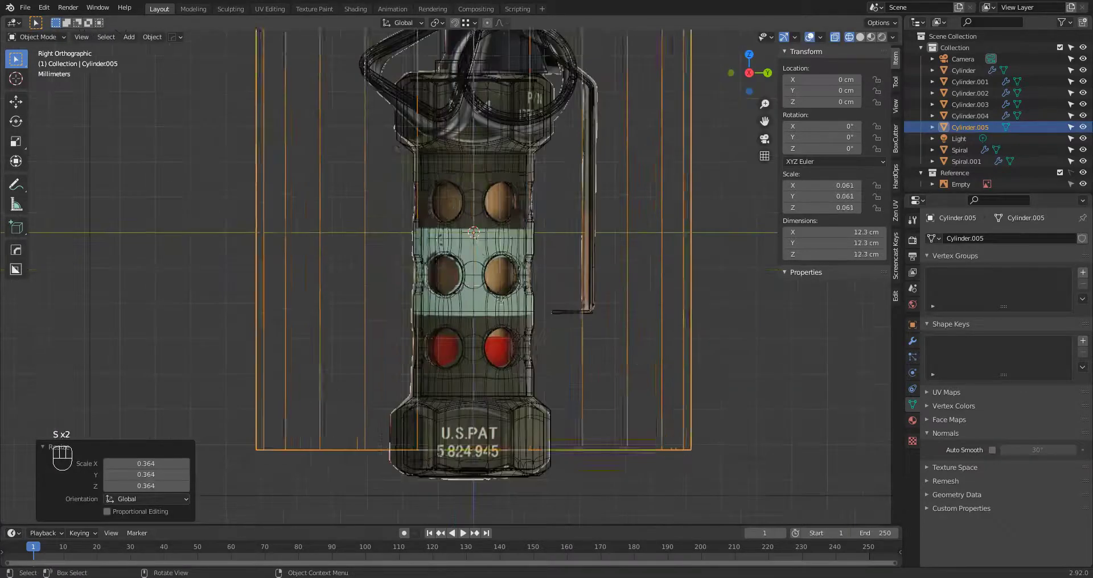
key(s)
click(499, 292)
scroll(500, 292, up, 5)
shift+middle_drag(499, 292, 494, 370)
key(s)
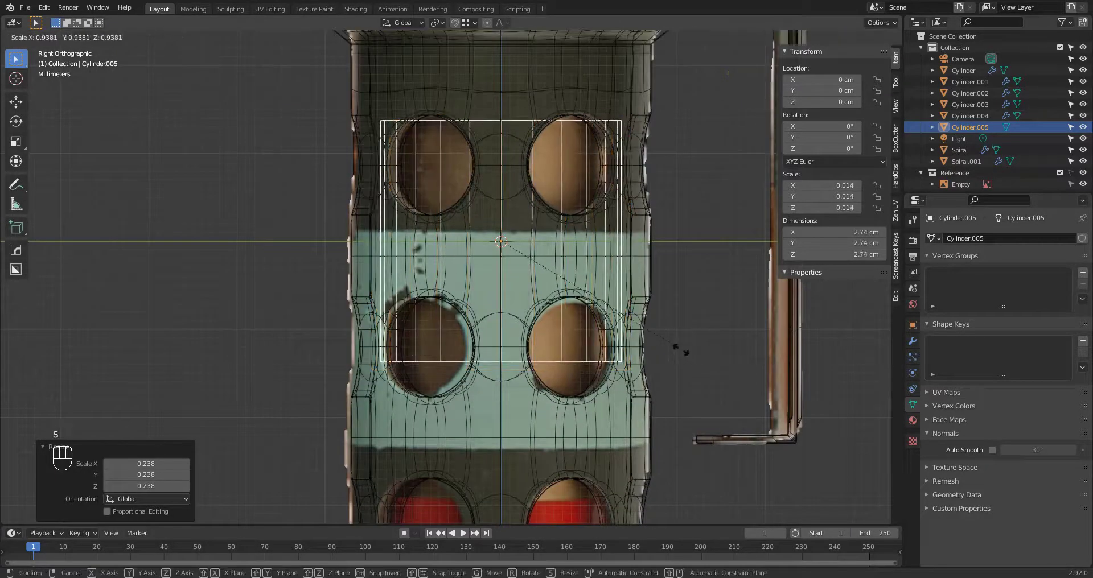
click(680, 350)
scroll(661, 356, down, 1)
key(shift+z)
shift+middle_drag(606, 389, 614, 273)
scroll(544, 305, down, 2)
Step: Apply the cylinder's scale and move its bottom vertices about 2.46 cm down along Z
key(Tab)
key(Tab)
key(ctrl+a)
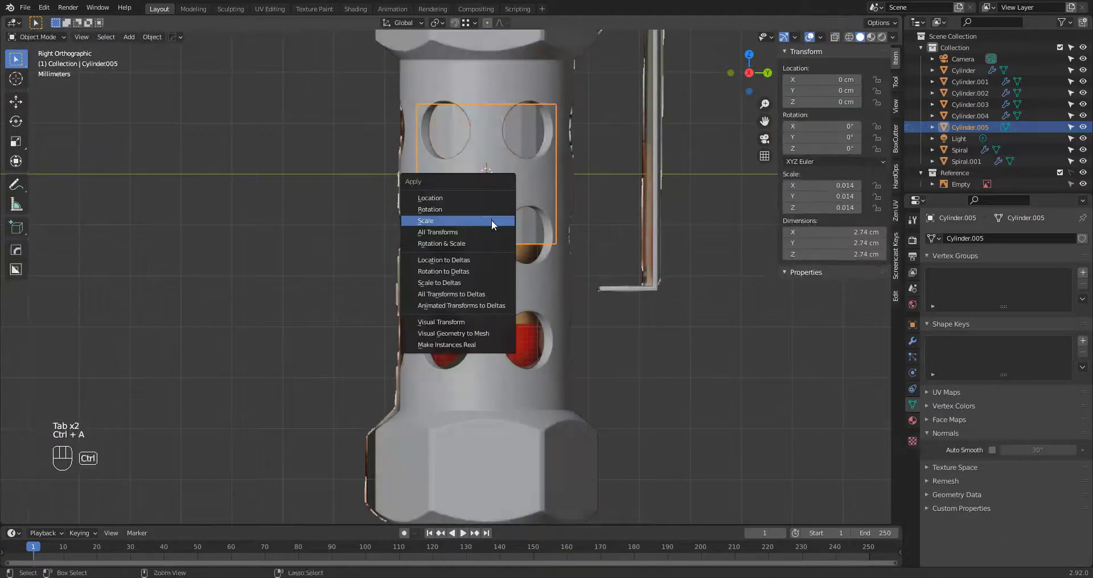
click(490, 221)
key(Tab)
key(1)
key(alt+z)
key(alt+z)
key(g)
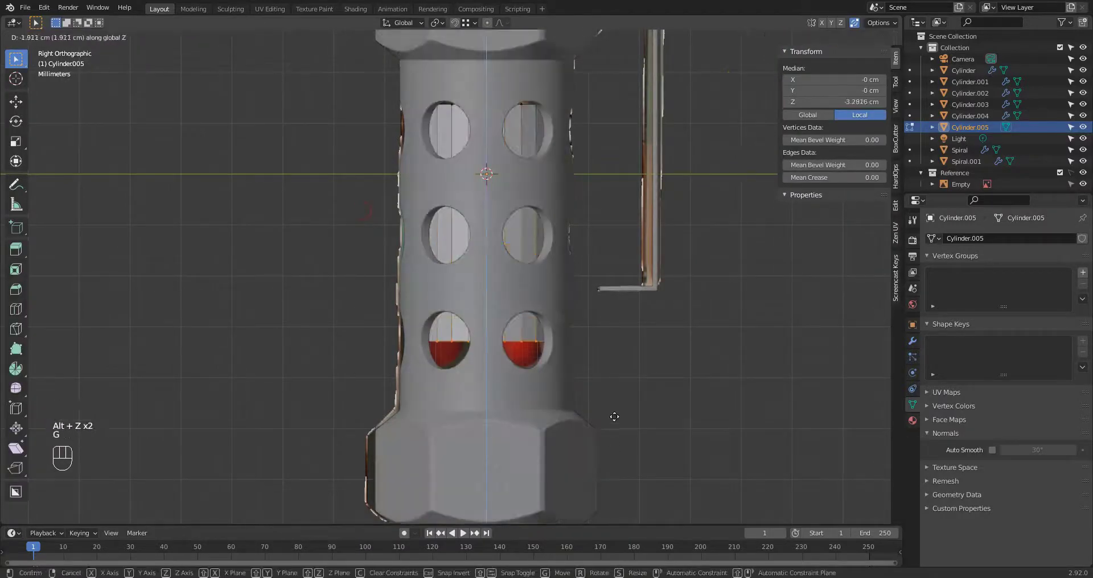
click(615, 435)
Step: Check the cutaway reference in Photos and lower the cylinder's bottom end another 0.62 cm or so along Z
key(alt+Tab)
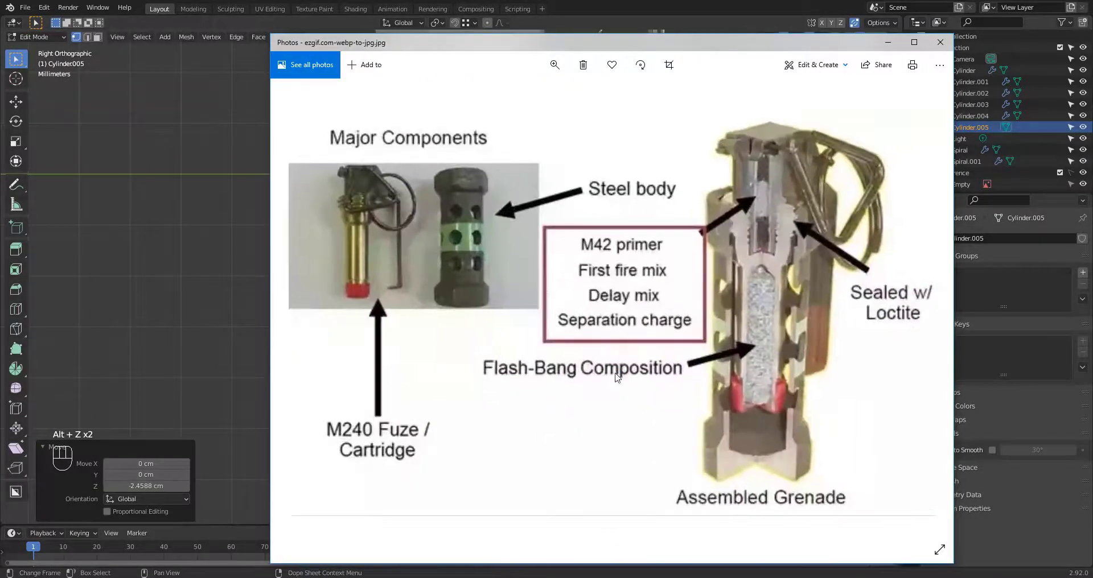
scroll(446, 291, down, 3)
scroll(478, 345, up, 3)
key(alt+Tab)
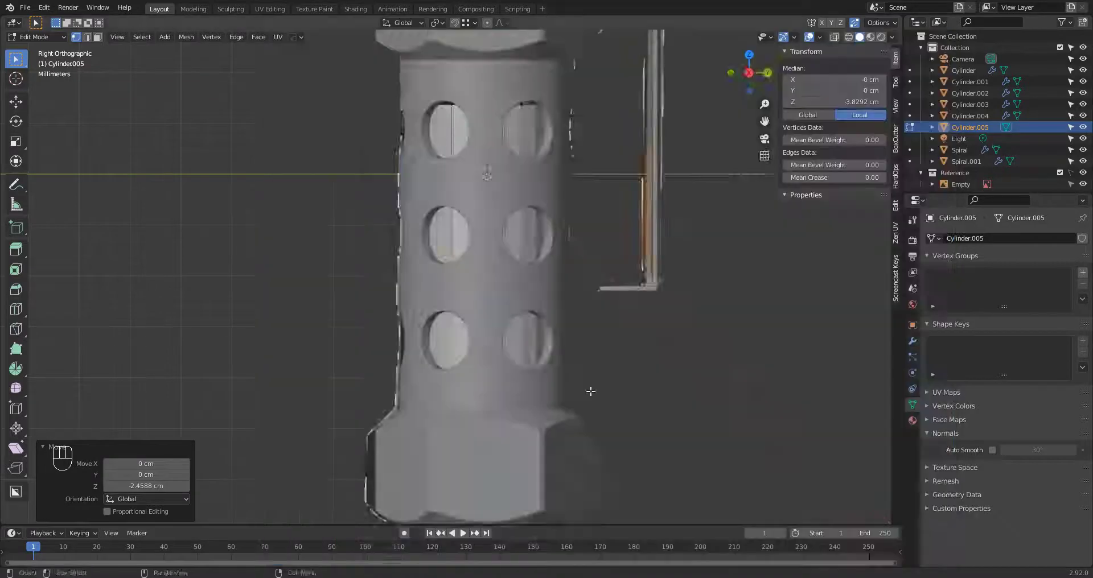
middle_drag(590, 391, 539, 353)
scroll(540, 353, down, 6)
key(KP_Decimal)
scroll(546, 268, down, 4)
middle_drag(613, 265, 559, 279)
key(g)
key(z)
click(580, 318)
scroll(575, 313, down, 3)
Step: Compare with the cutaway photo and raise the inner cylinder's top vertices about 0.37 cm along Z
key(alt+Tab)
scroll(386, 291, up, 2)
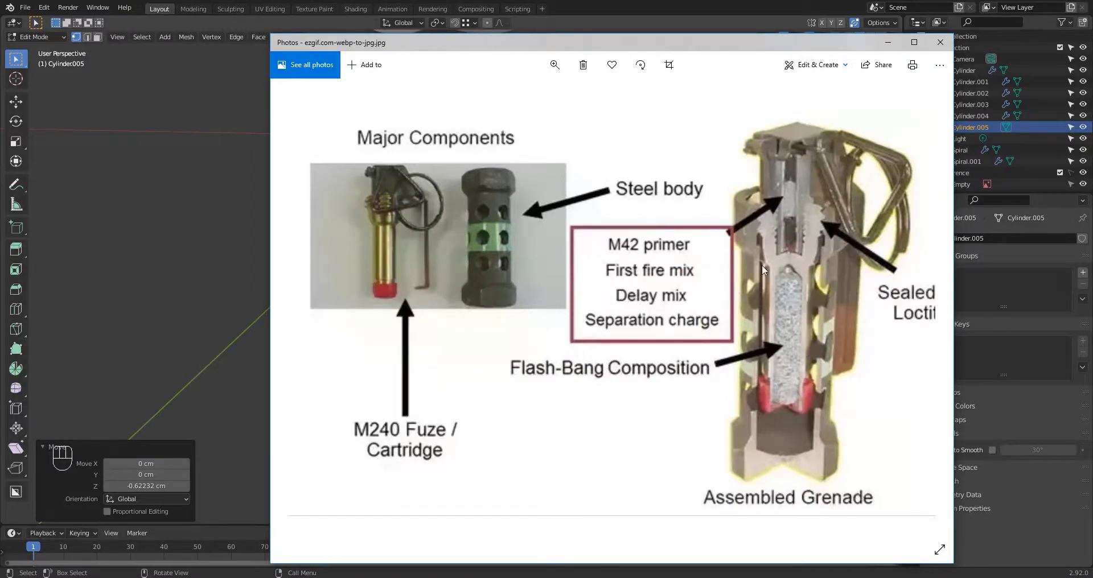
key(alt+Tab)
key(KP_3)
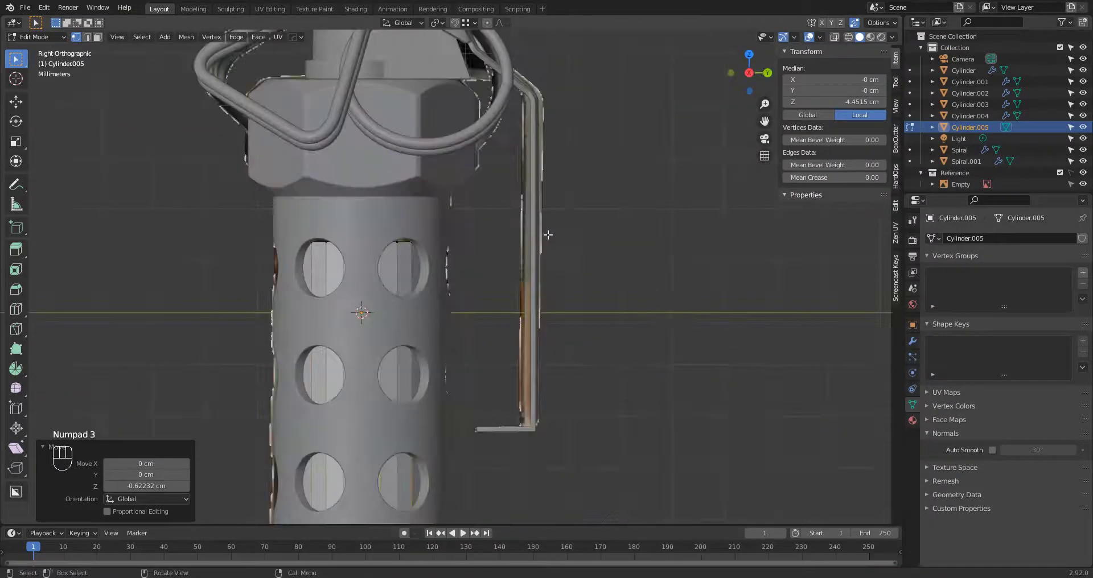
key(alt+z)
drag(474, 221, 256, 256)
scroll(364, 245, up, 1)
shift+middle_drag(369, 239, 460, 287)
key(g)
key(z)
click(465, 267)
Step: Extrude the cylinder's top end upward about 0.41 cm and scale it by about 1.136 to flare it
key(e)
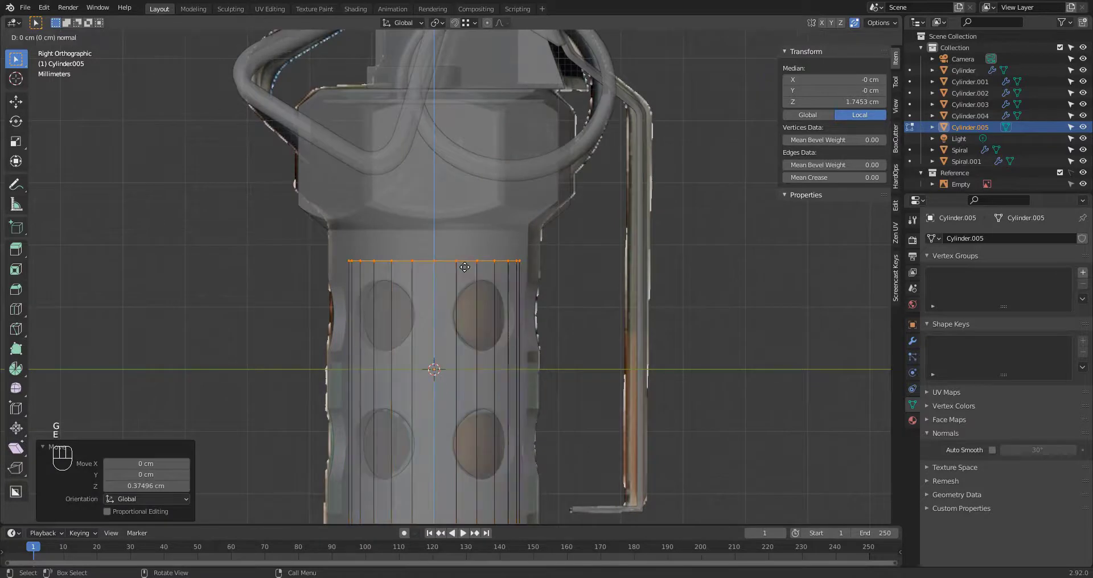
click(551, 244)
key(s)
click(562, 249)
Step: Extrude the flared end about 1.1 cm further up and compare the shape with the cutaway photo
key(e)
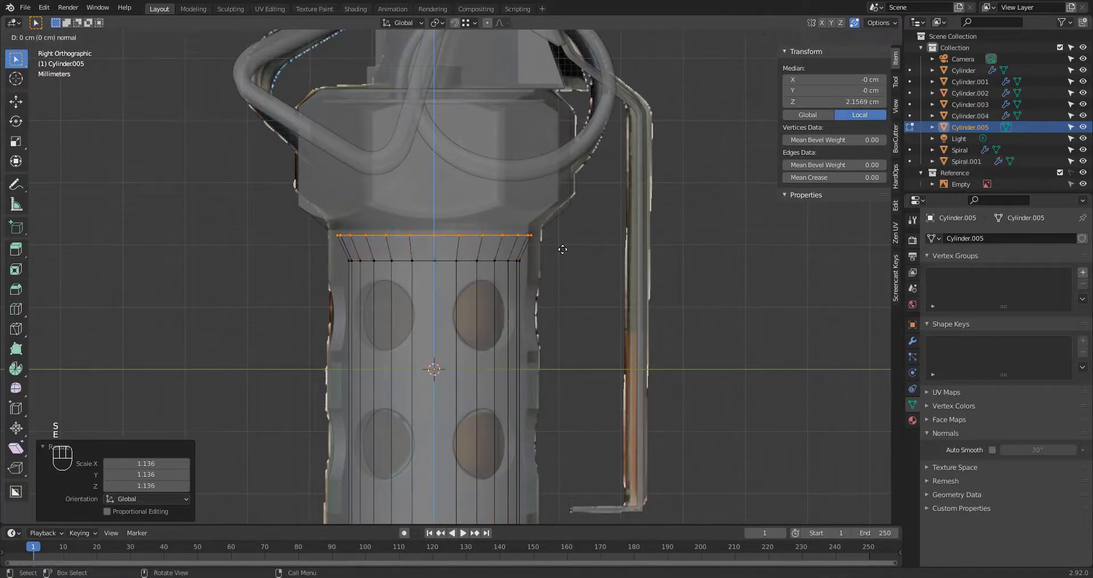
click(562, 185)
key(s)
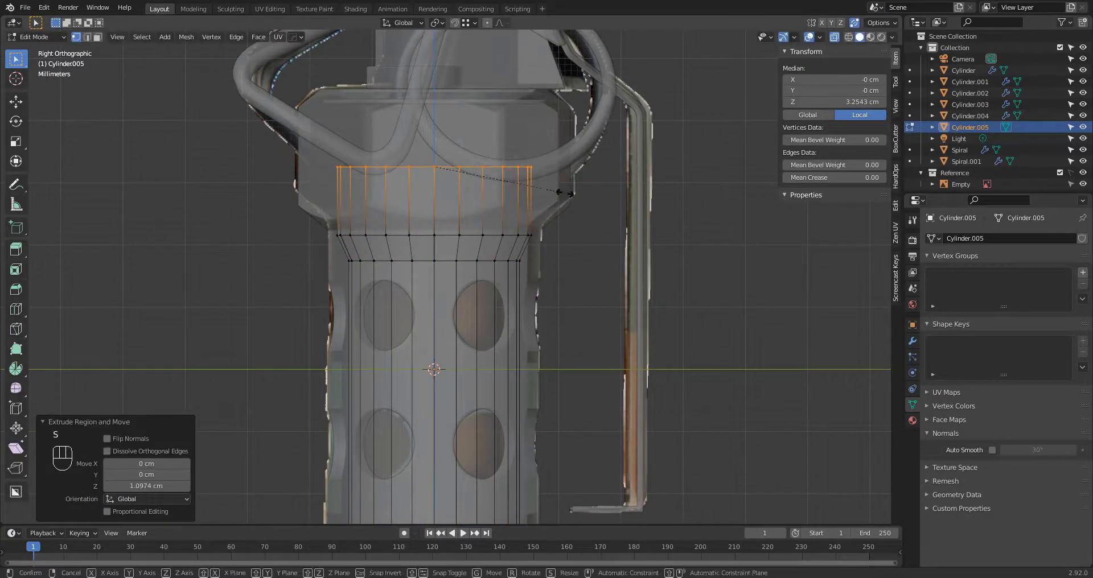
right_click(582, 198)
key(alt+Tab)
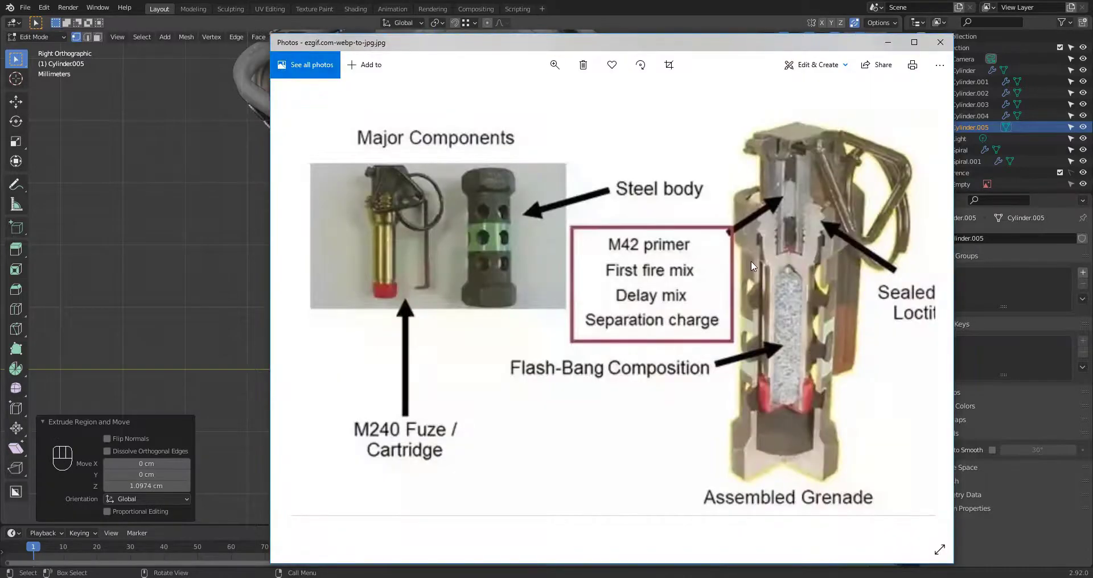
key(alt+Tab)
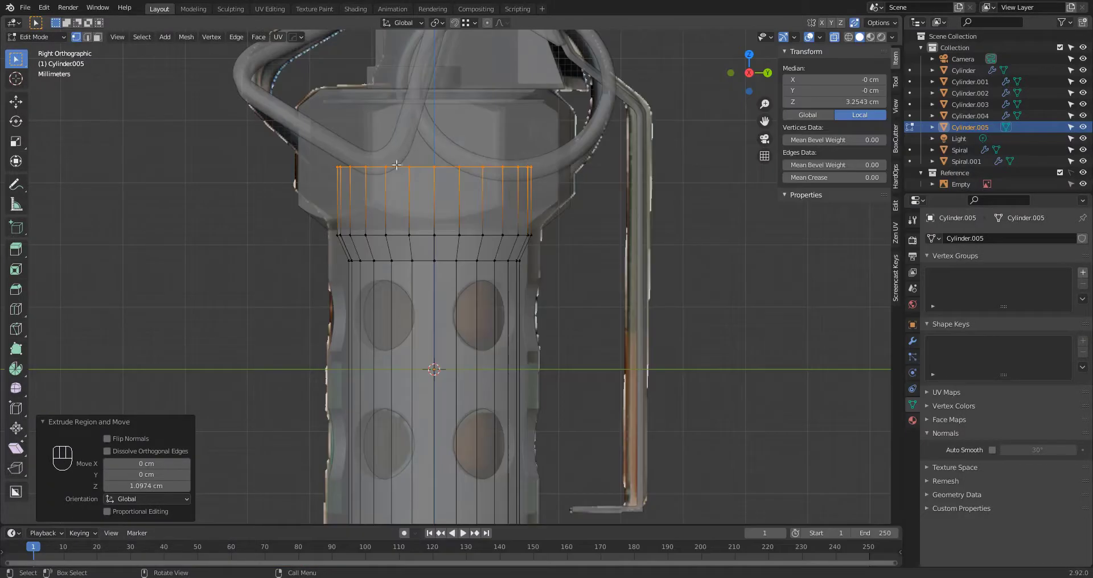
Step: Scale the cylinder's top end by about 1.16 and raise it along Z inside the upper hex section
key(s)
click(538, 195)
key(g)
key(z)
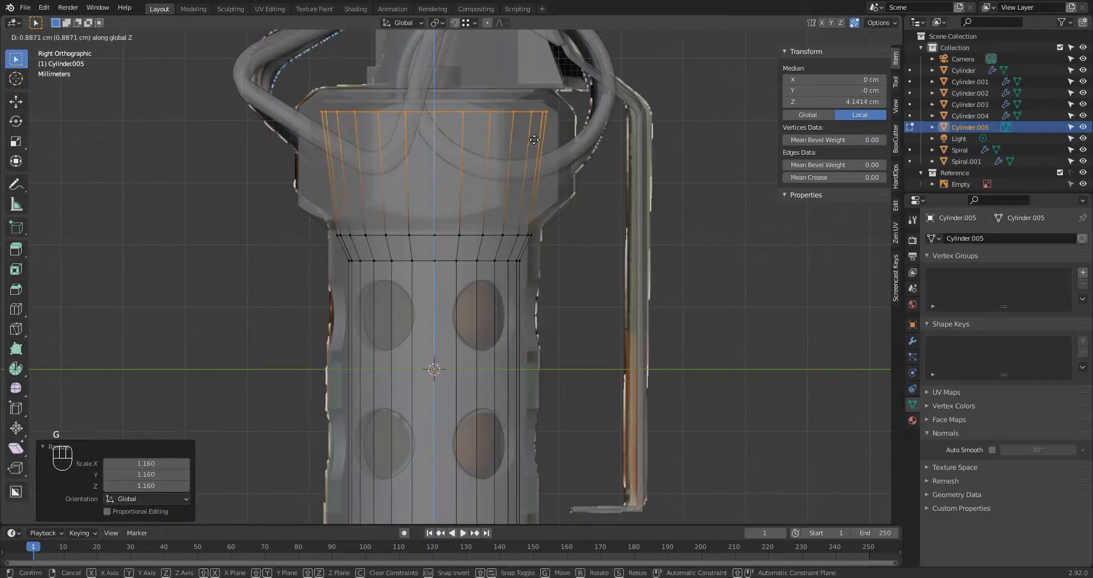
click(532, 143)
Step: Scale the edge loop above the flare by about 1.125 and move it about 0.22 cm up along Z
key(2)
click(525, 262)
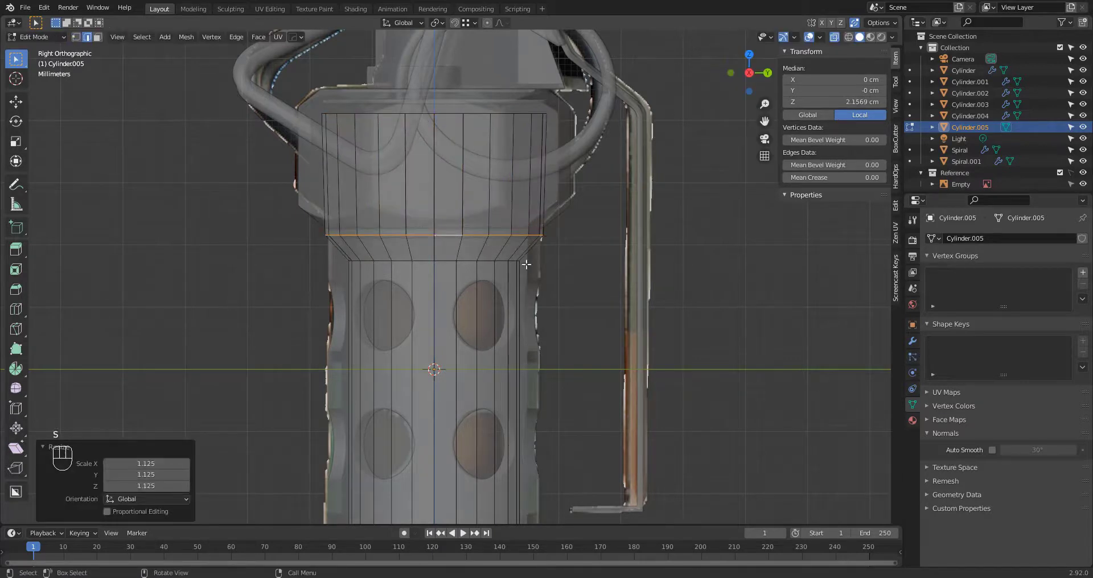
key(g)
click(526, 250)
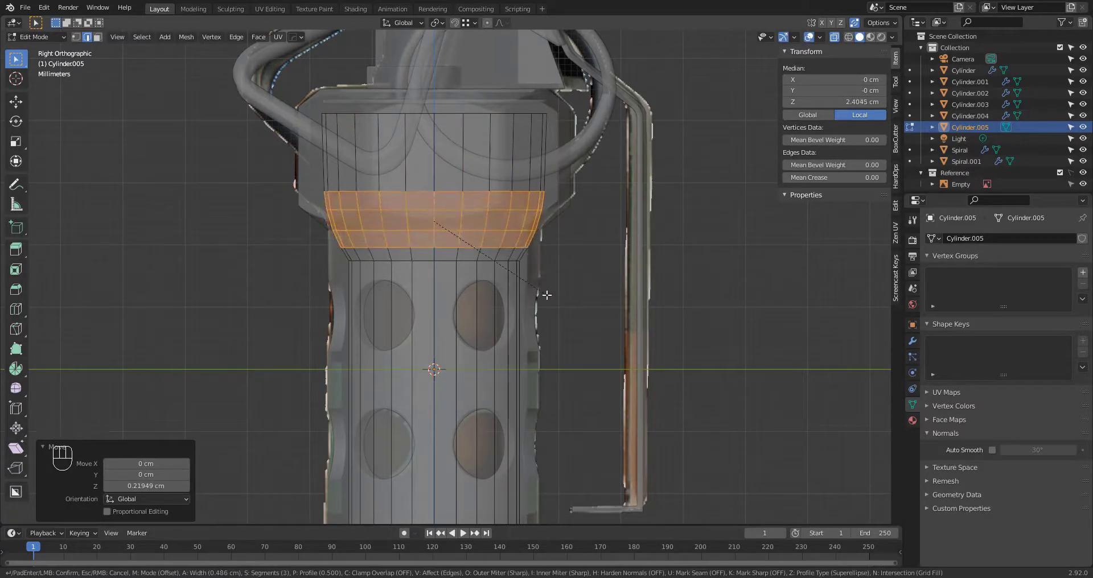
Step: Bevel that edge loop with 3 segments and a width of 0.425 cm, then recheck the cutaway photo
click(544, 289)
key(alt+Tab)
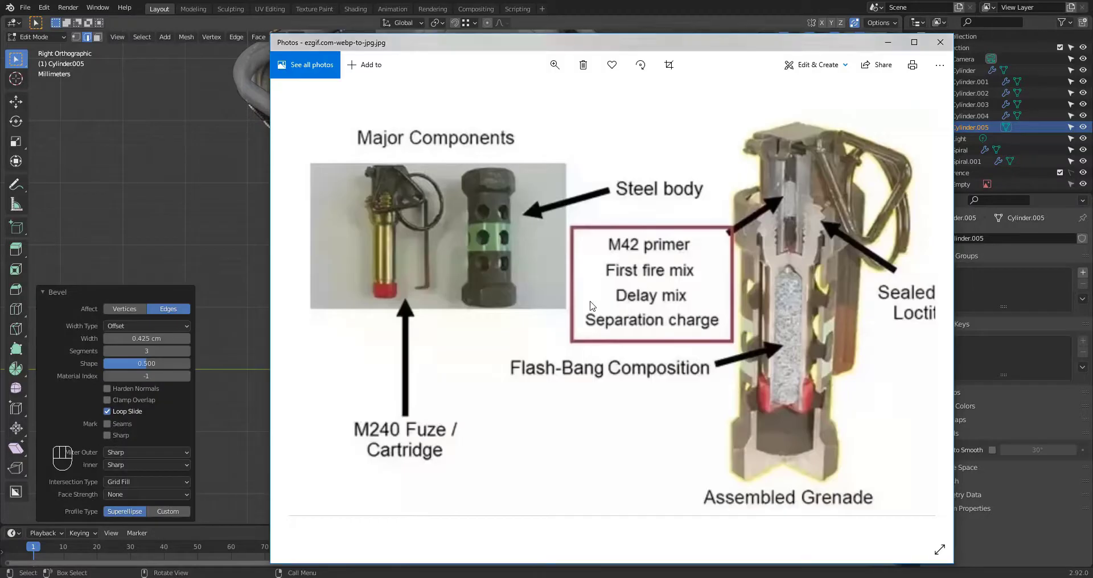
key(alt+Tab)
Step: Stretch the beveled band by about 1.443 along Z and move it about 0.27 cm up
click(471, 184)
key(g)
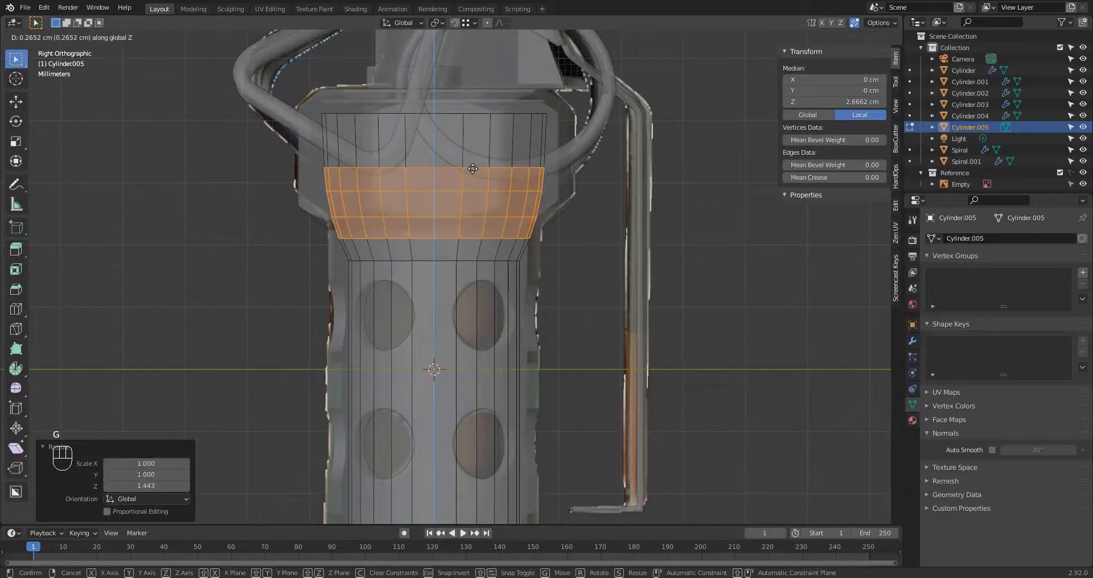
click(472, 168)
key(alt+z)
key(alt+z)
shift+middle_drag(471, 225, 499, 297)
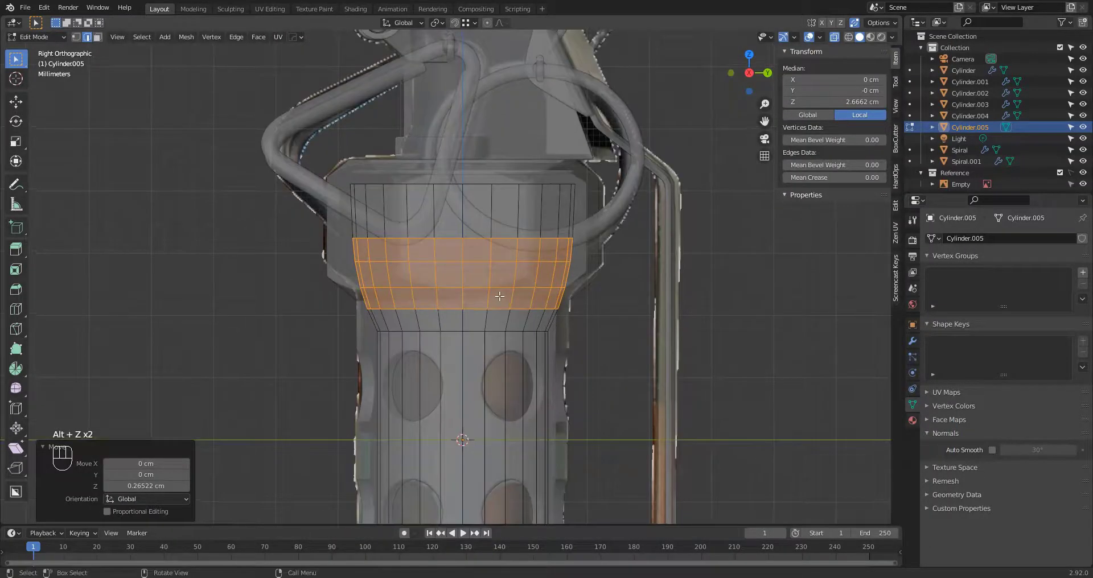
Step: Delete the faces of the inner cylinder's uppermost band together with its top cap
key(3)
drag(296, 168, 668, 236)
key(x)
click(633, 258)
key(alt+z)
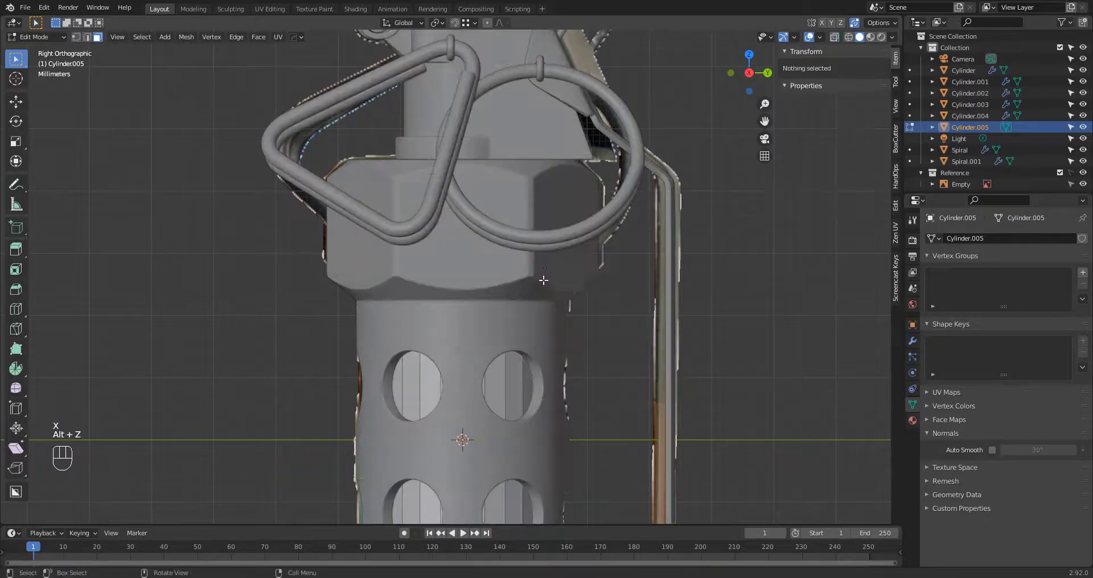
Step: Inspect how the inner tube sits behind the body's round holes
middle_drag(617, 257, 552, 307)
key(Tab)
scroll(572, 288, up, 3)
scroll(585, 329, down, 1)
key(Tab)
key(a)
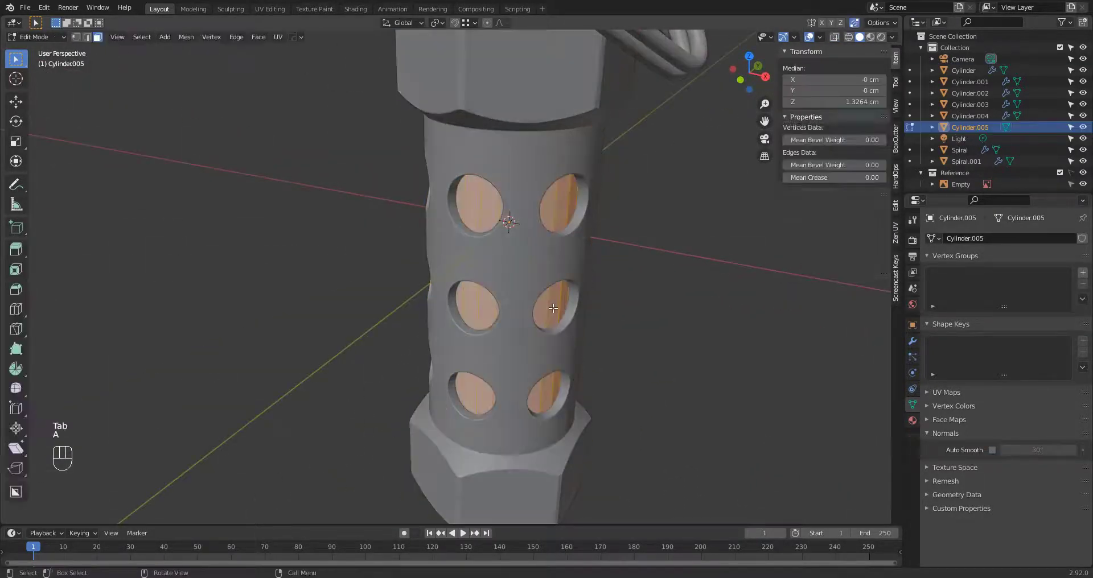
click(651, 392)
scroll(537, 254, down, 4)
Step: Scale the vertices of the inner tube's flared upper section by 0.916 in X and Y
key(KP_3)
key(alt+z)
scroll(537, 254, up, 7)
shift+middle_drag(537, 228, 579, 447)
key(1)
drag(277, 111, 643, 248)
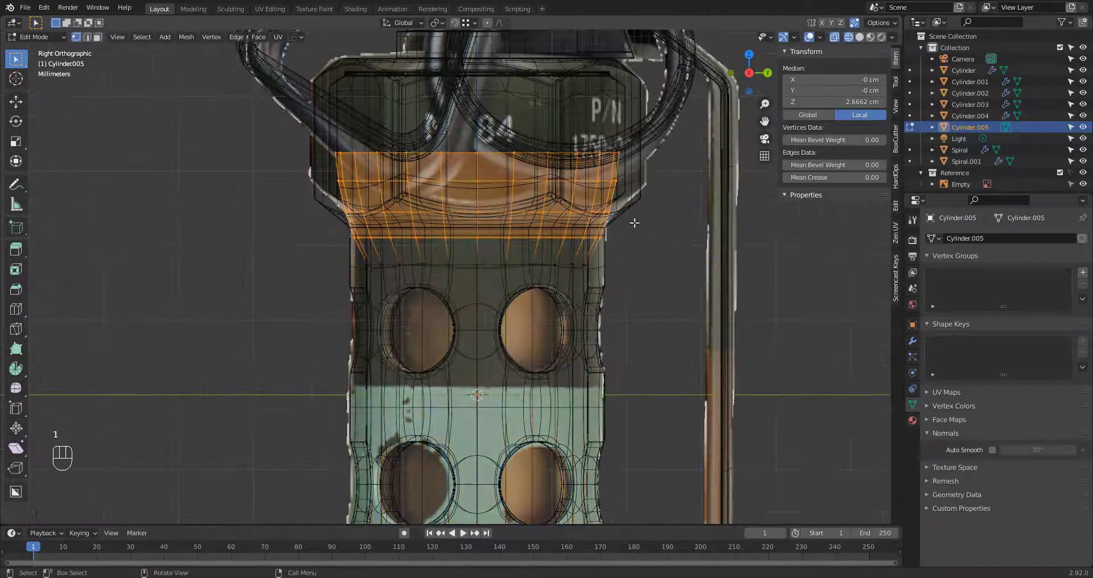
shift+middle_drag(635, 222, 636, 281)
key(s)
click(621, 282)
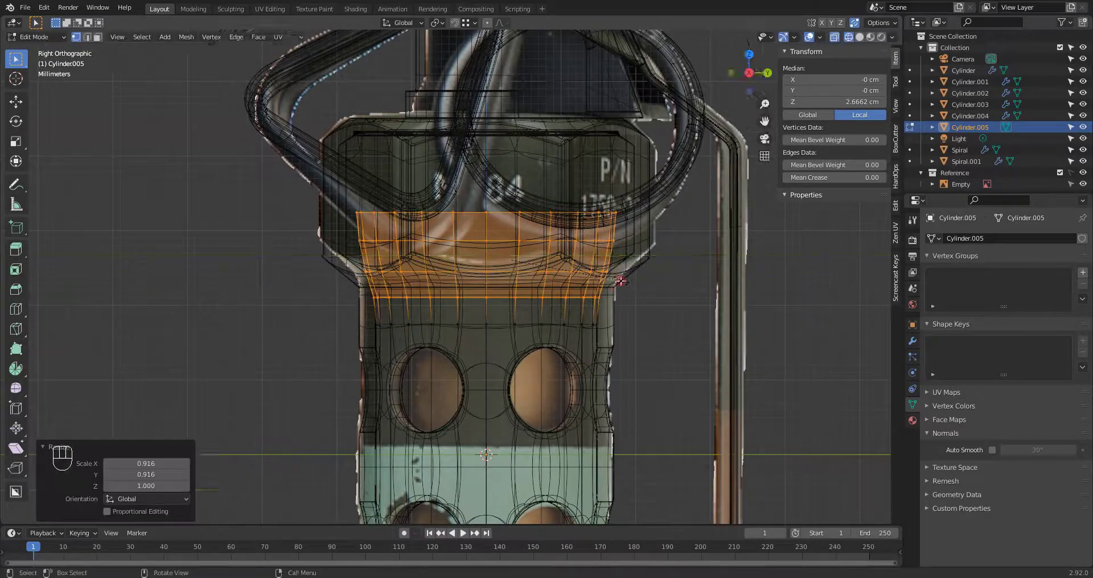
Step: Scale the edge loop in the lower part of the inner tube's flare by 1.014 and again by 0.990
scroll(495, 290, up, 3)
key(2)
alt+click(431, 268)
click(722, 296)
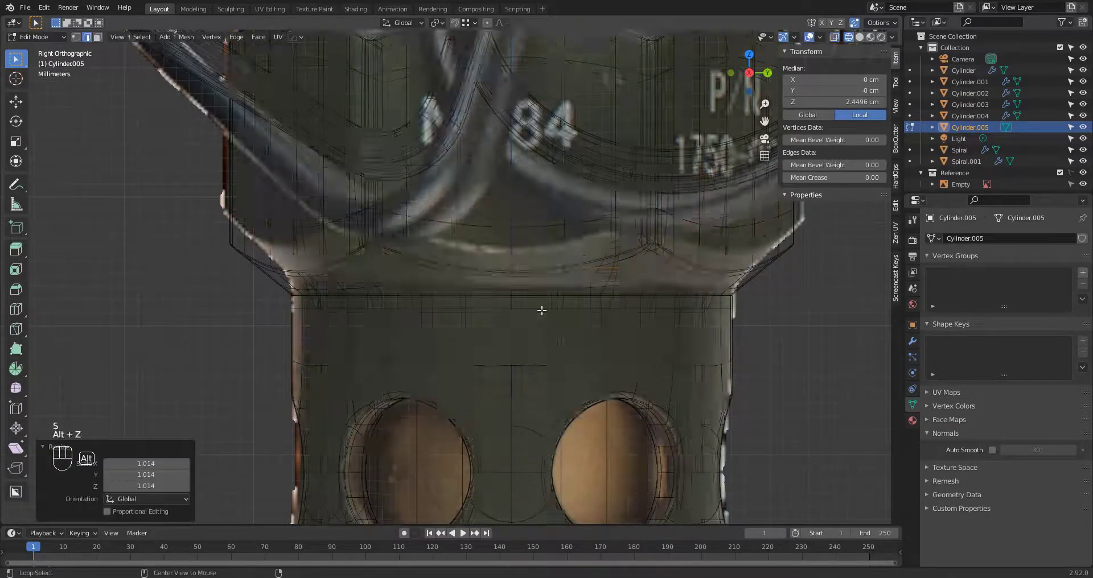
key(Tab)
key(Tab)
key(s)
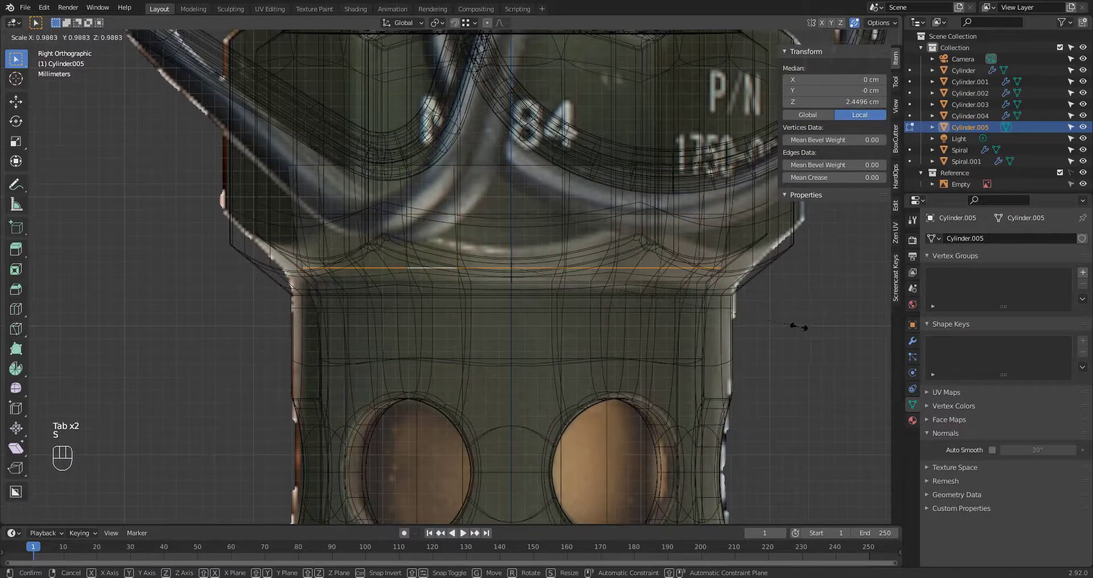
click(799, 327)
Step: Delete the faces of the flared section at the inner tube's upper end
scroll(629, 291, down, 4)
key(alt+z)
key(alt+z)
scroll(411, 293, up, 2)
key(shift+z)
key(shift+z)
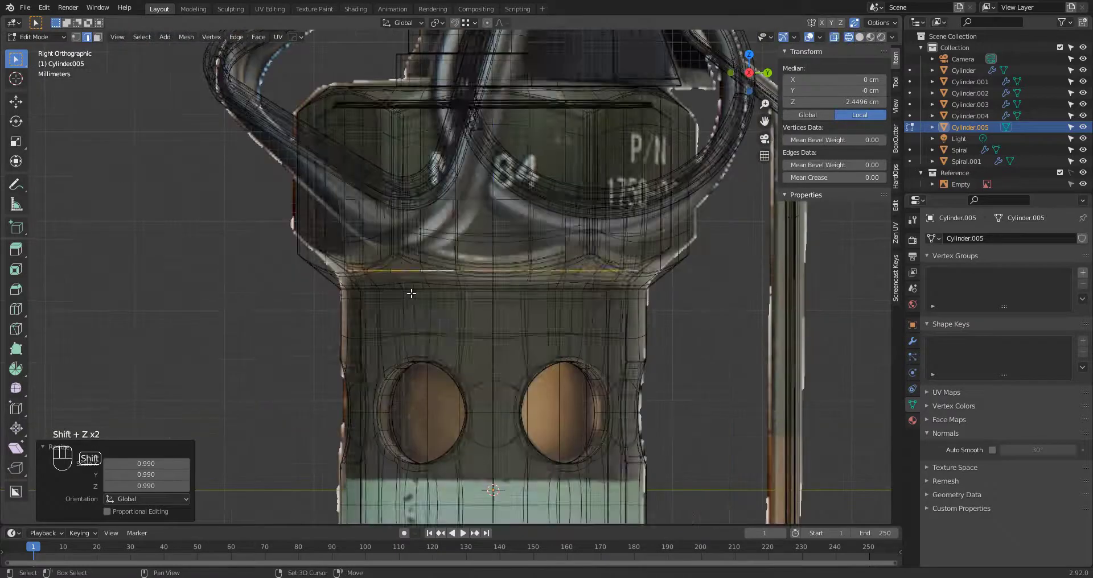
drag(292, 167, 750, 281)
key(3)
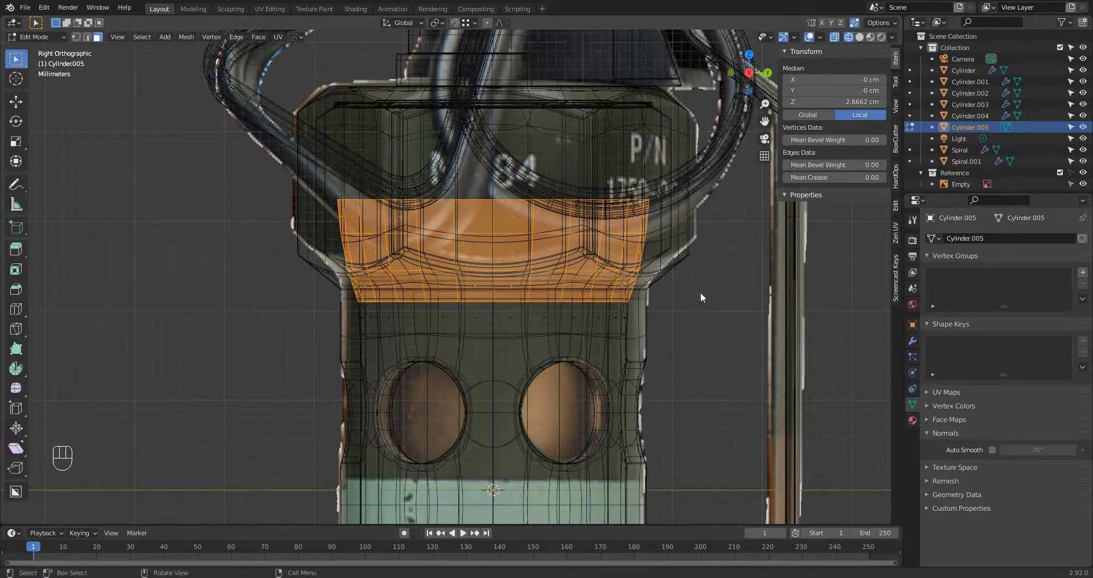
Step: Move the inner tube's uppermost edge loop slightly down along Z and return to Object Mode
key(1)
drag(303, 256, 721, 334)
key(2)
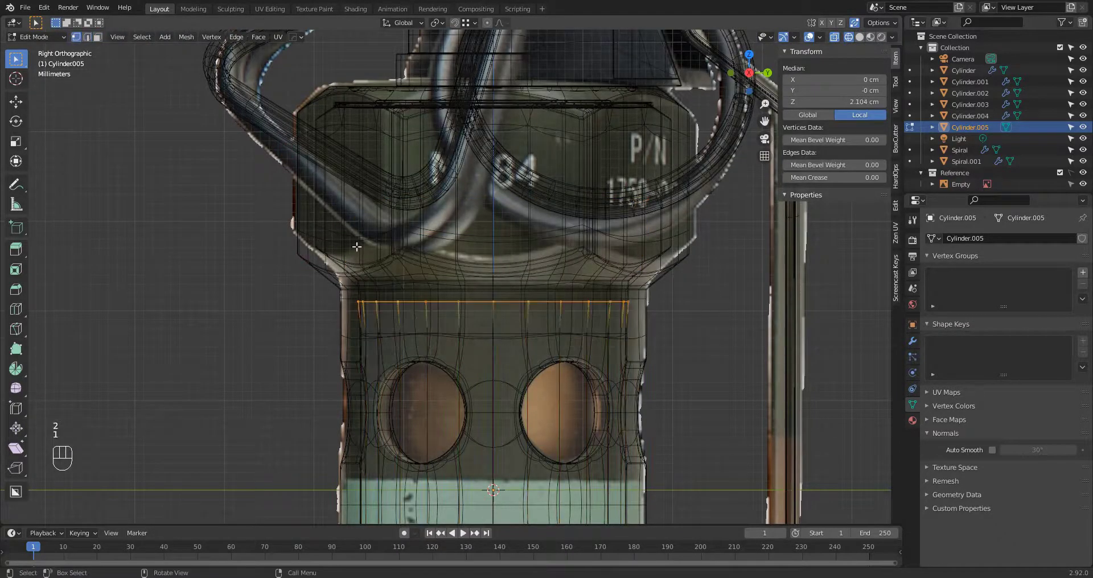
drag(294, 249, 782, 316)
drag(292, 295, 747, 315)
key(g)
key(z)
click(749, 347)
key(shift+z)
key(Tab)
Step: Compare the inner tube seen through the body's holes with the grenade reference photos and the cutaway picture
middle_drag(720, 326, 535, 365)
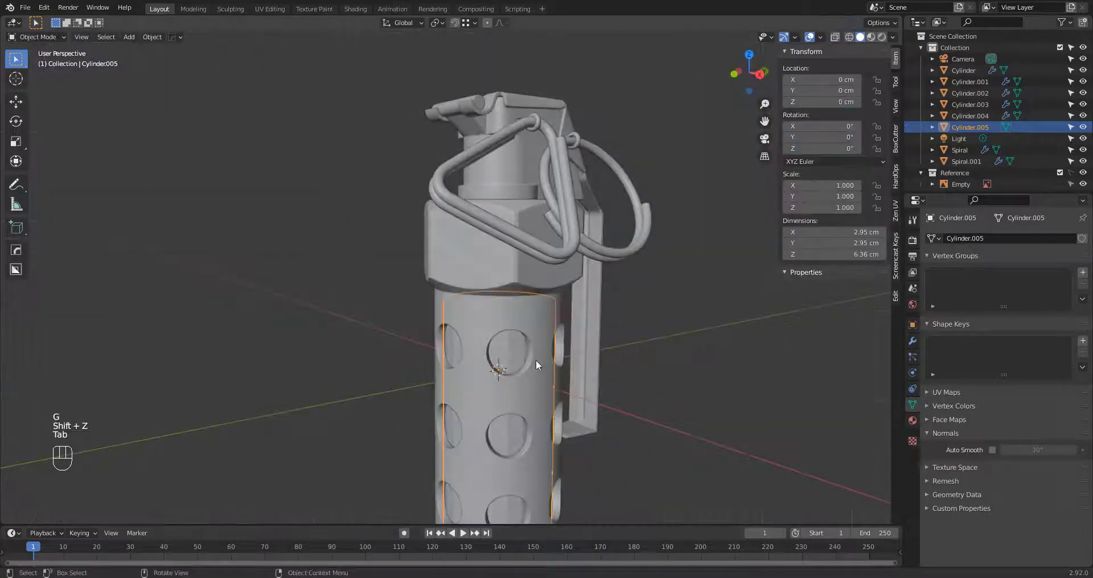
shift+middle_drag(620, 387, 588, 239)
click(569, 336)
middle_drag(569, 336, 544, 364)
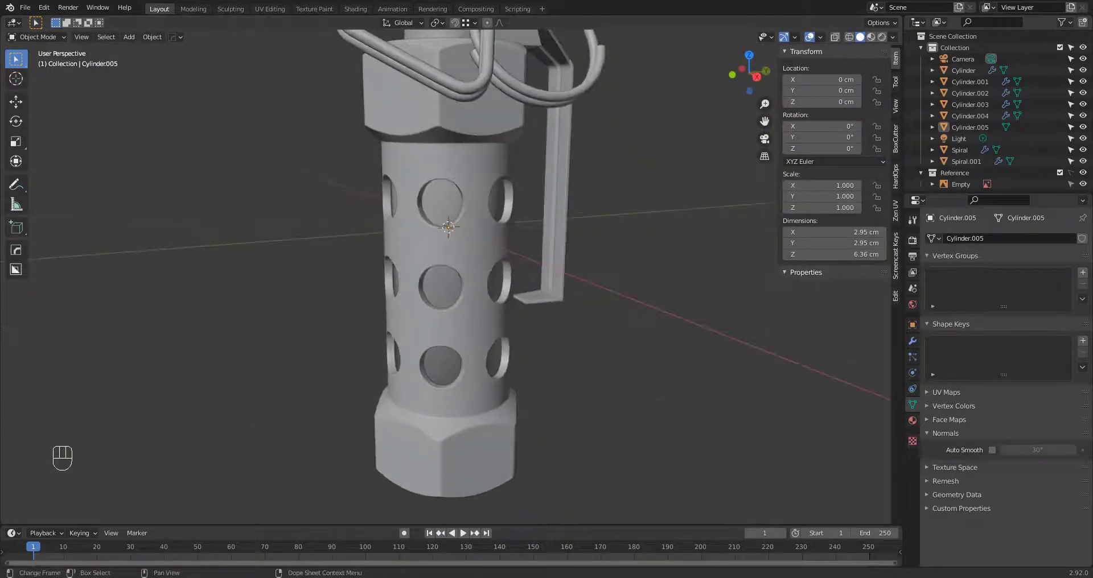
key(alt+Tab)
key(alt+Tab)
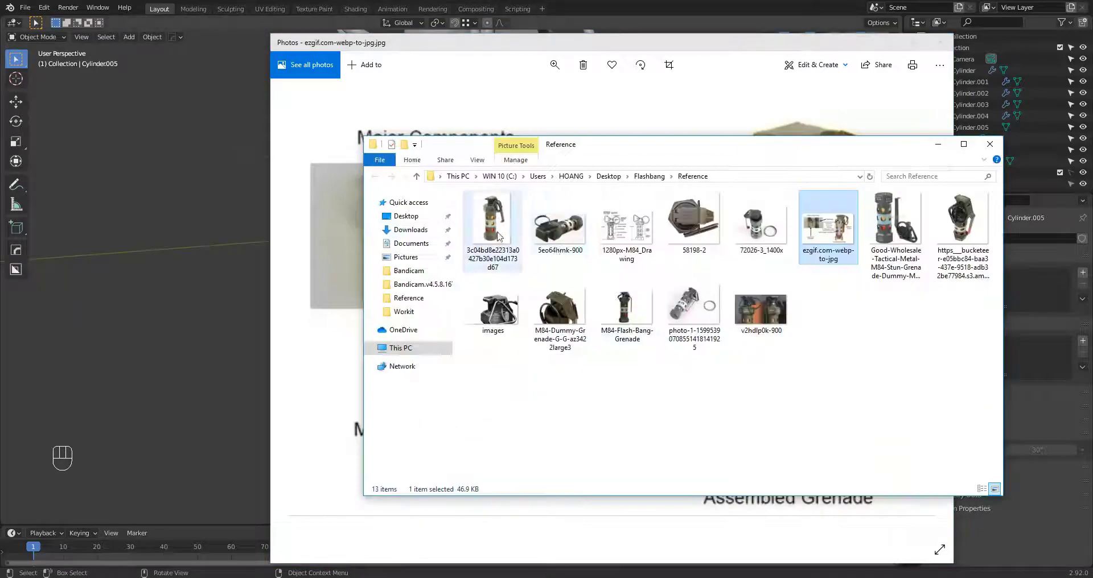
double_click(493, 224)
scroll(568, 348, up, 5)
click(887, 45)
click(936, 144)
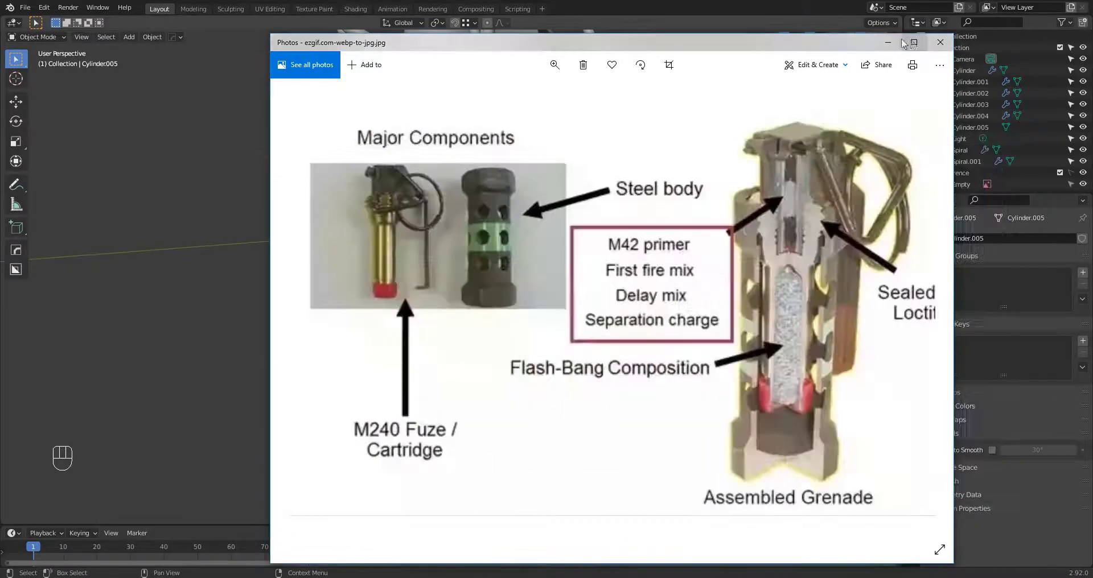
click(888, 43)
Step: Scale the inner tube's entire mesh down in X and Y, keeping its Z height
click(490, 284)
middle_drag(490, 285, 514, 300)
key(Tab)
key(a)
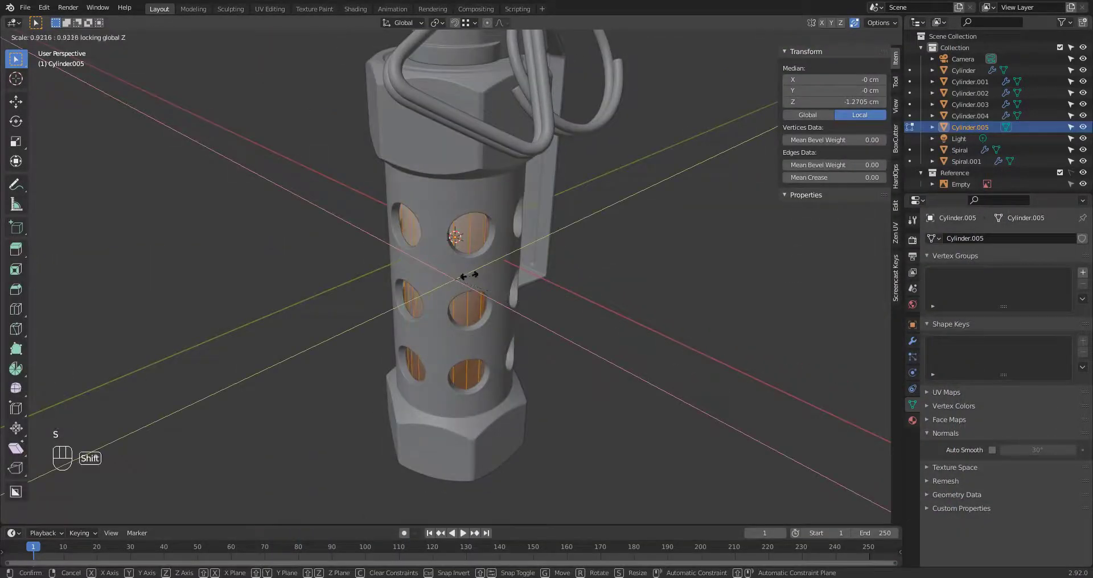